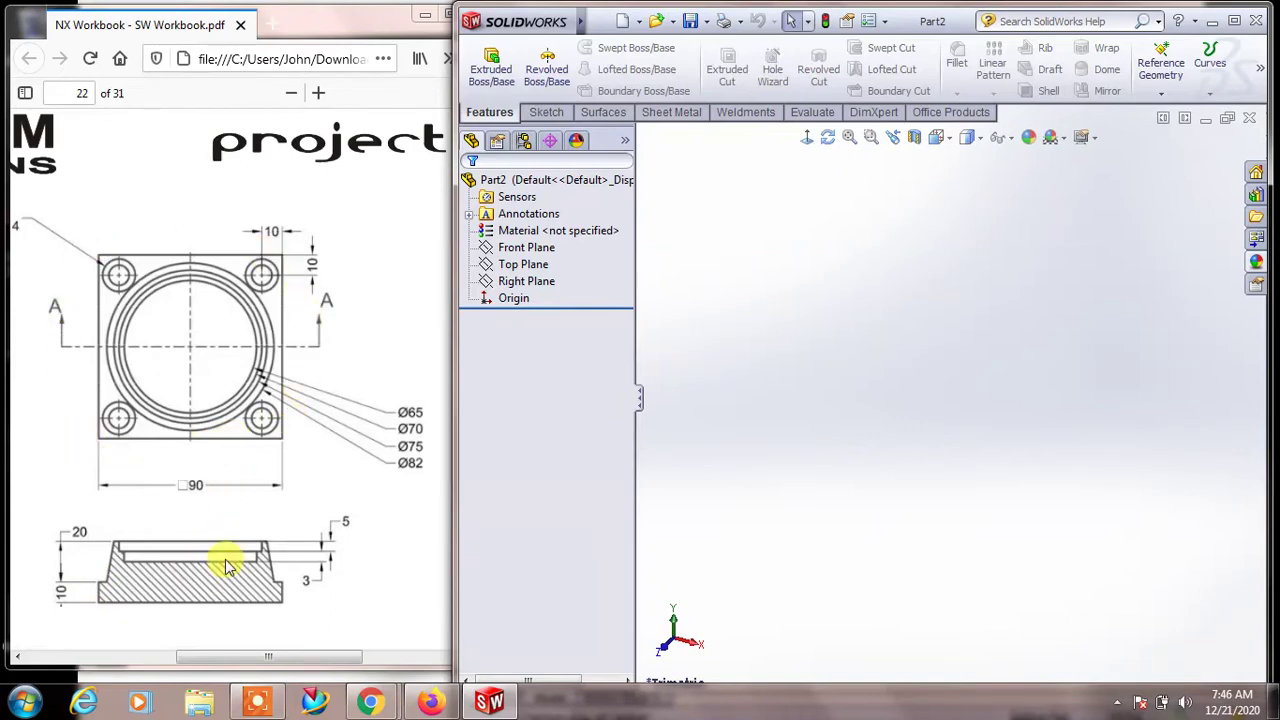
# Start a new sketch on the Front Plane, with the origin centred in view
pyautogui.click(526, 281)
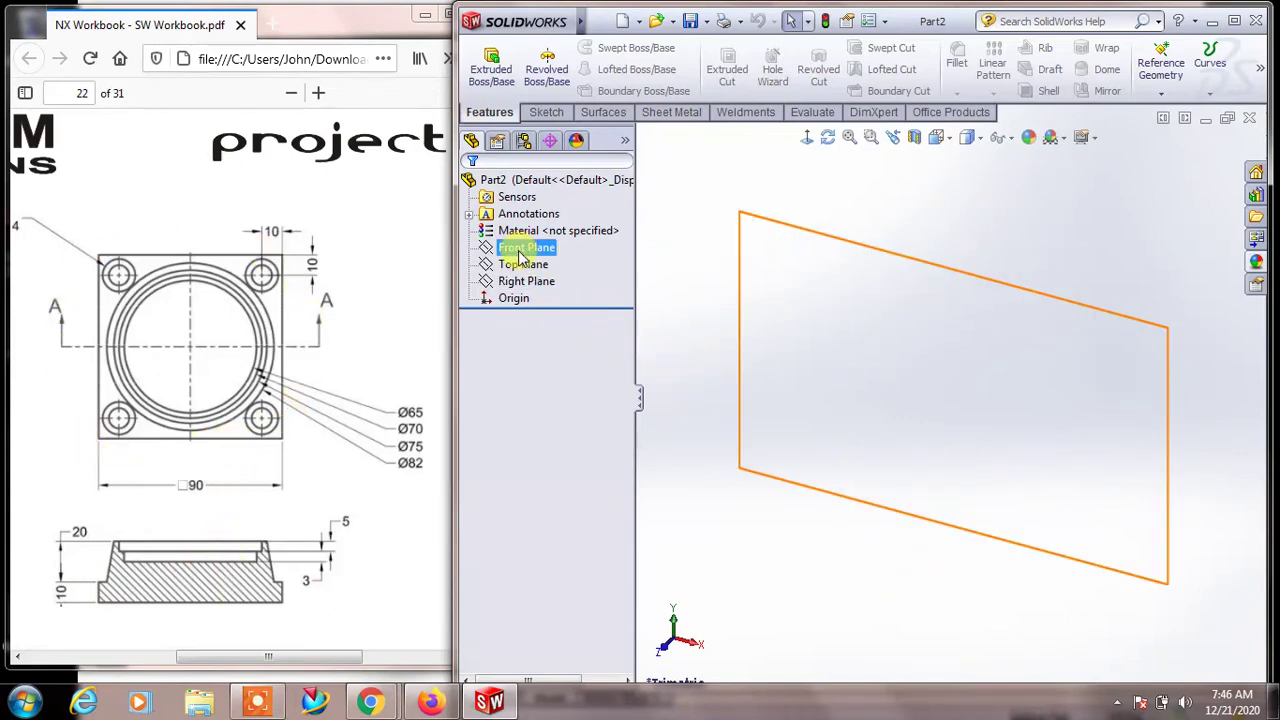
pyautogui.click(526, 248)
pyautogui.click(533, 225)
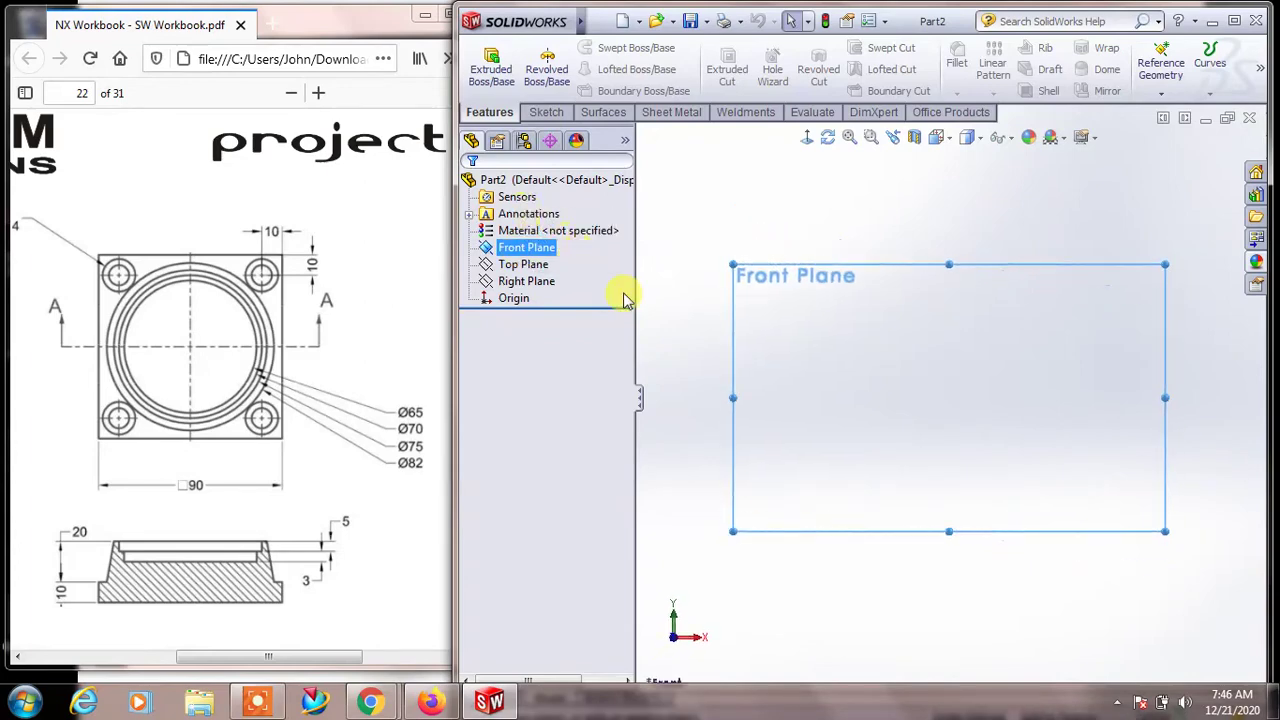
pyautogui.keyDown('ctrl'); pyautogui.moveTo(985, 420); pyautogui.dragTo(859, 445, button='middle'); pyautogui.keyUp('ctrl')
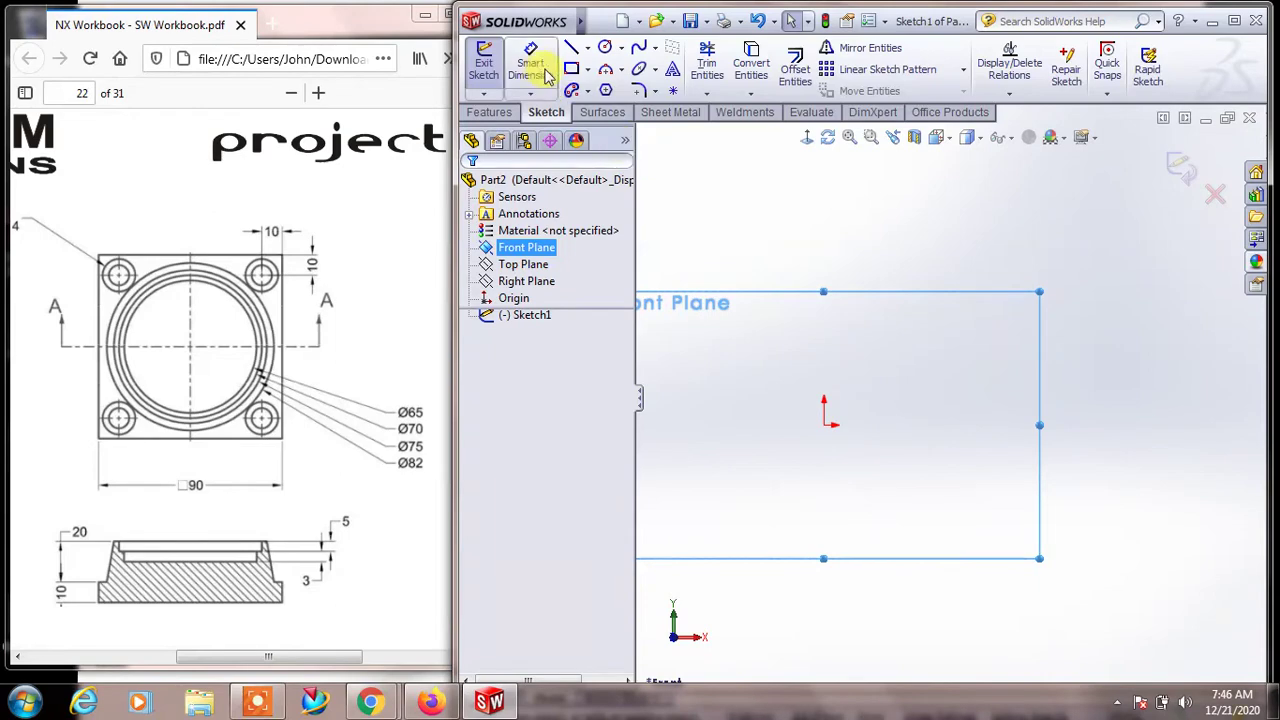
# Draw the closed stepped half-profile of the flange with lines, starting and ending at the origin
pyautogui.click(572, 50)
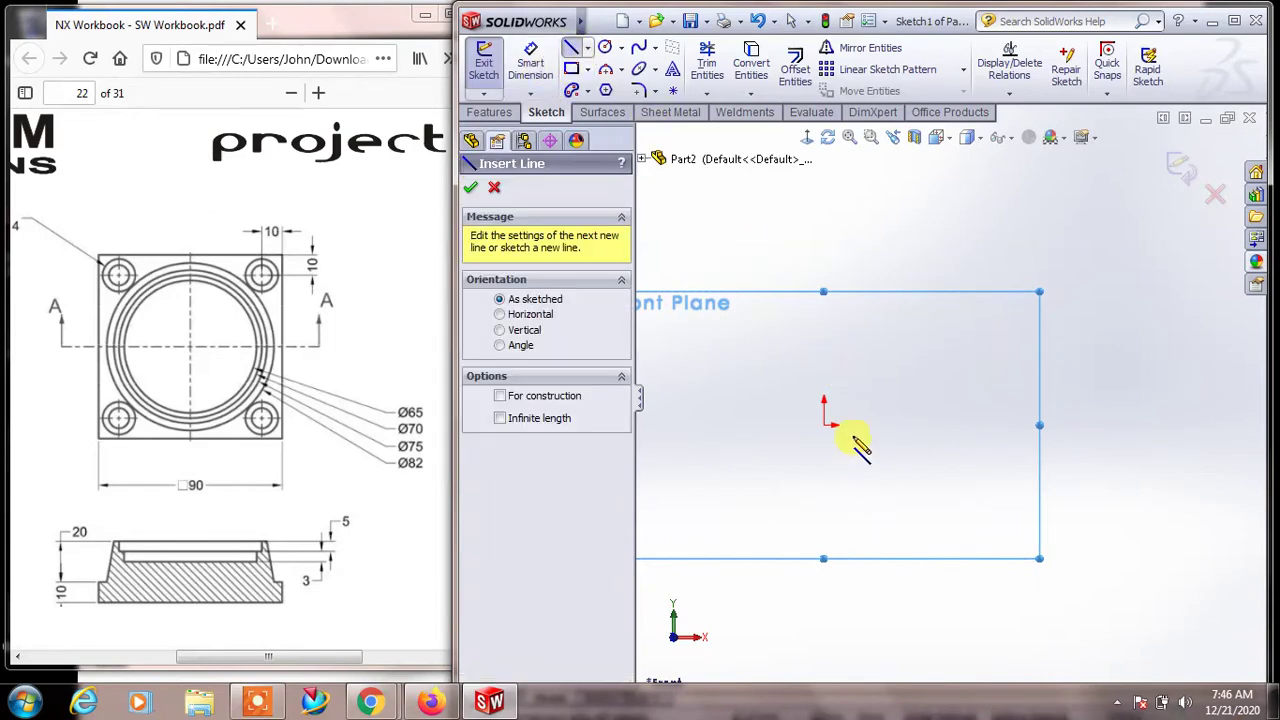
pyautogui.click(824, 425)
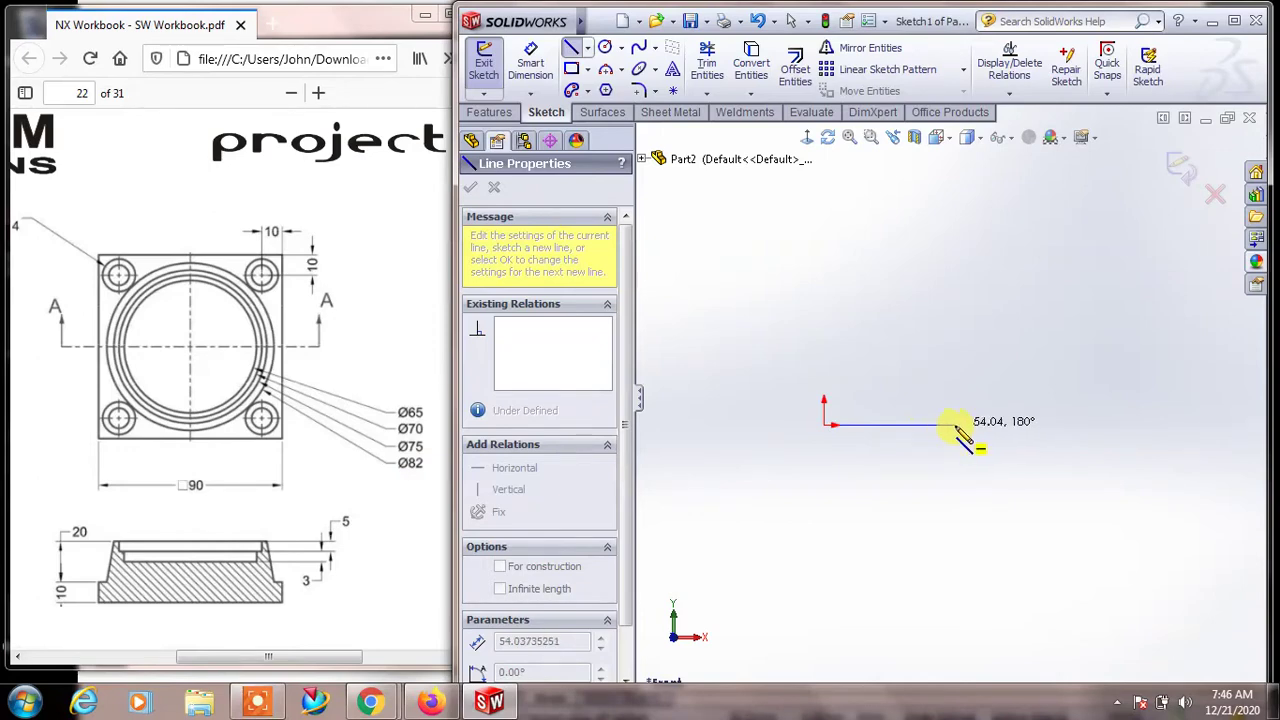
pyautogui.click(955, 425)
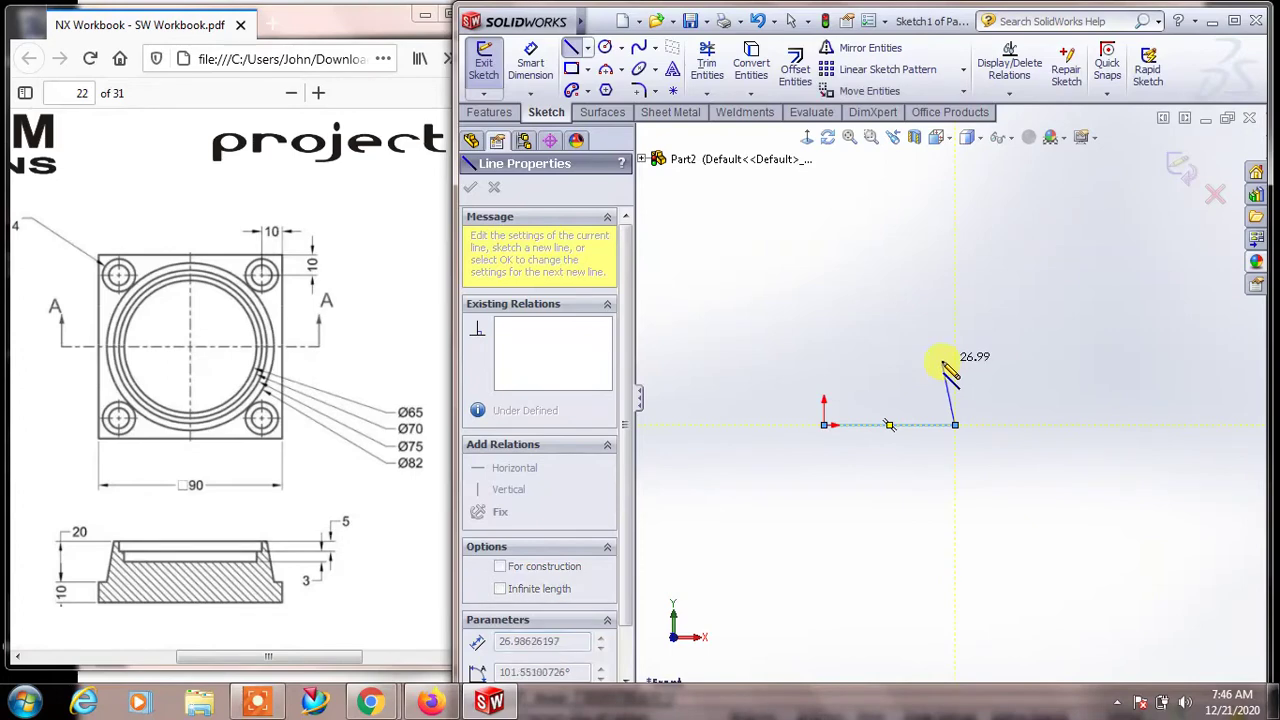
pyautogui.click(945, 362)
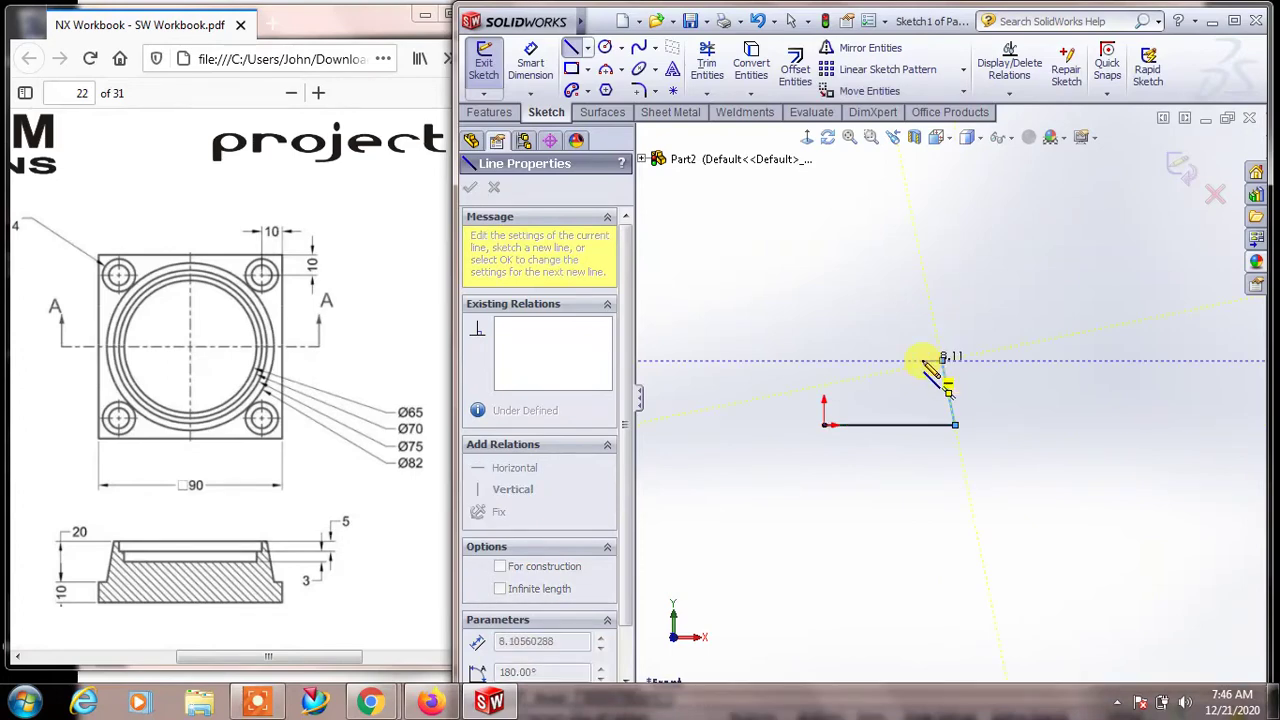
pyautogui.click(922, 361)
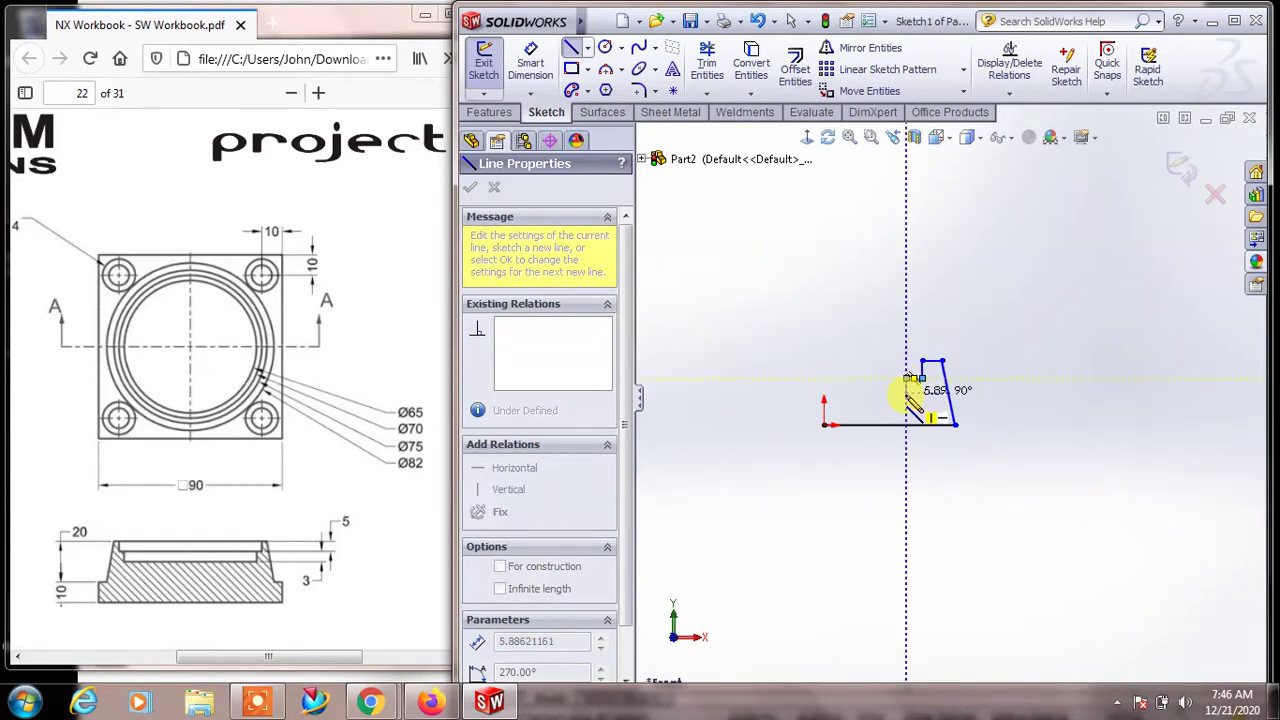
pyautogui.click(910, 380)
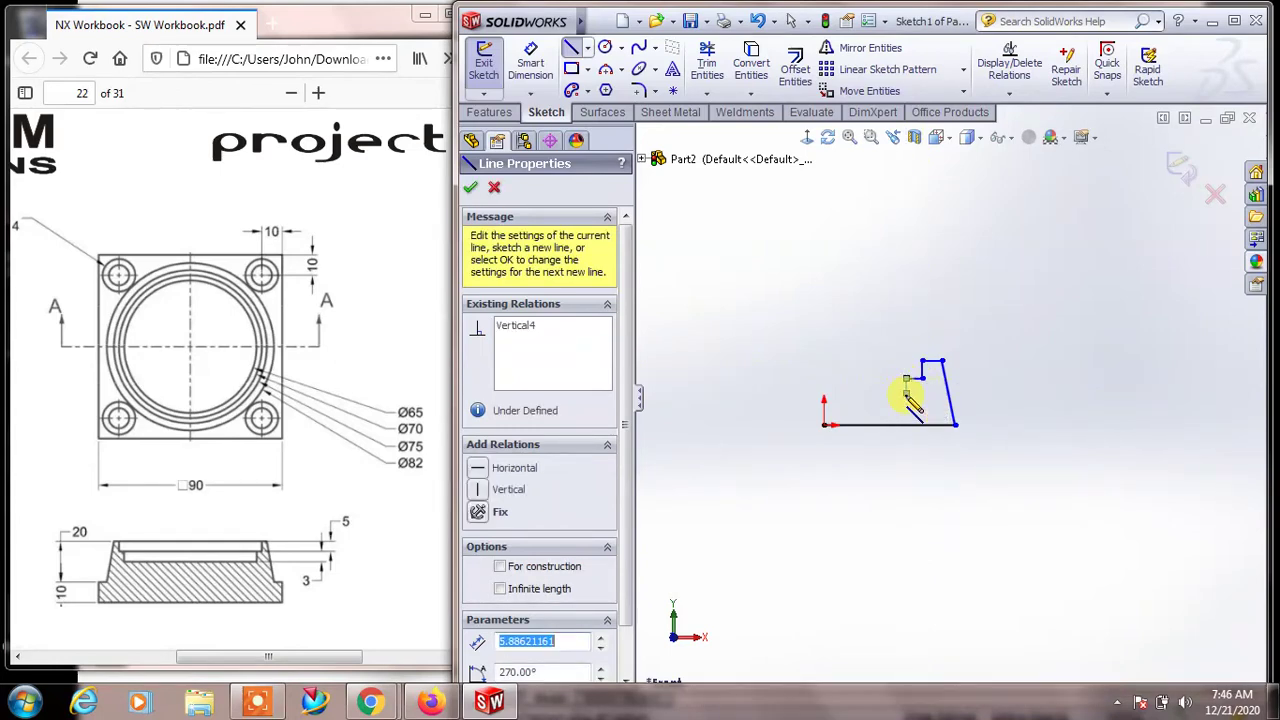
pyautogui.click(826, 393)
pyautogui.click(825, 424)
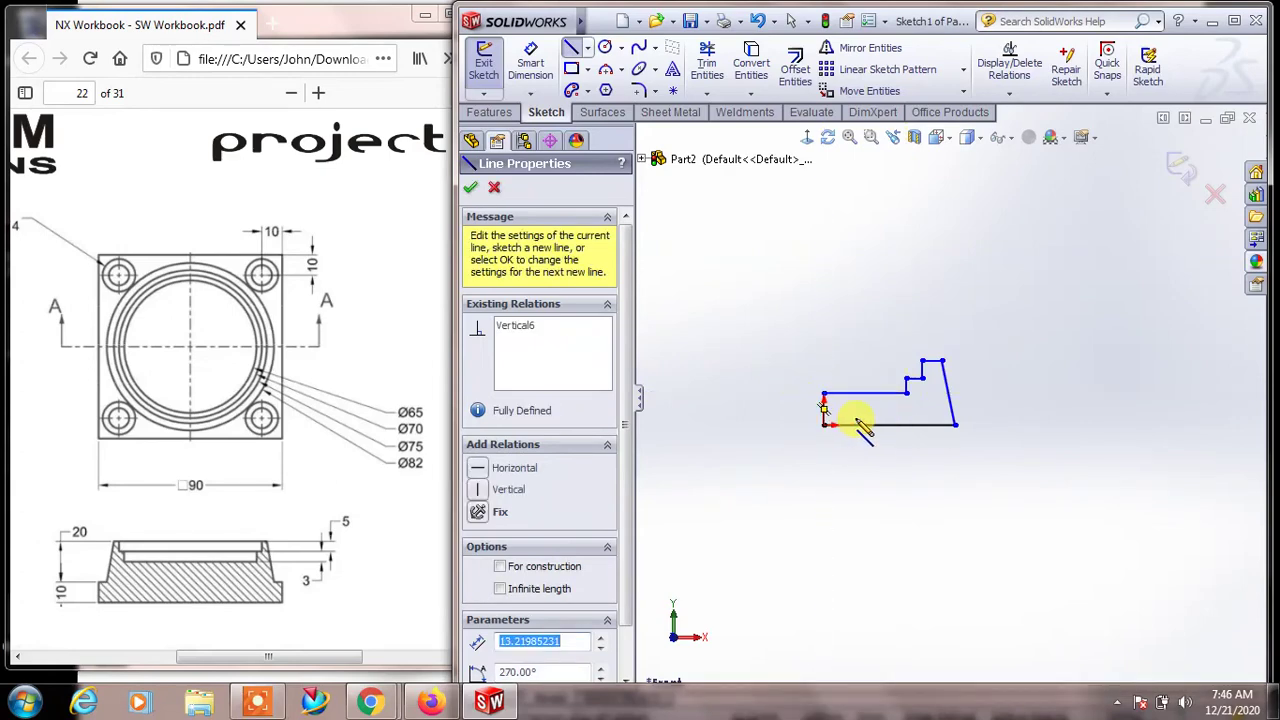
pyautogui.press('Escape')
pyautogui.scroll(-3, 950, 400)
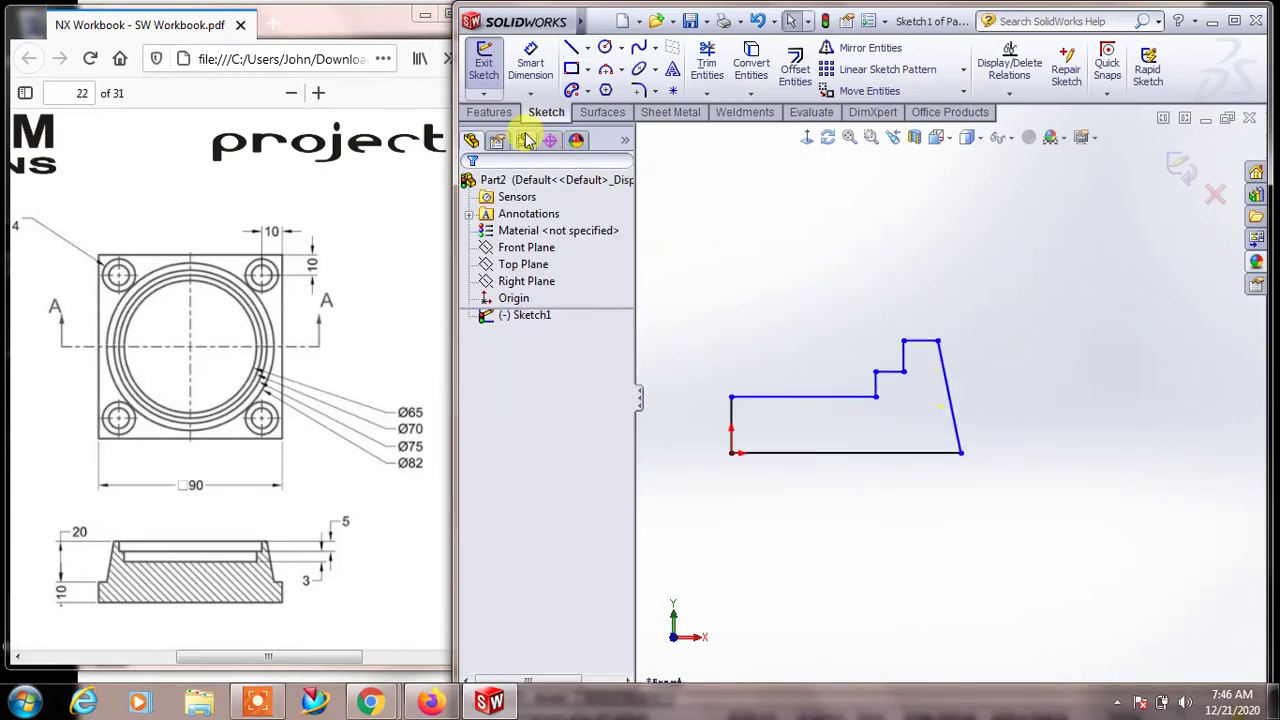
# Dimension the profile's bottom line to 41 mm
pyautogui.click(535, 63)
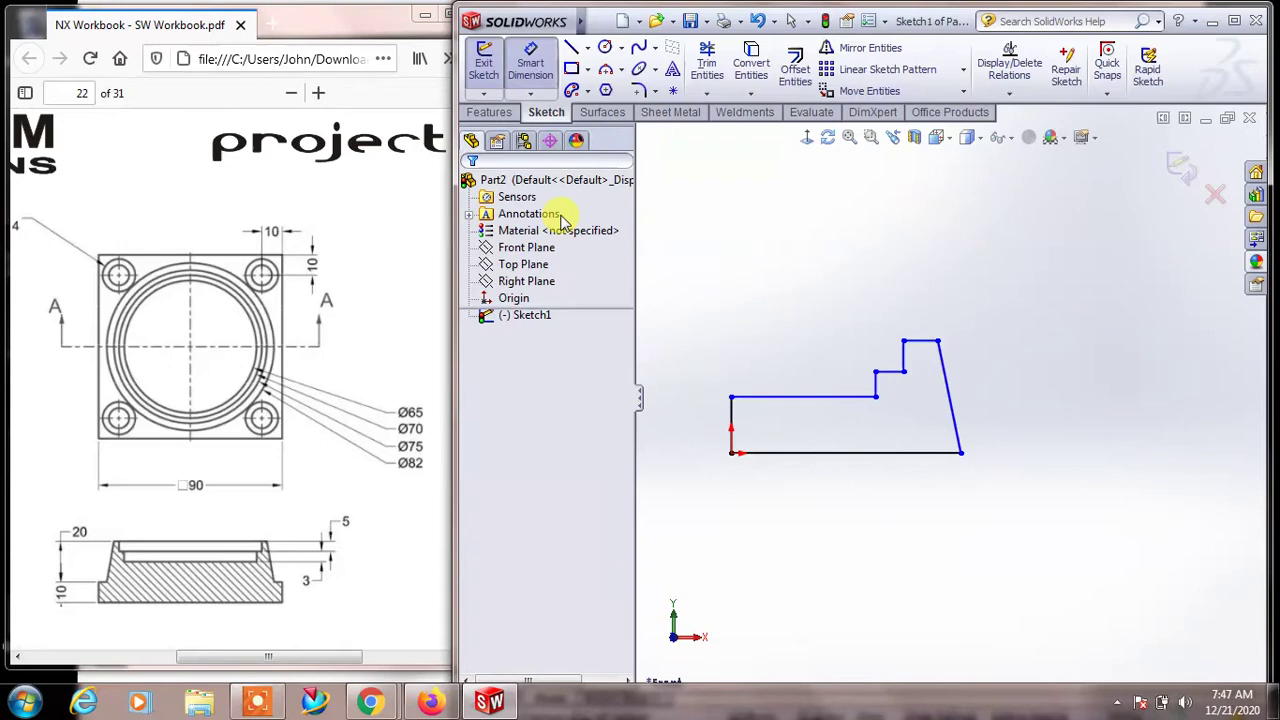
pyautogui.click(790, 463)
pyautogui.click(808, 490)
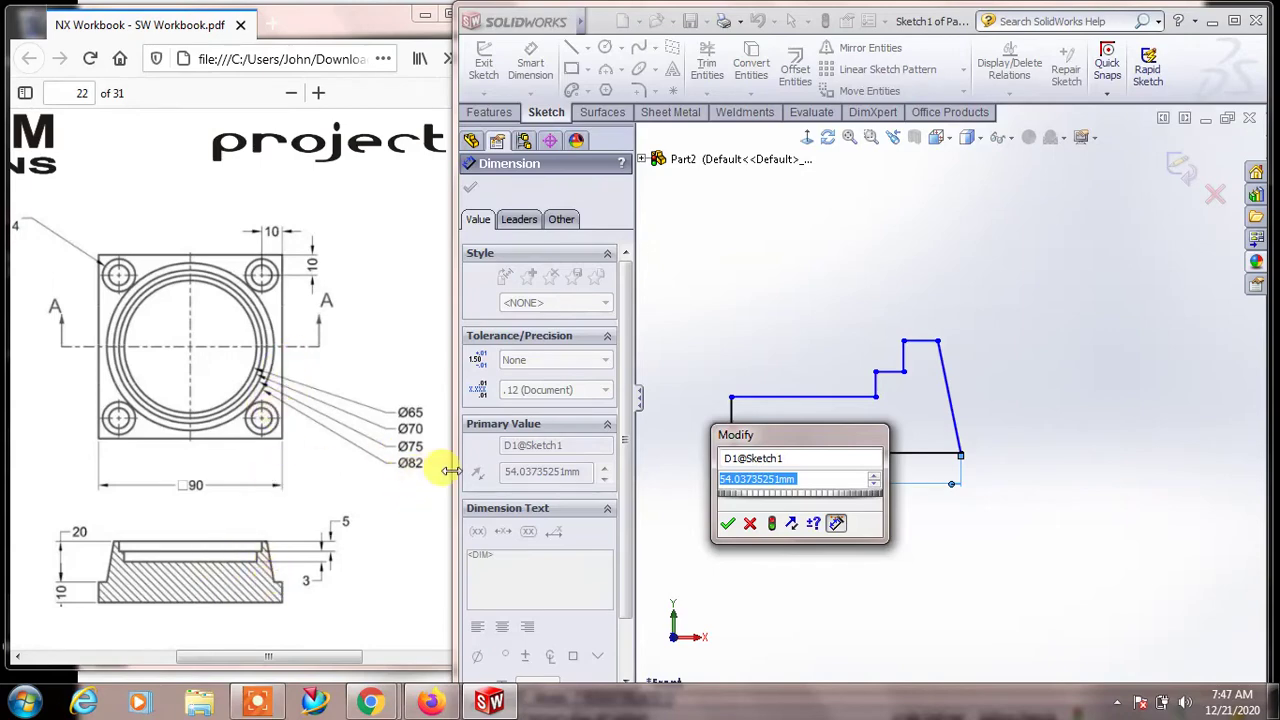
pyautogui.write('41')
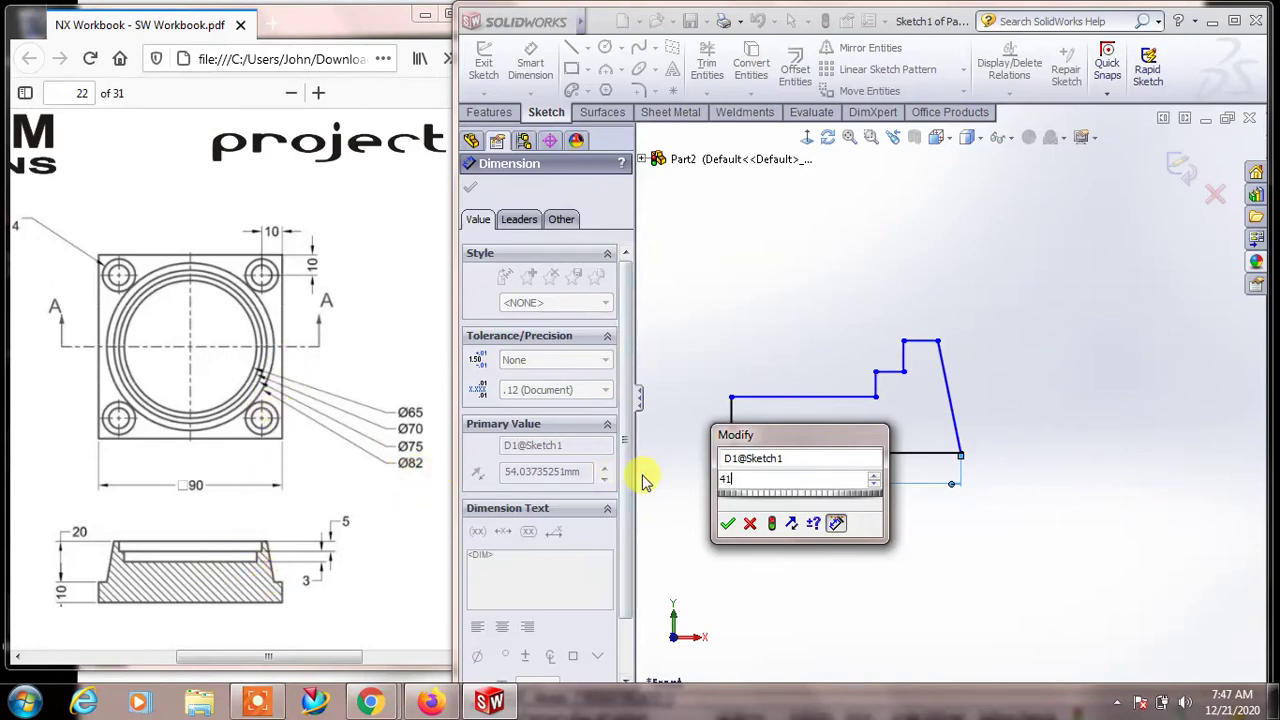
pyautogui.press('Return')
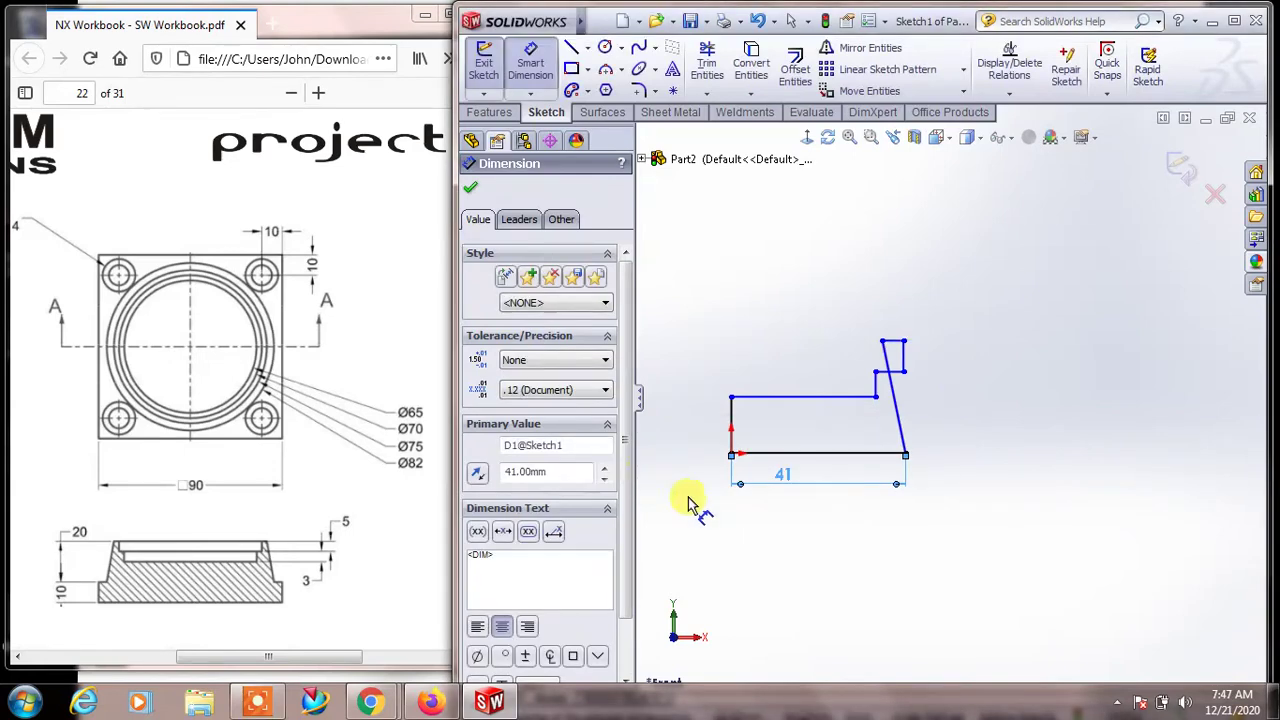
pyautogui.click(530, 63)
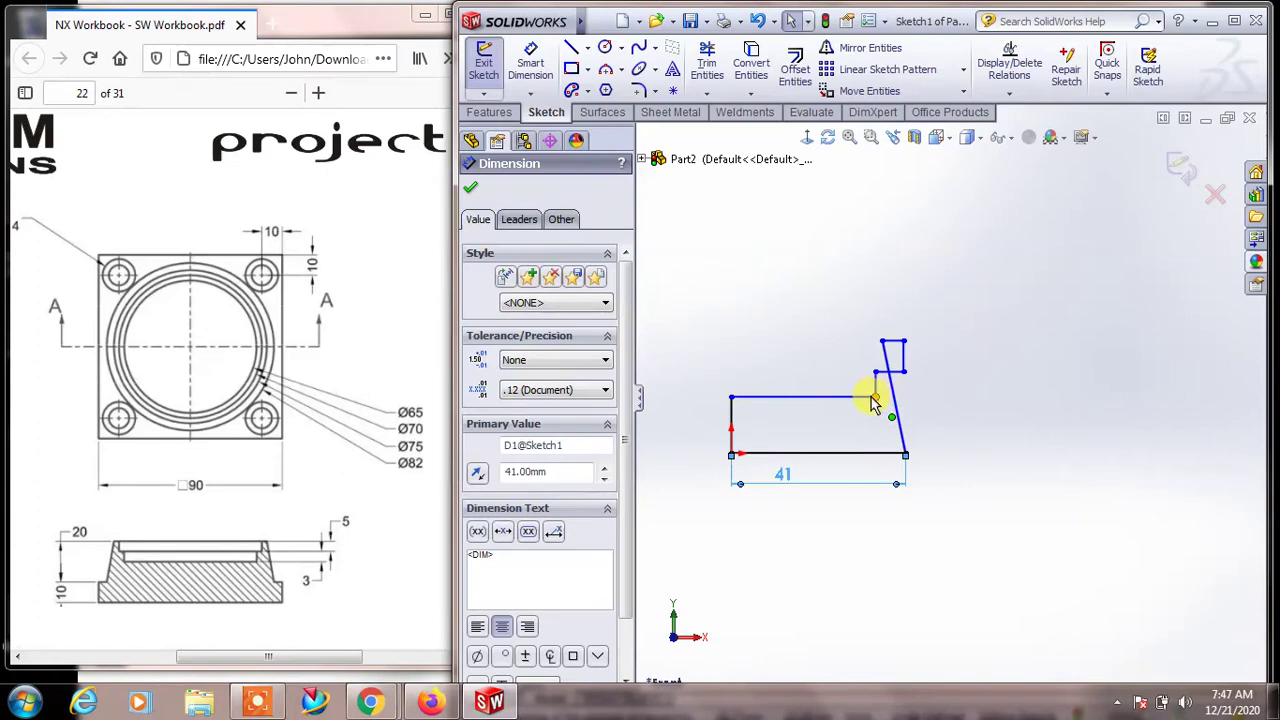
# Drag the short vertical step lines leftward to reshape the upper steps
pyautogui.moveTo(875, 395); pyautogui.dragTo(848, 398)
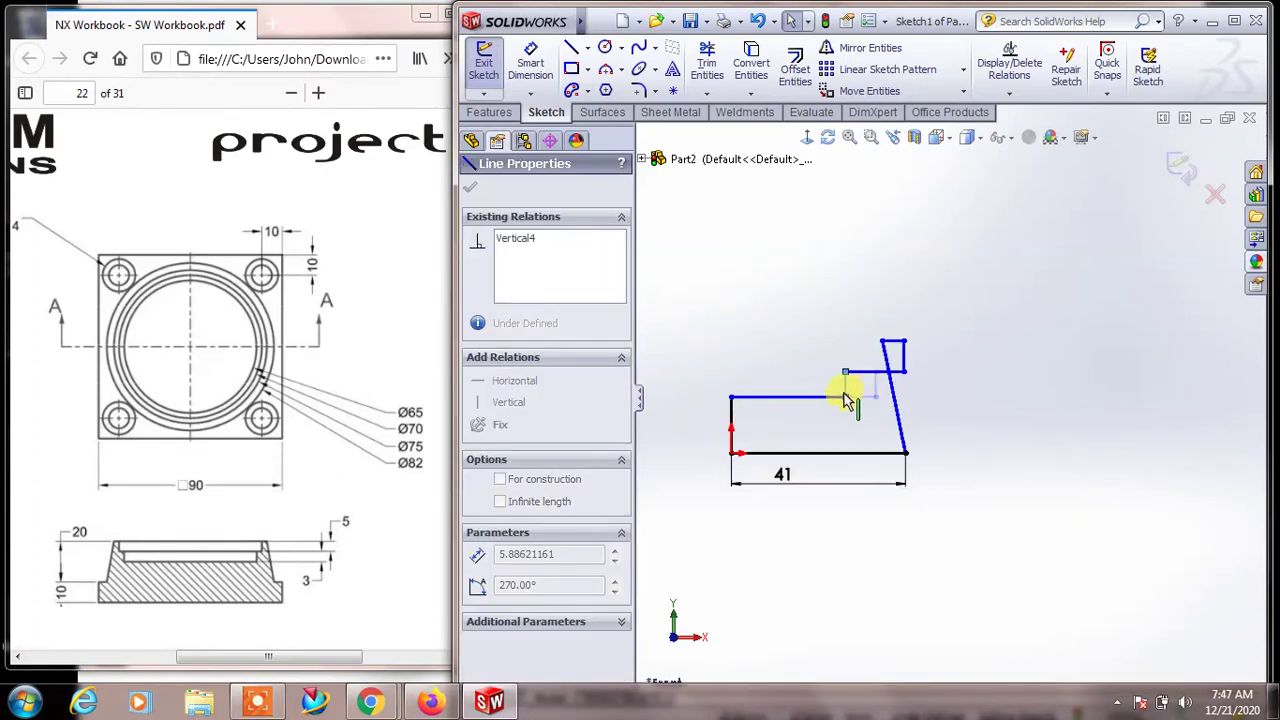
pyautogui.click(900, 355)
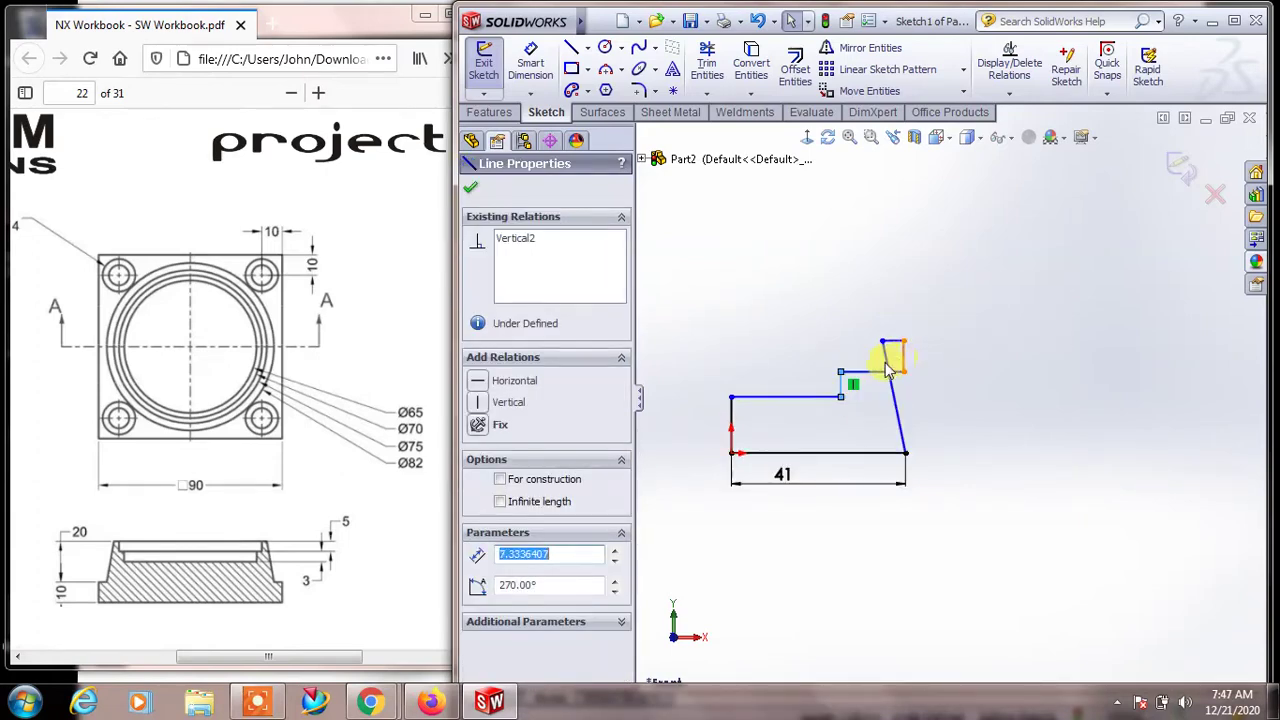
pyautogui.moveTo(894, 357); pyautogui.dragTo(863, 367)
pyautogui.click(950, 399)
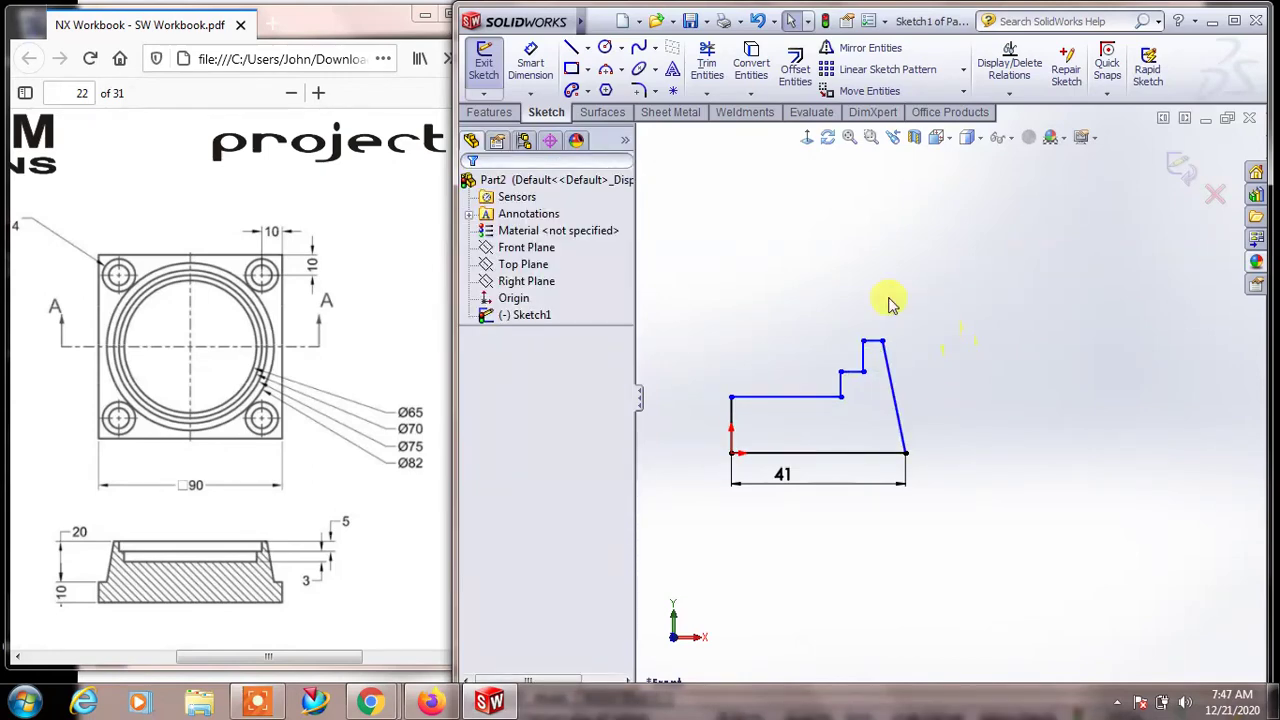
# Dimension the top line to 65/2 (32.50 mm) and the upper step corner 35 mm from the left line
pyautogui.click(530, 62)
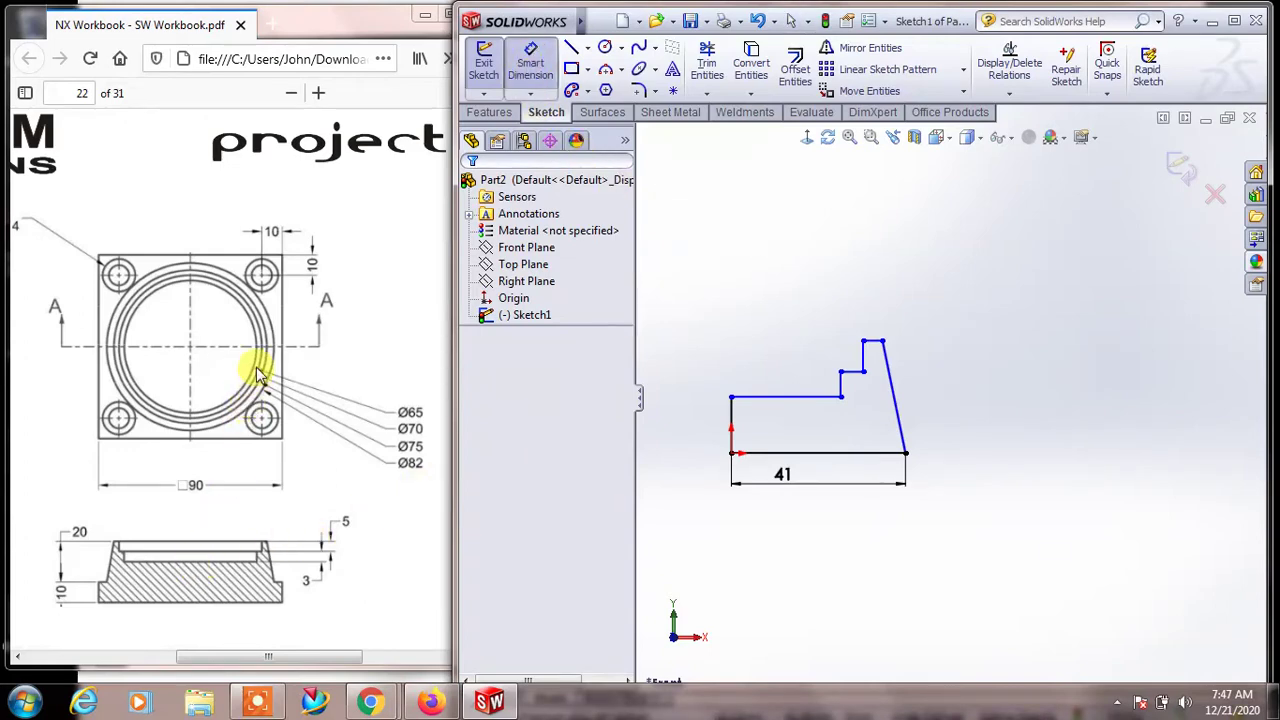
pyautogui.click(777, 397)
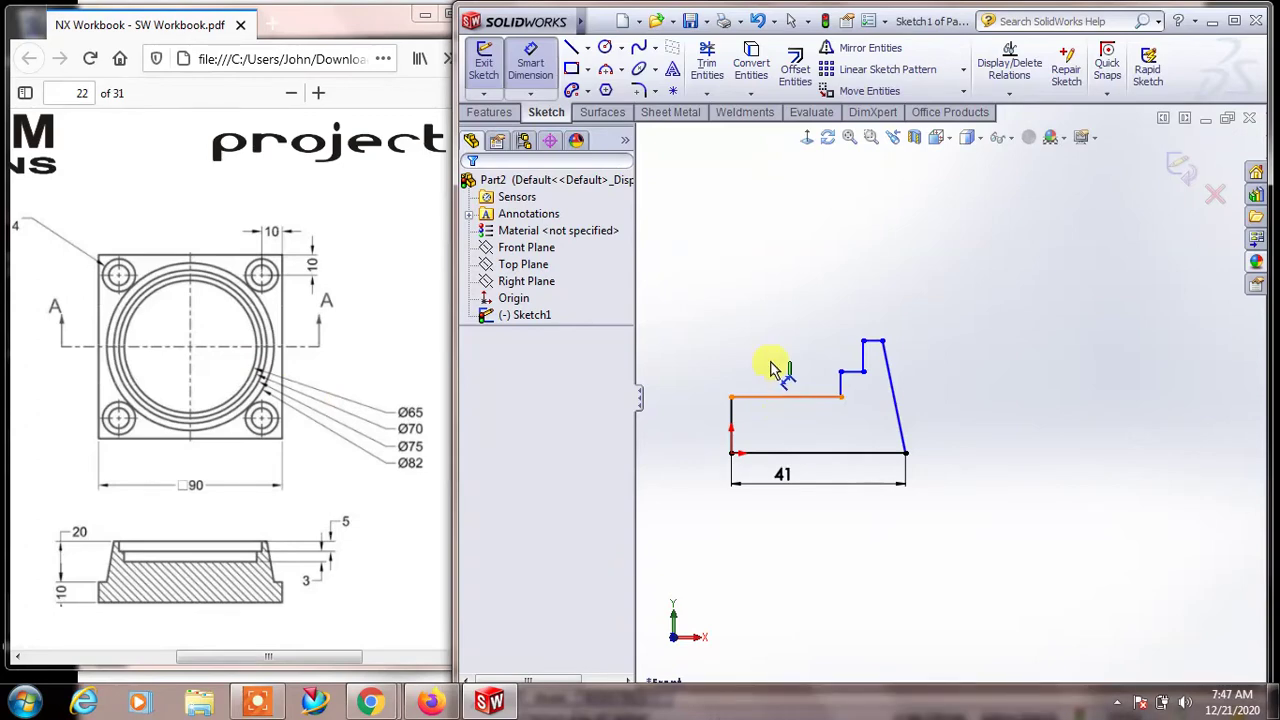
pyautogui.click(771, 362)
pyautogui.write('6')
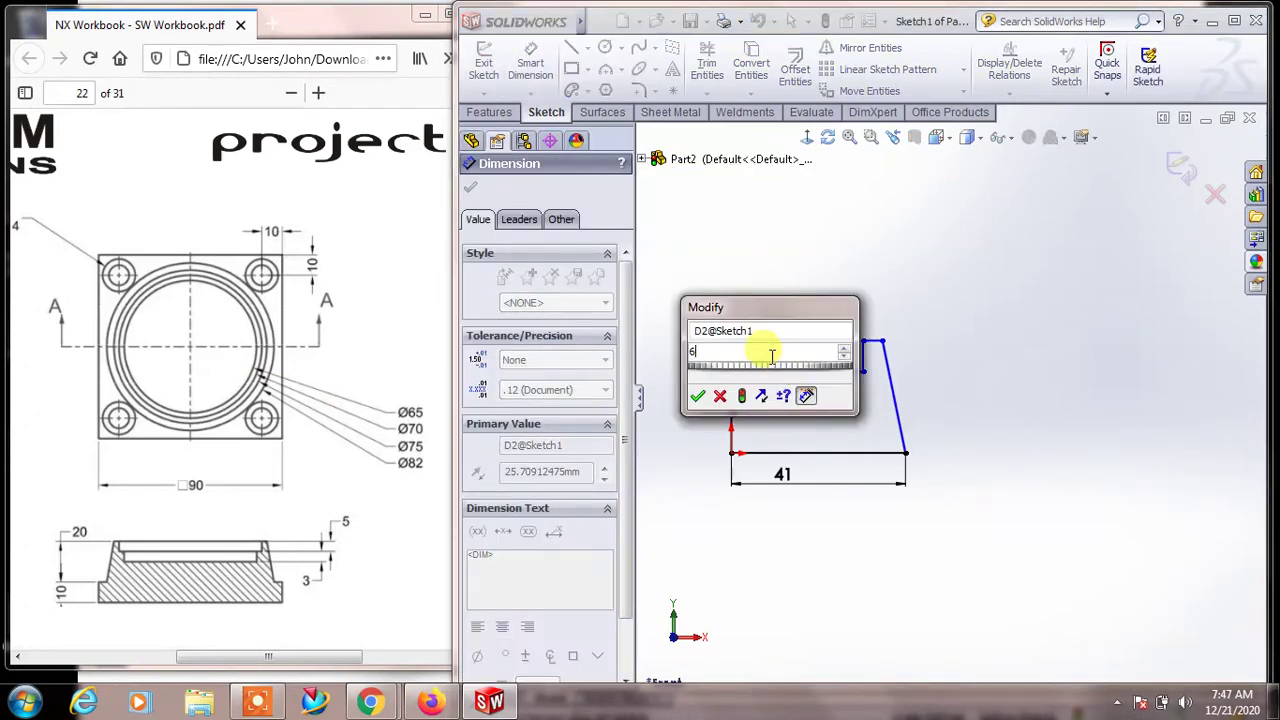
pyautogui.write('2')
pyautogui.press('Return')
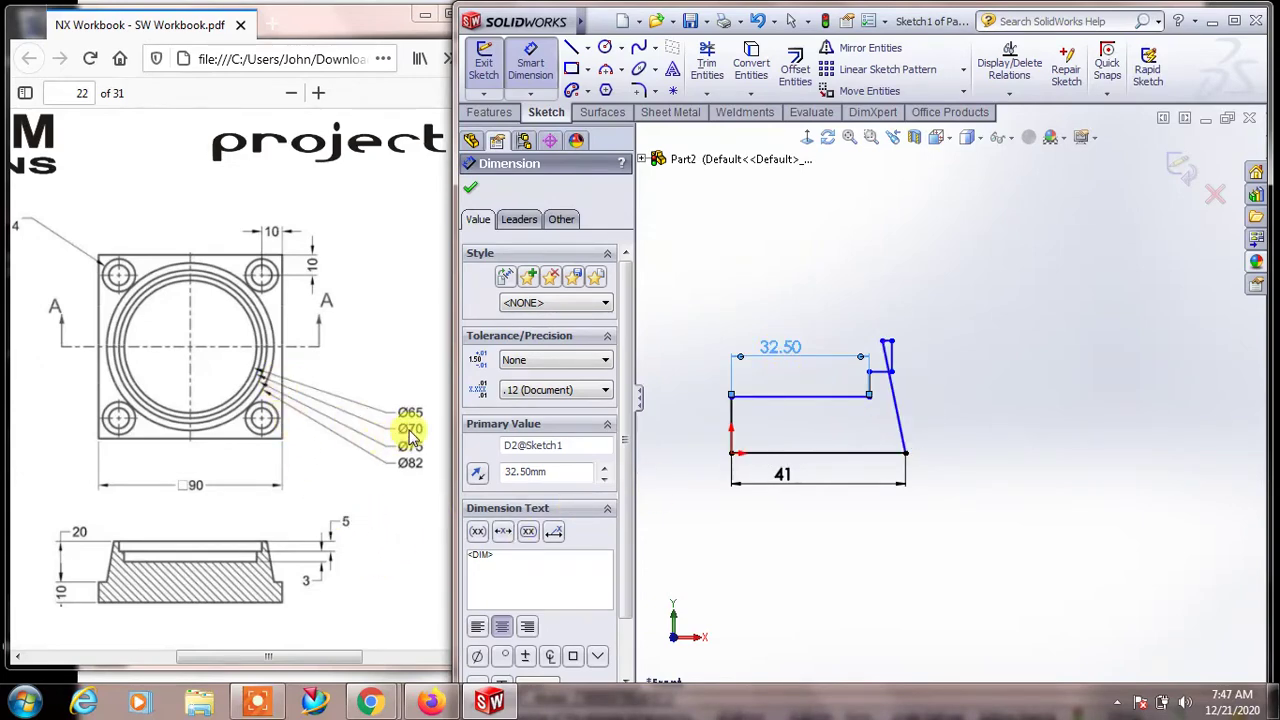
pyautogui.click(891, 372)
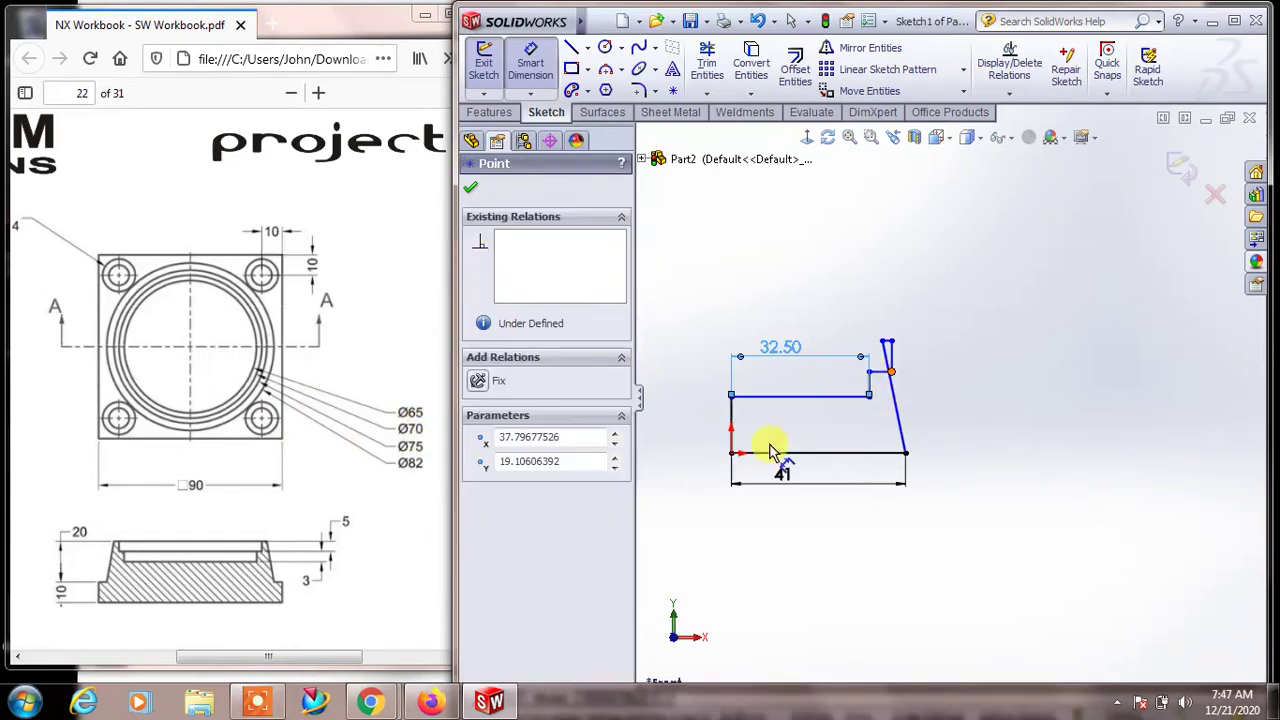
pyautogui.click(733, 432)
pyautogui.click(768, 316)
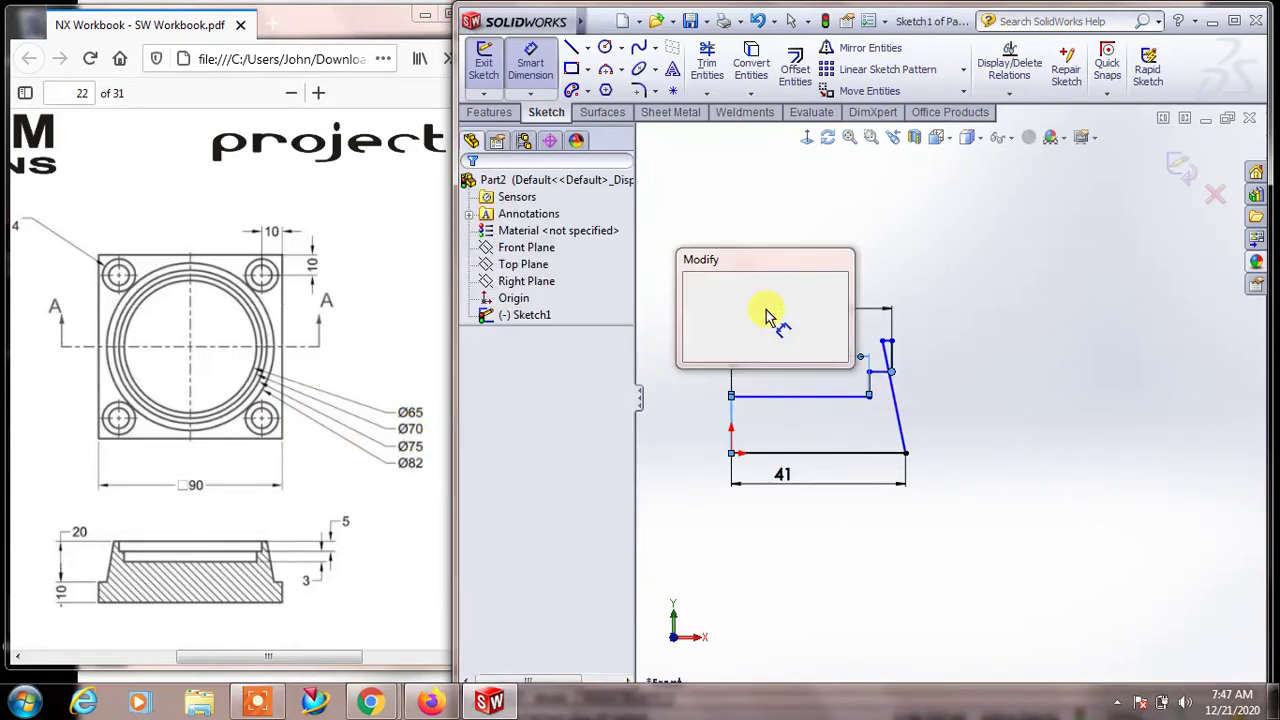
pyautogui.write('35')
pyautogui.press('Return')
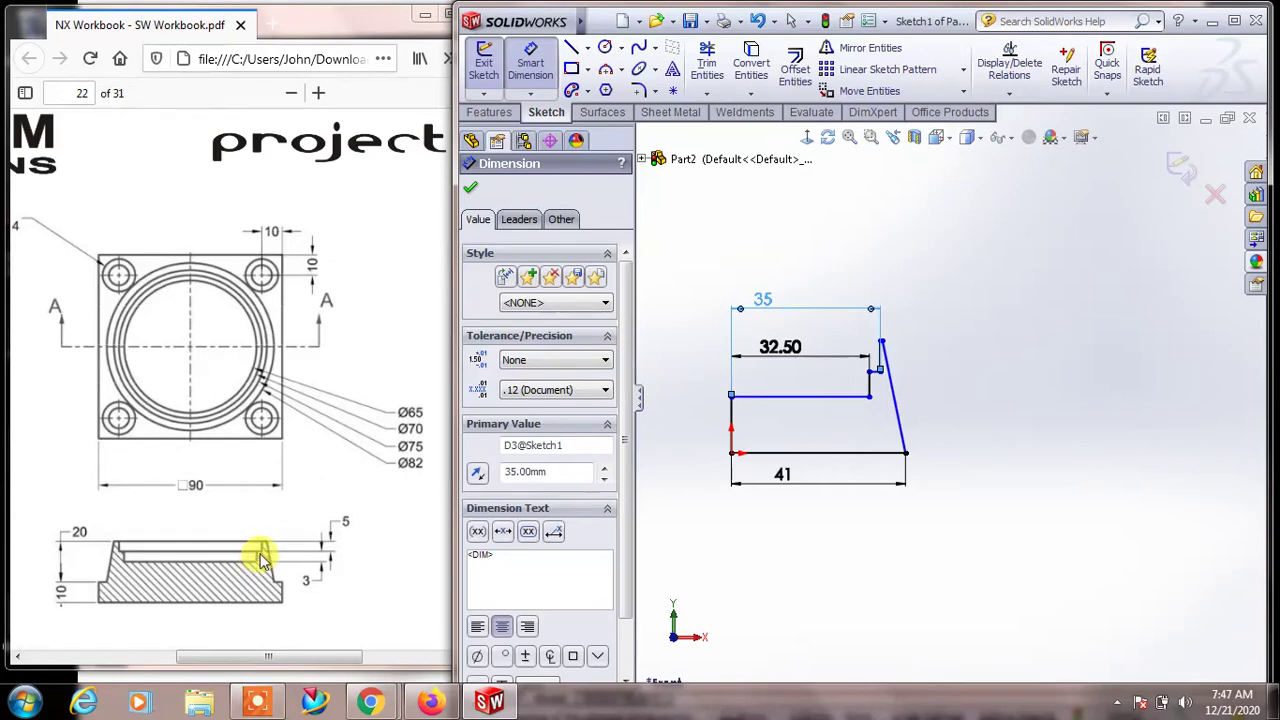
# Set the two short step lines' heights to 3 mm and 2 mm
pyautogui.click(884, 390)
pyautogui.click(934, 384)
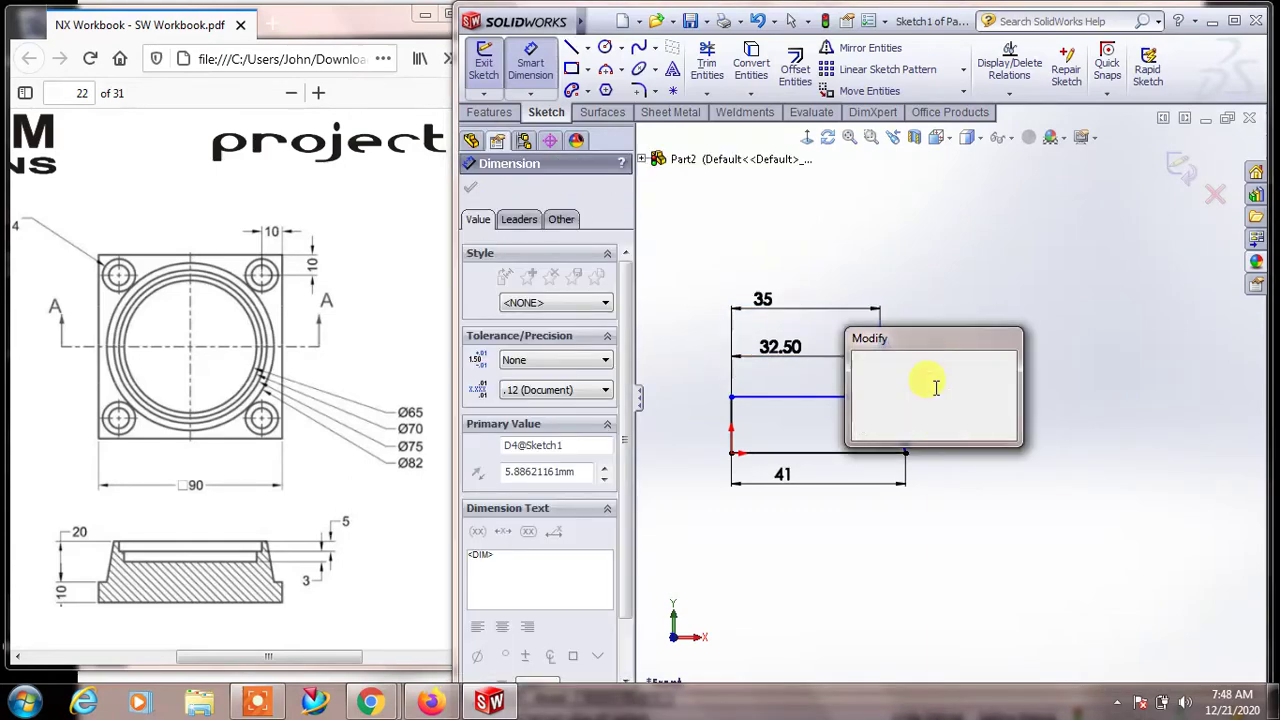
pyautogui.write('3')
pyautogui.press('Return')
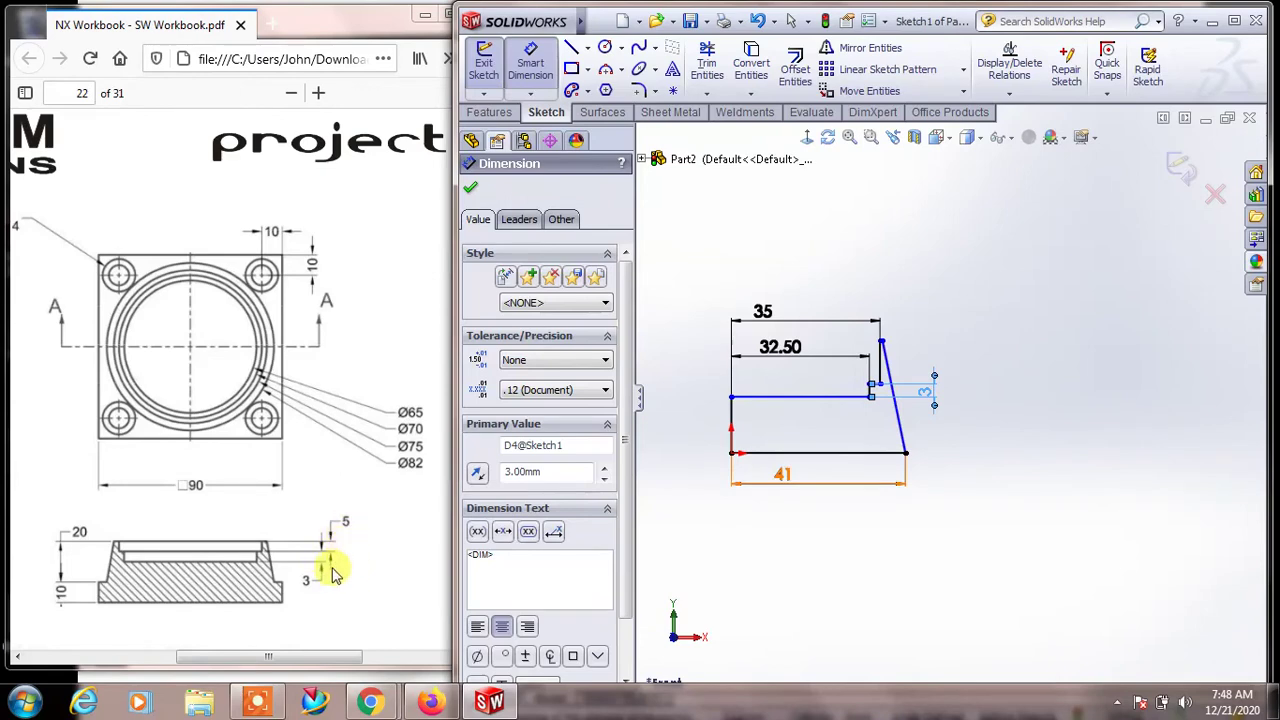
pyautogui.click(886, 364)
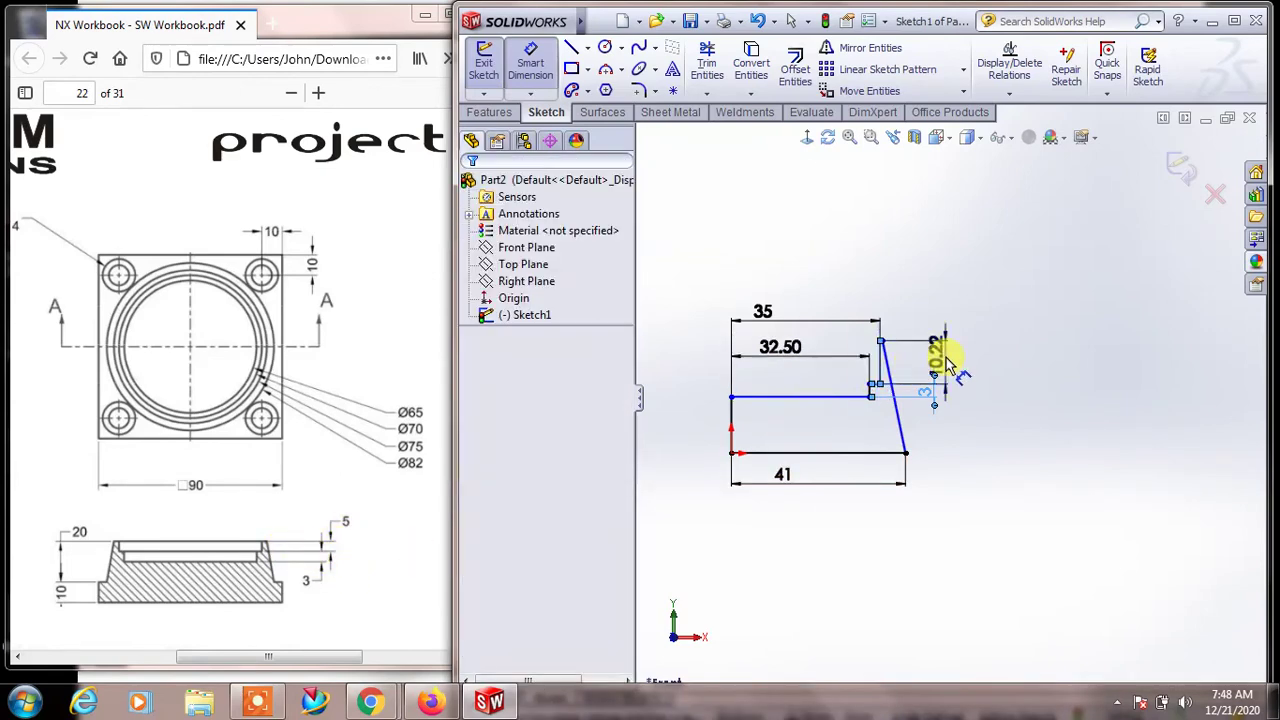
pyautogui.click(948, 362)
pyautogui.write('2')
pyautogui.press('Return')
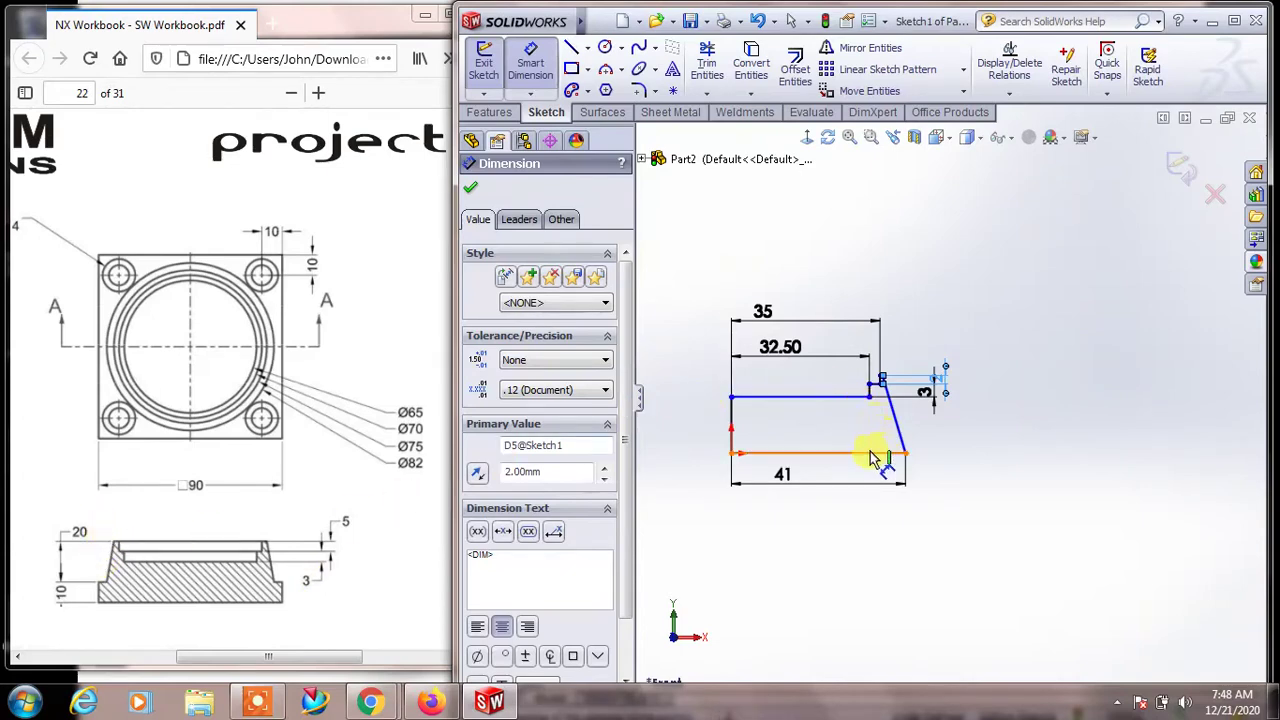
# Dimension the height from the bottom line to the slanted edge's top as 20 mm, correcting a mistaken entry
pyautogui.click(886, 428)
pyautogui.scroll(-2, 880, 390)
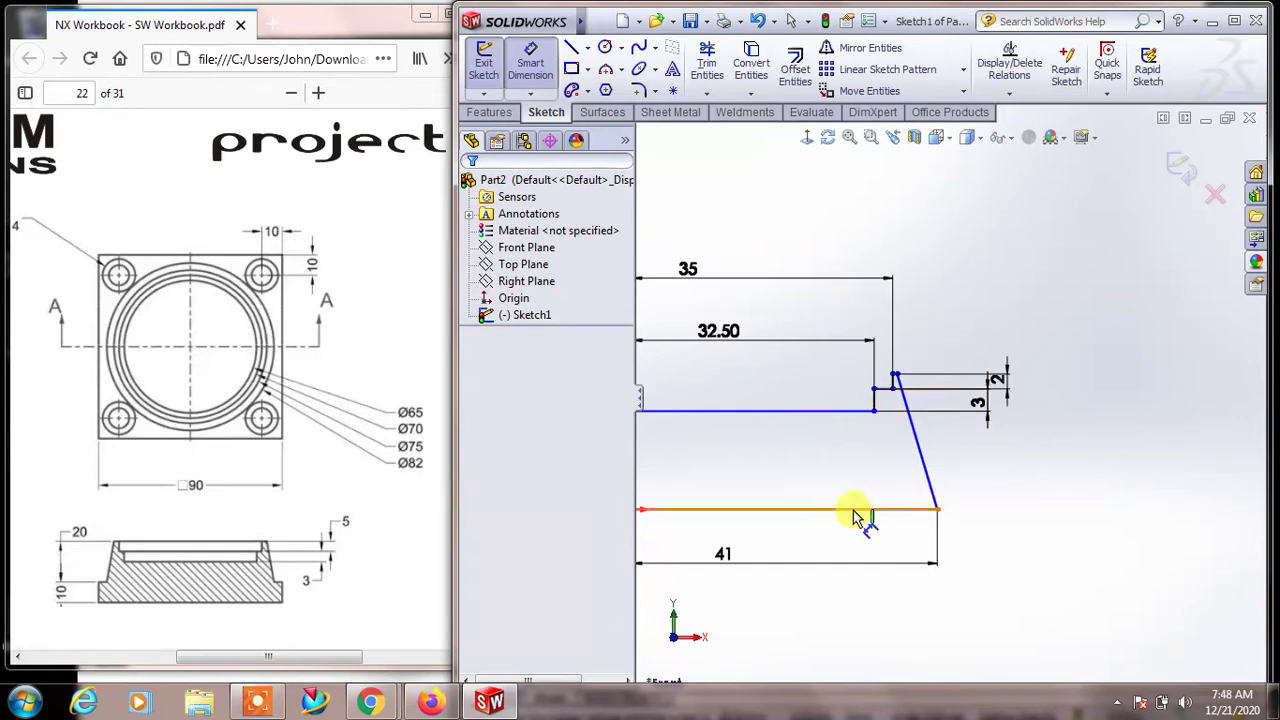
pyautogui.click(858, 510)
pyautogui.click(897, 376)
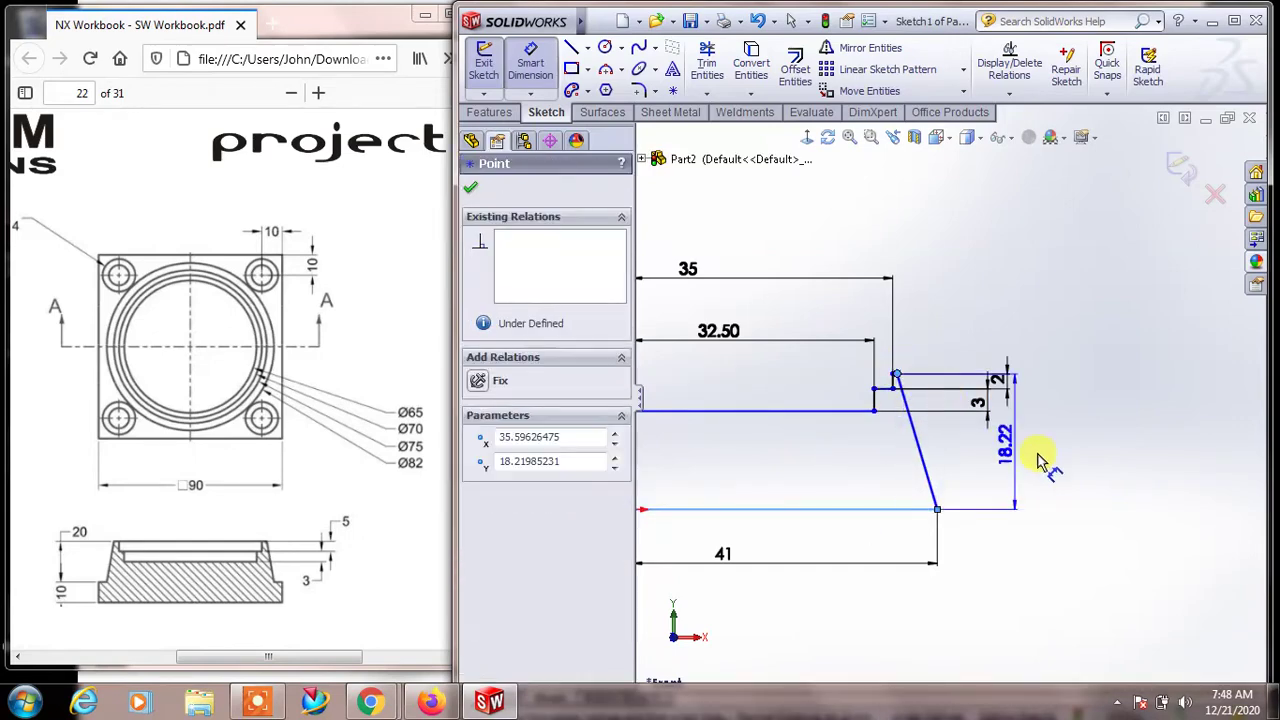
pyautogui.click(1065, 462)
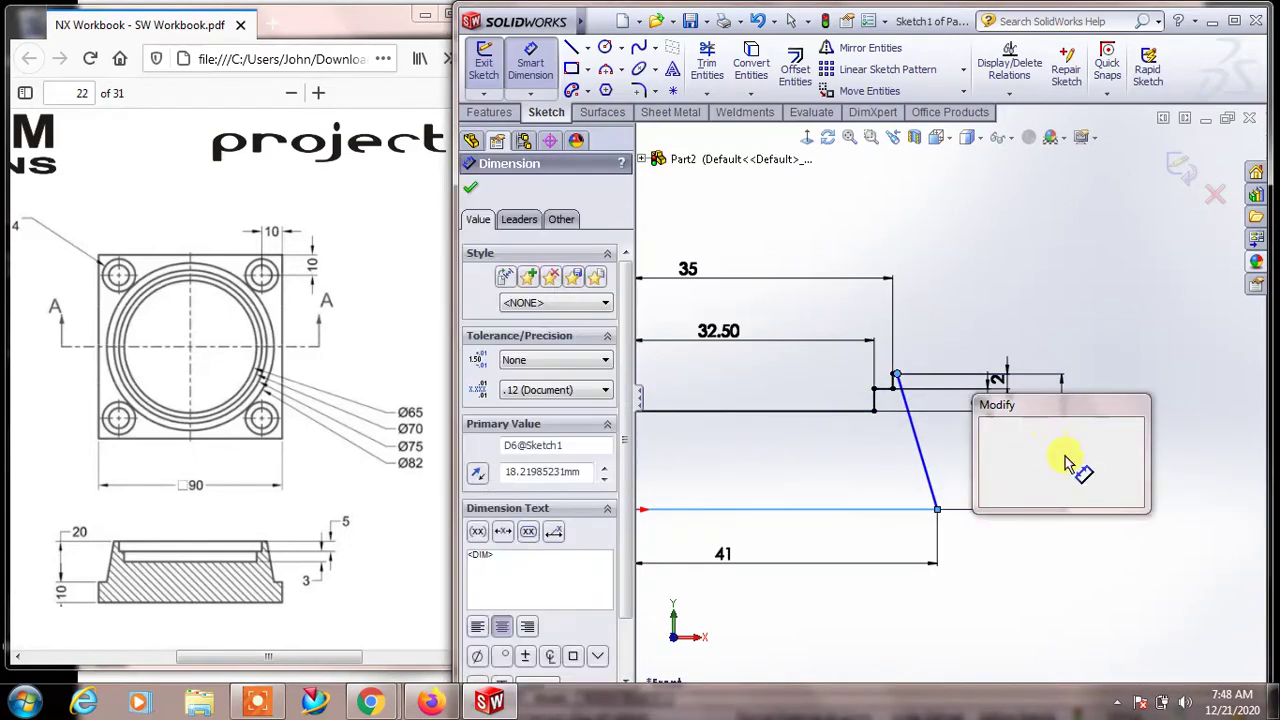
pyautogui.write('0')
pyautogui.press('Return')
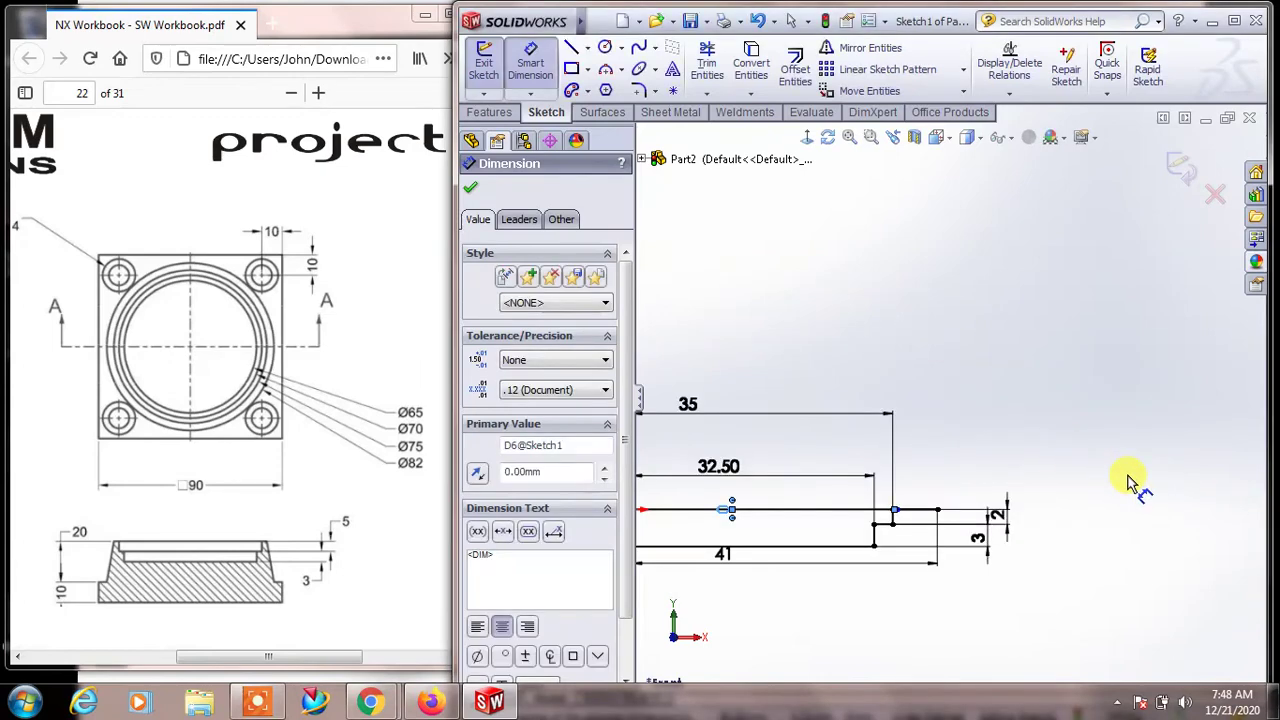
pyautogui.hotkey('ctrl', 'z')
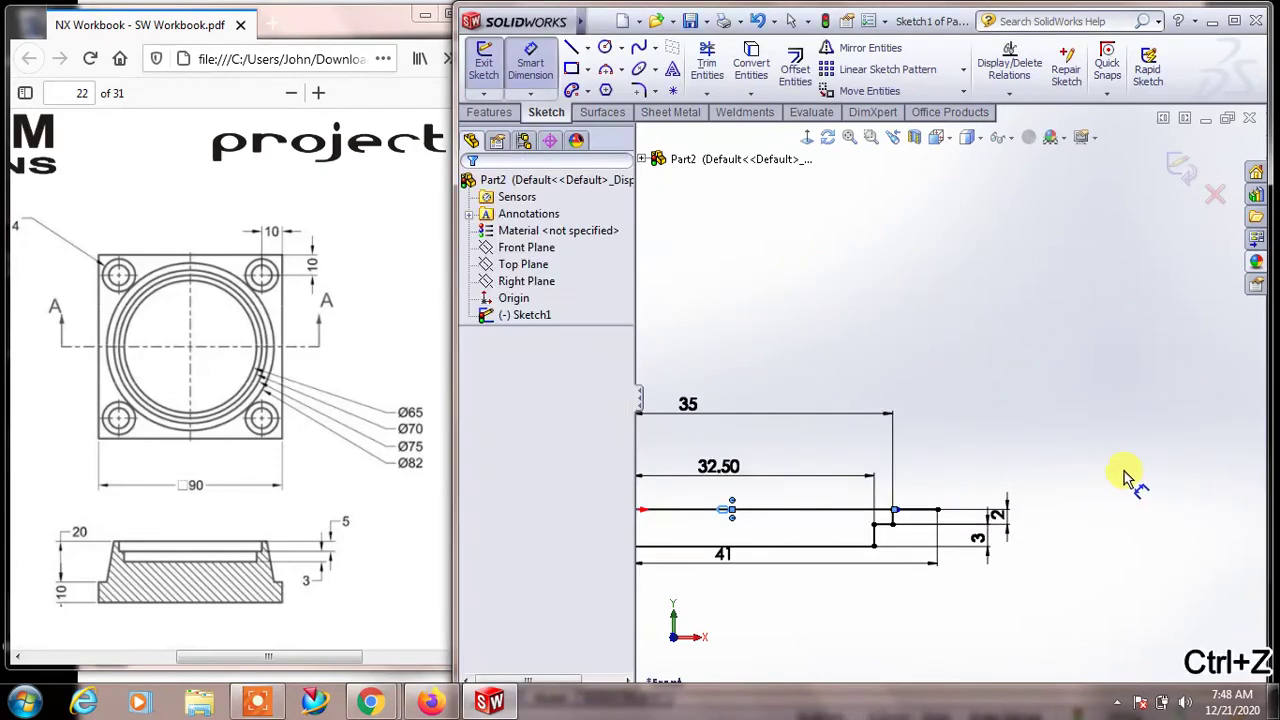
pyautogui.doubleClick(1055, 455)
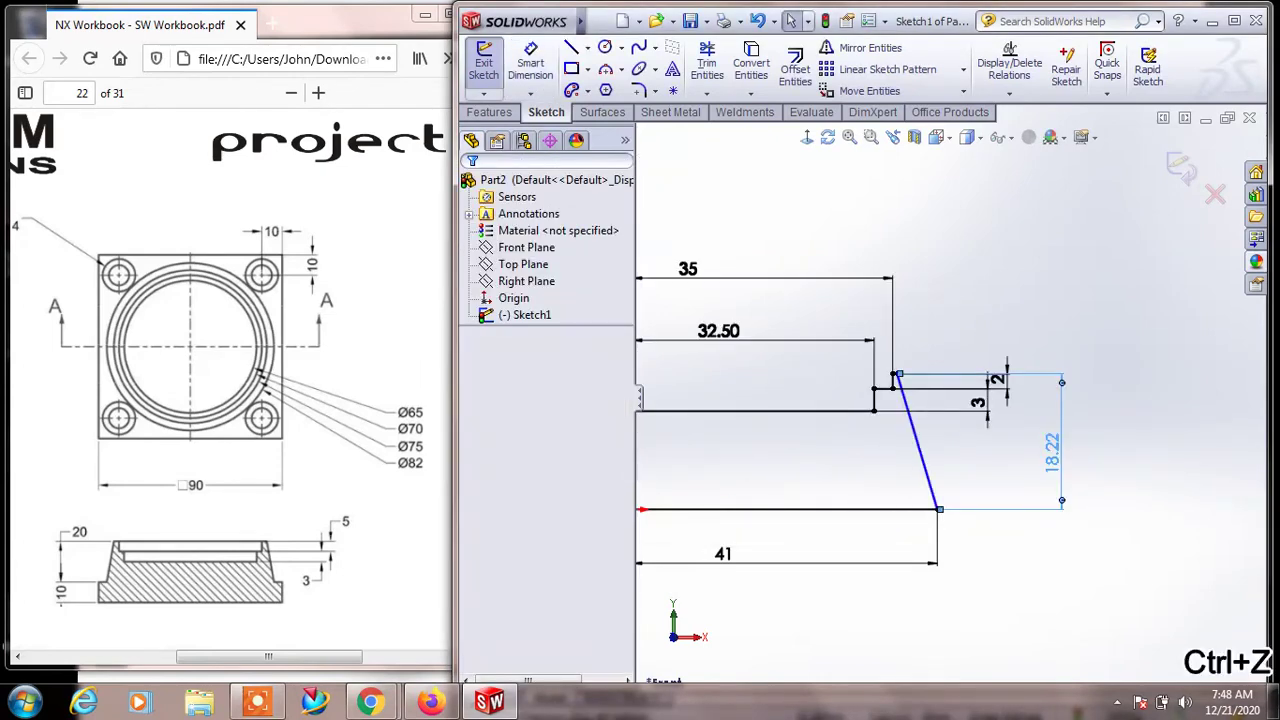
pyautogui.write('20')
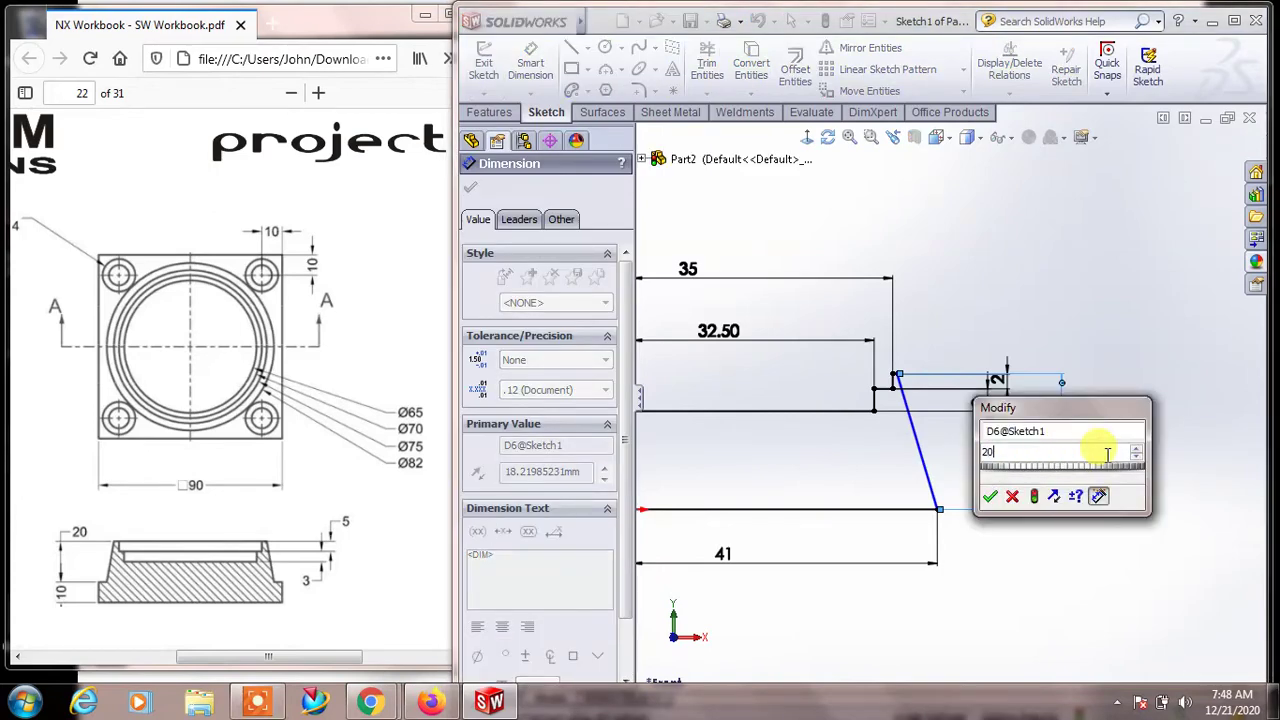
pyautogui.press('Return')
pyautogui.click(1120, 458)
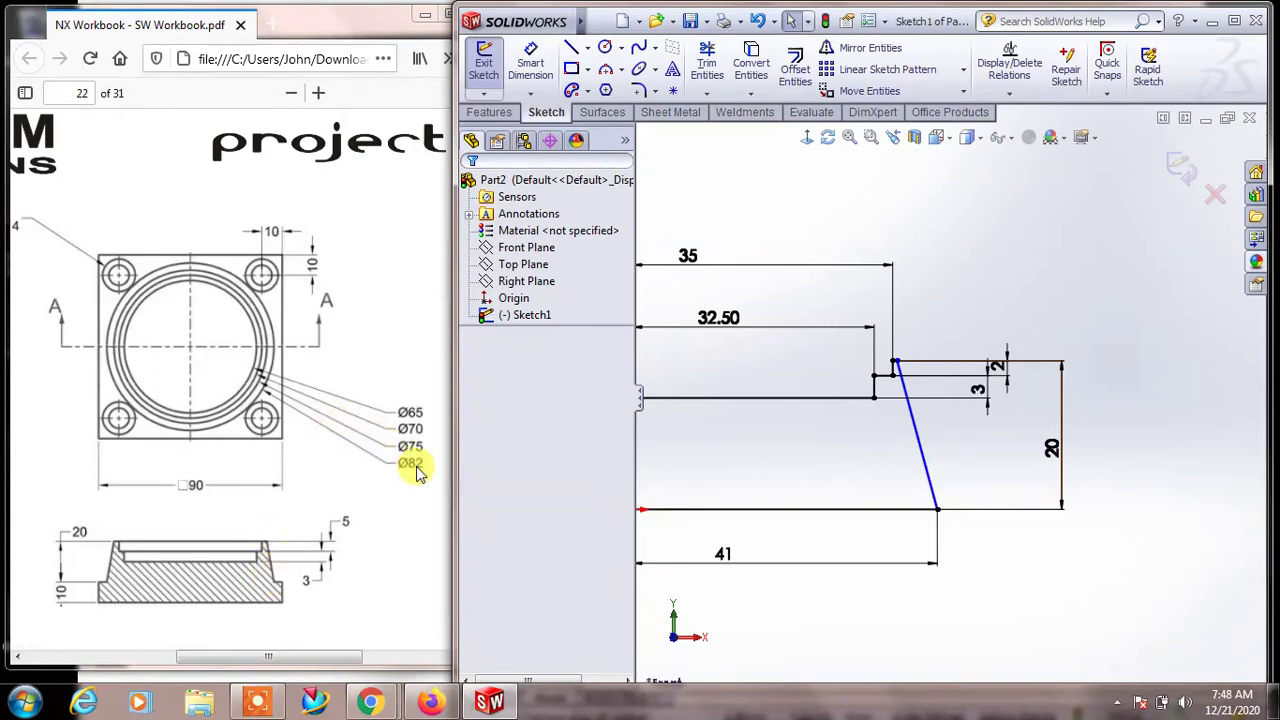
# Dimension the slanted edge's top corner 75/2 (37.50 mm) from the left vertical line
pyautogui.scroll(2, 945, 425)
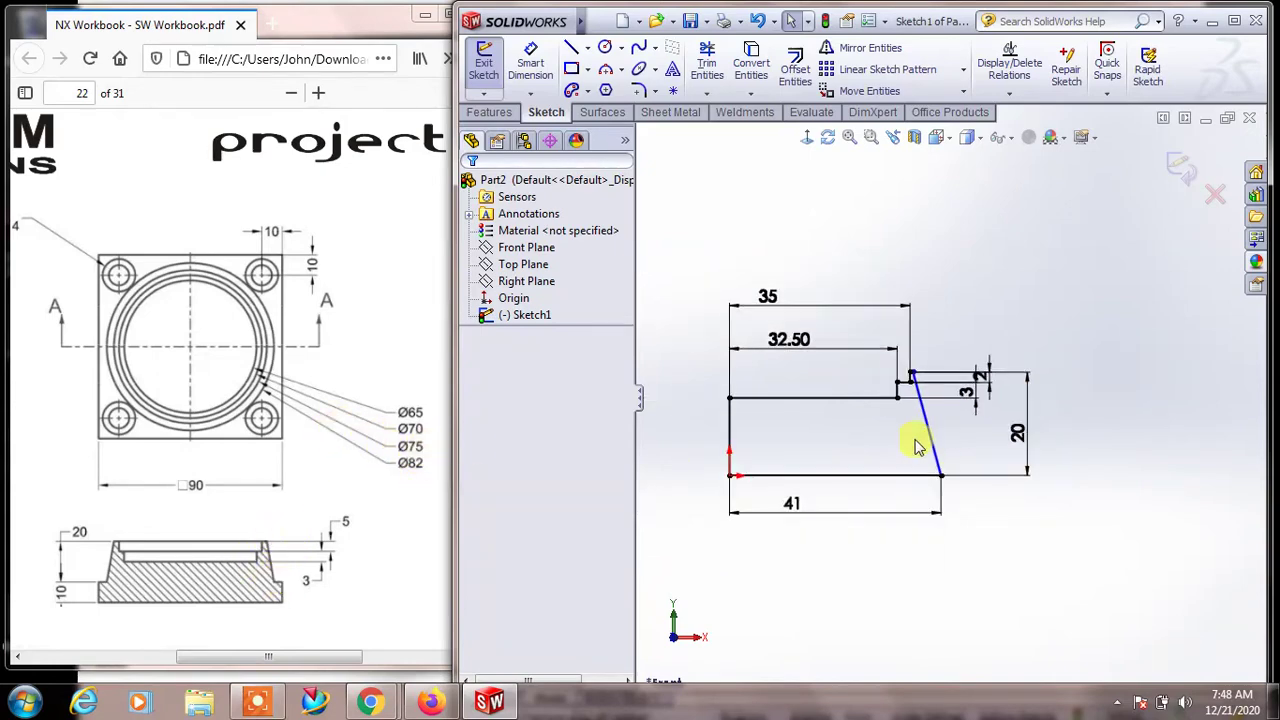
pyautogui.click(728, 462)
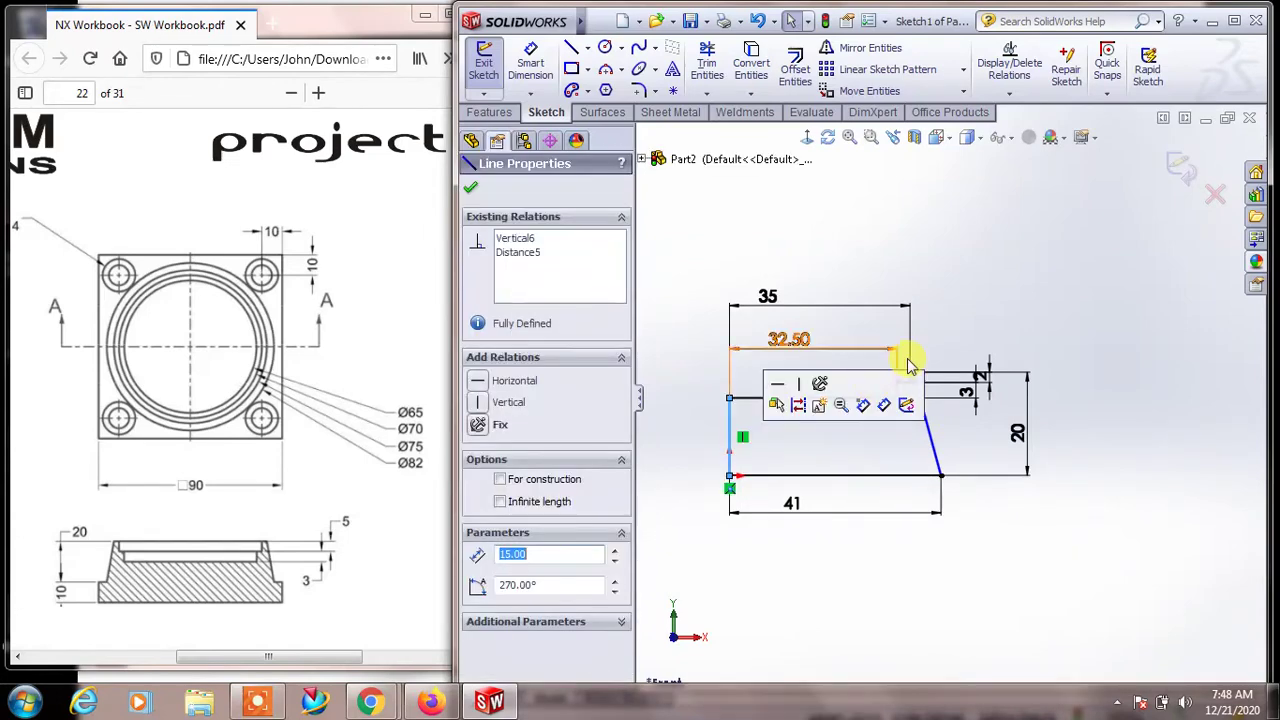
pyautogui.click(772, 540)
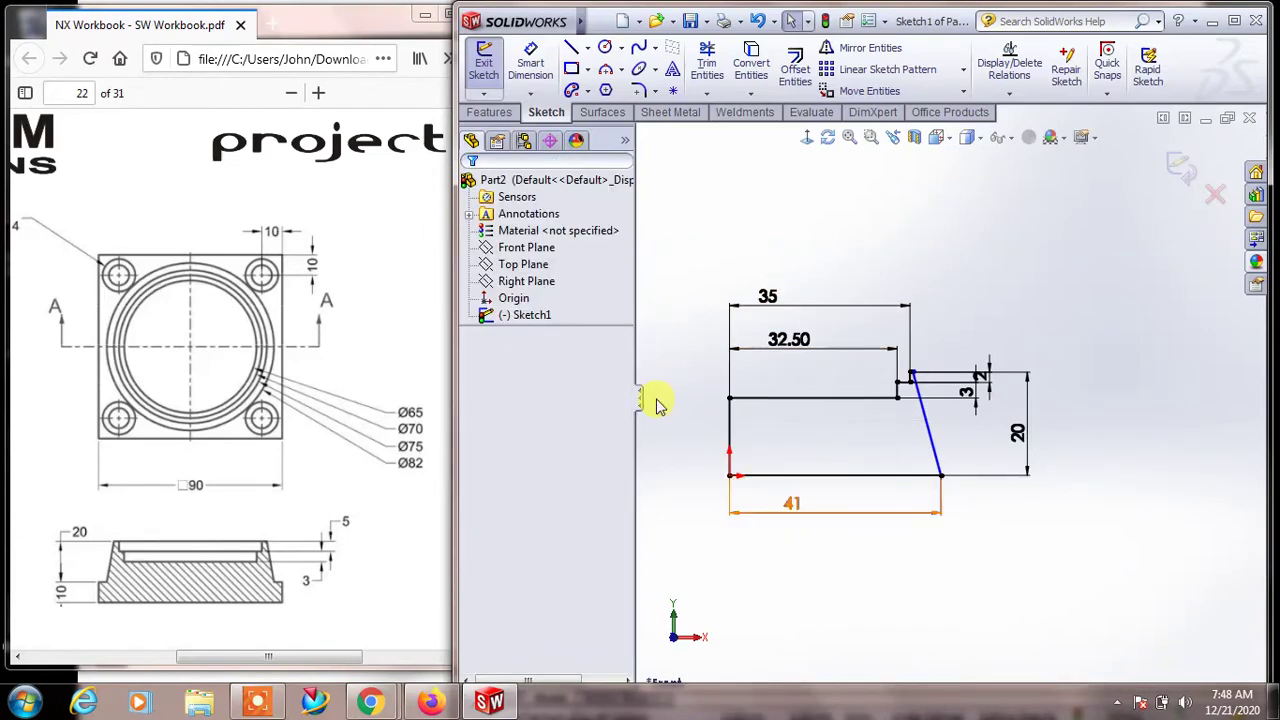
pyautogui.click(533, 75)
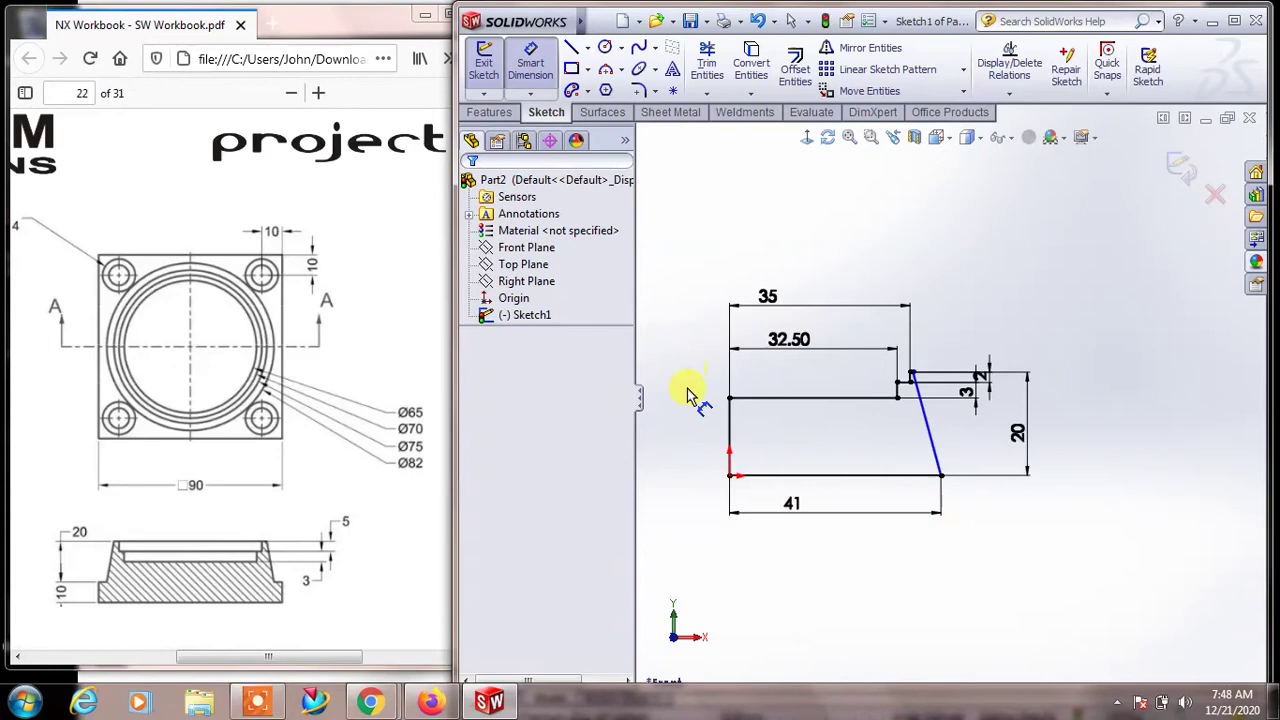
pyautogui.click(730, 440)
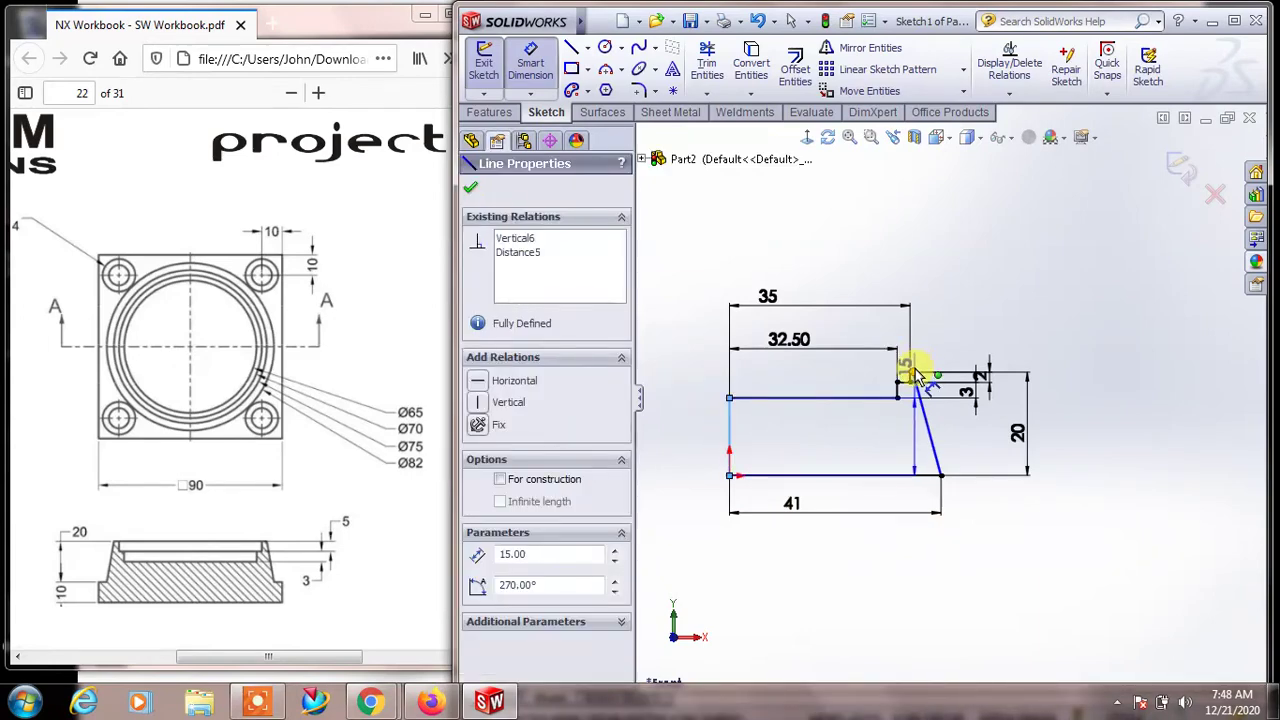
pyautogui.click(912, 372)
pyautogui.click(910, 266)
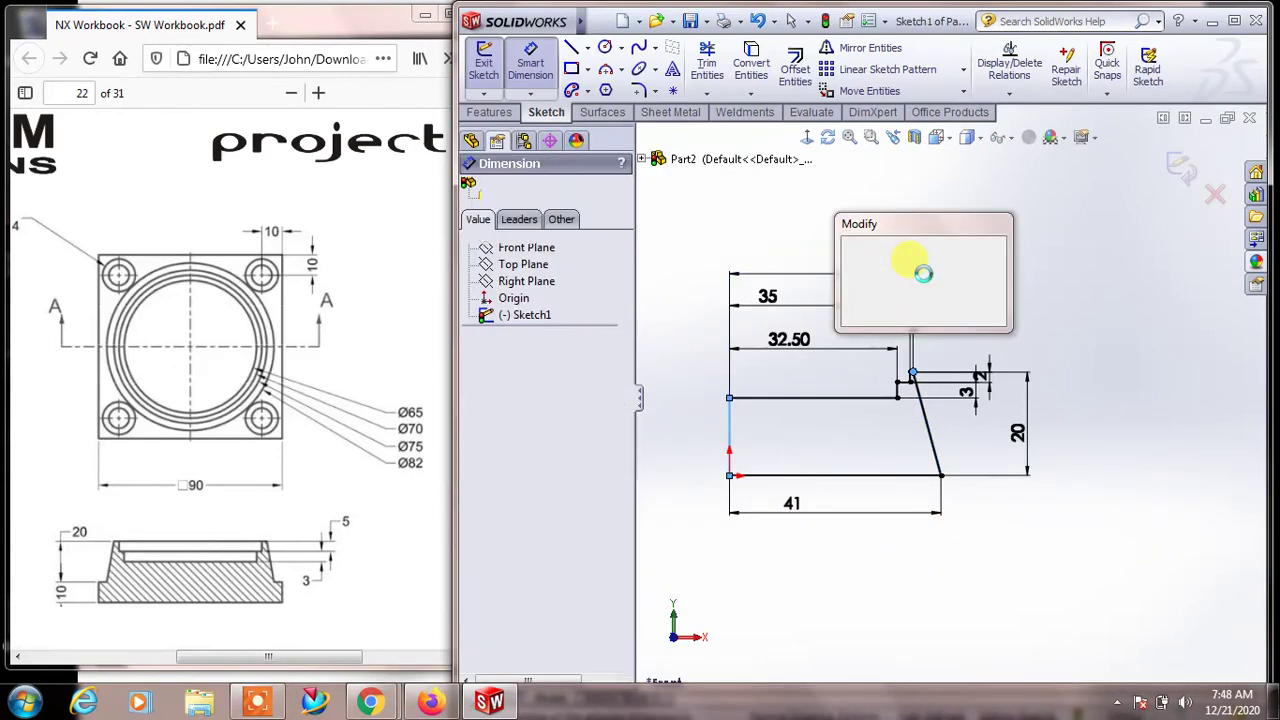
pyautogui.write('75/2')
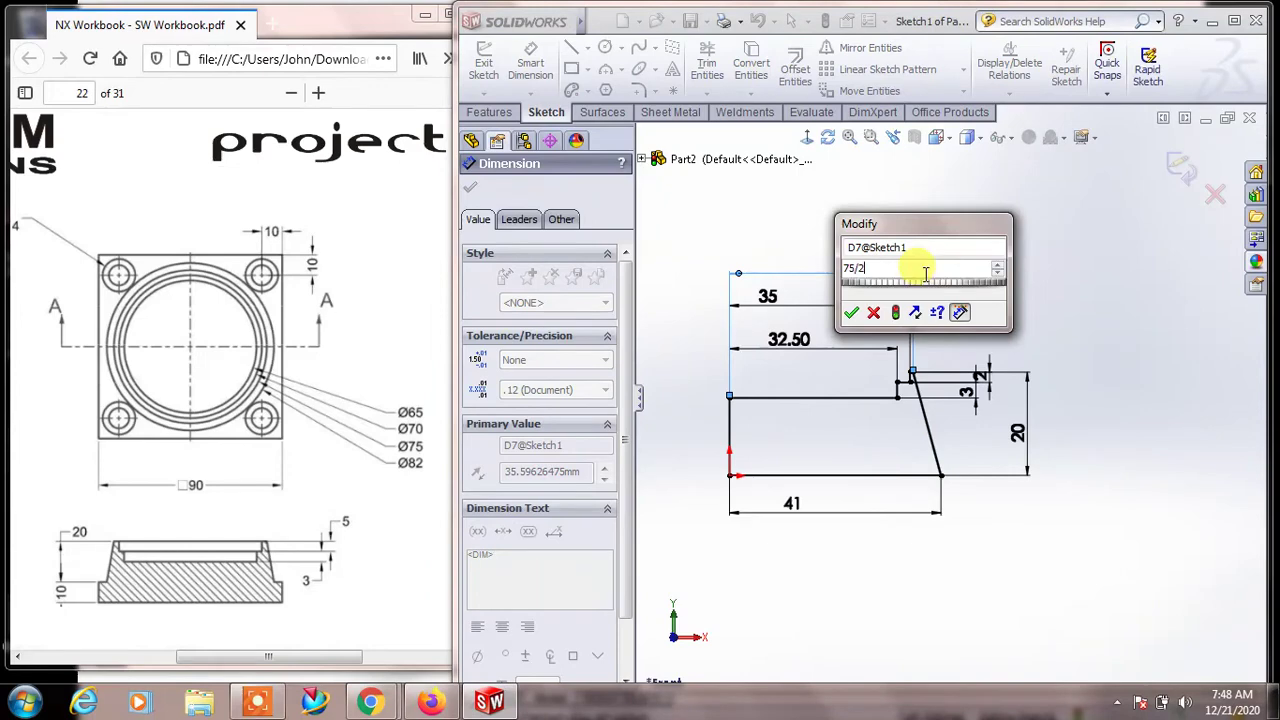
pyautogui.press('Return')
pyautogui.press('Escape')
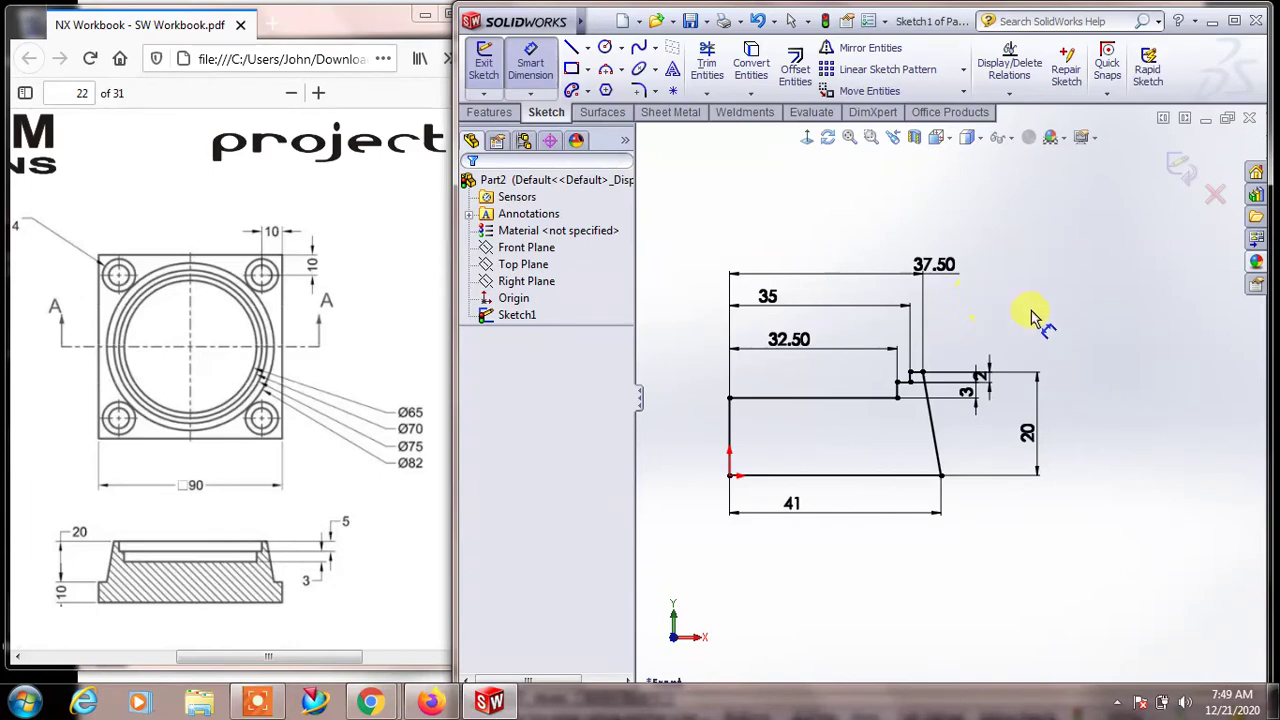
# Revolve the profile 360° about its left vertical line into a ring, then orbit to view it
pyautogui.click(1176, 172)
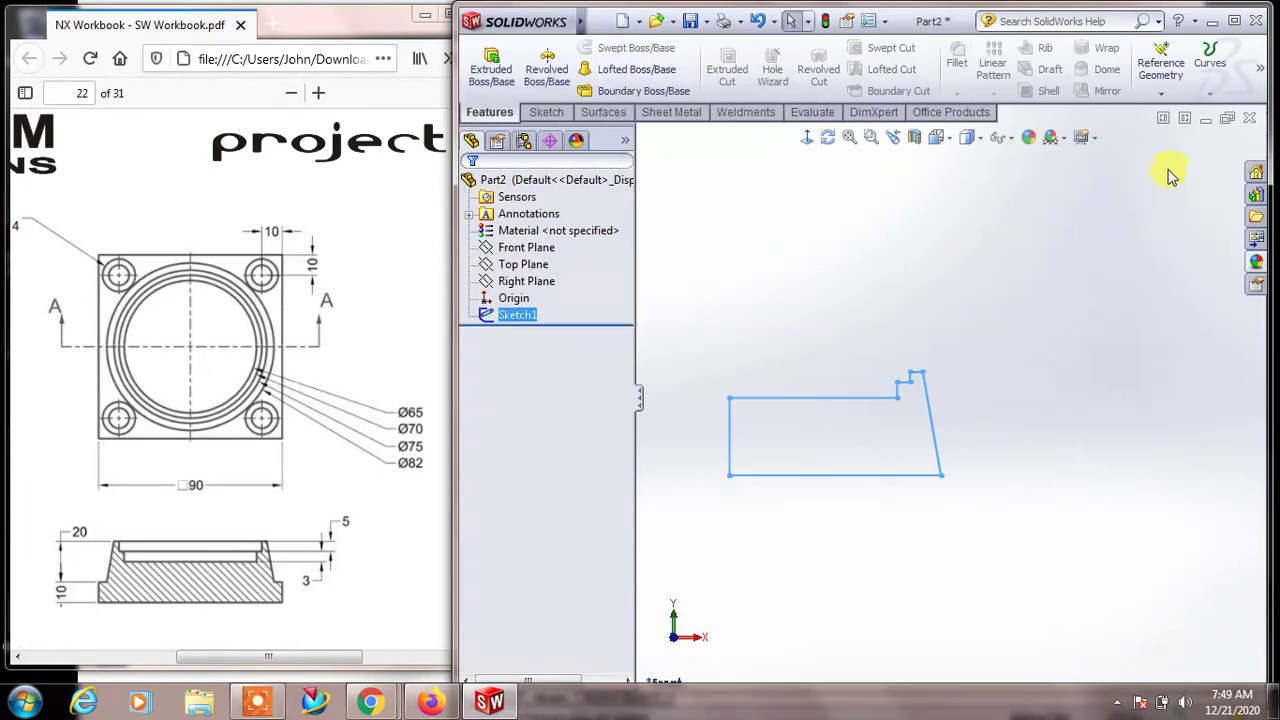
pyautogui.click(546, 68)
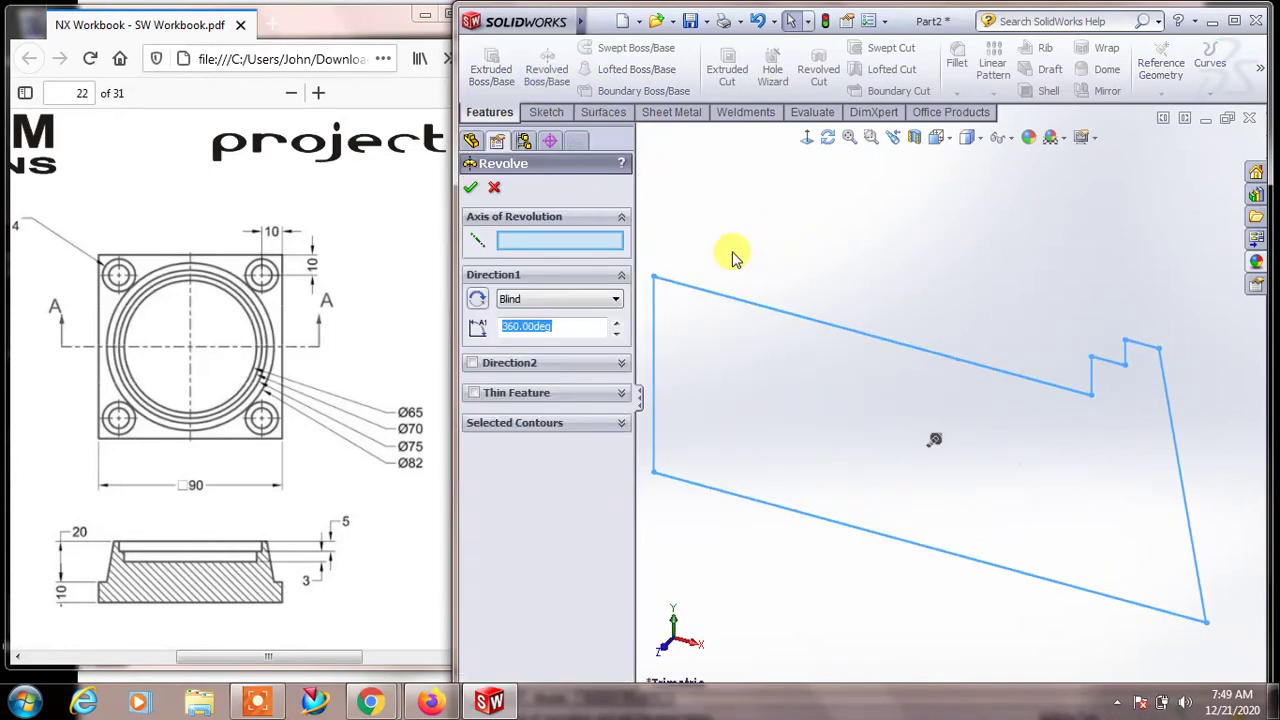
pyautogui.click(664, 320)
pyautogui.click(1184, 170)
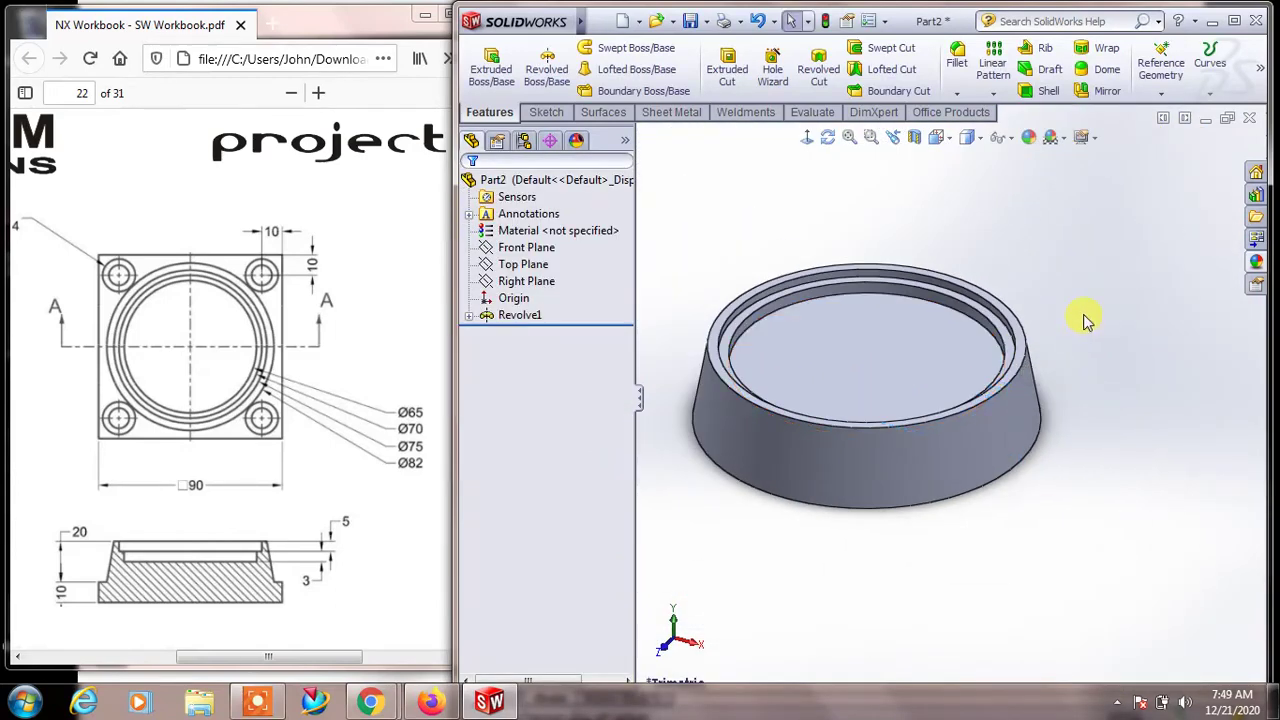
pyautogui.moveTo(1087, 320)
pyautogui.mouseDown(button='middle')
pyautogui.moveTo(1088, 418)
pyautogui.moveTo(1089, 332)
pyautogui.mouseUp(button='middle')
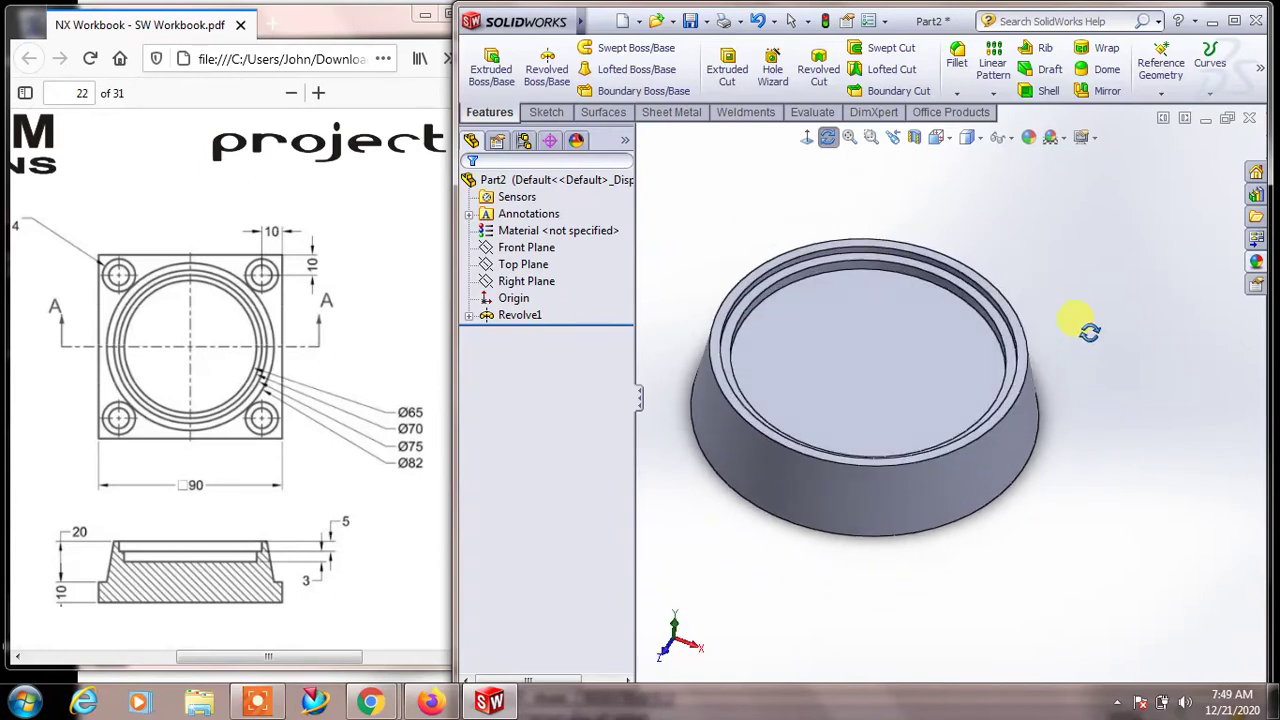
# Open Sketch2 on the Top Plane, viewed Normal To and zoomed to fit
pyautogui.click(545, 113)
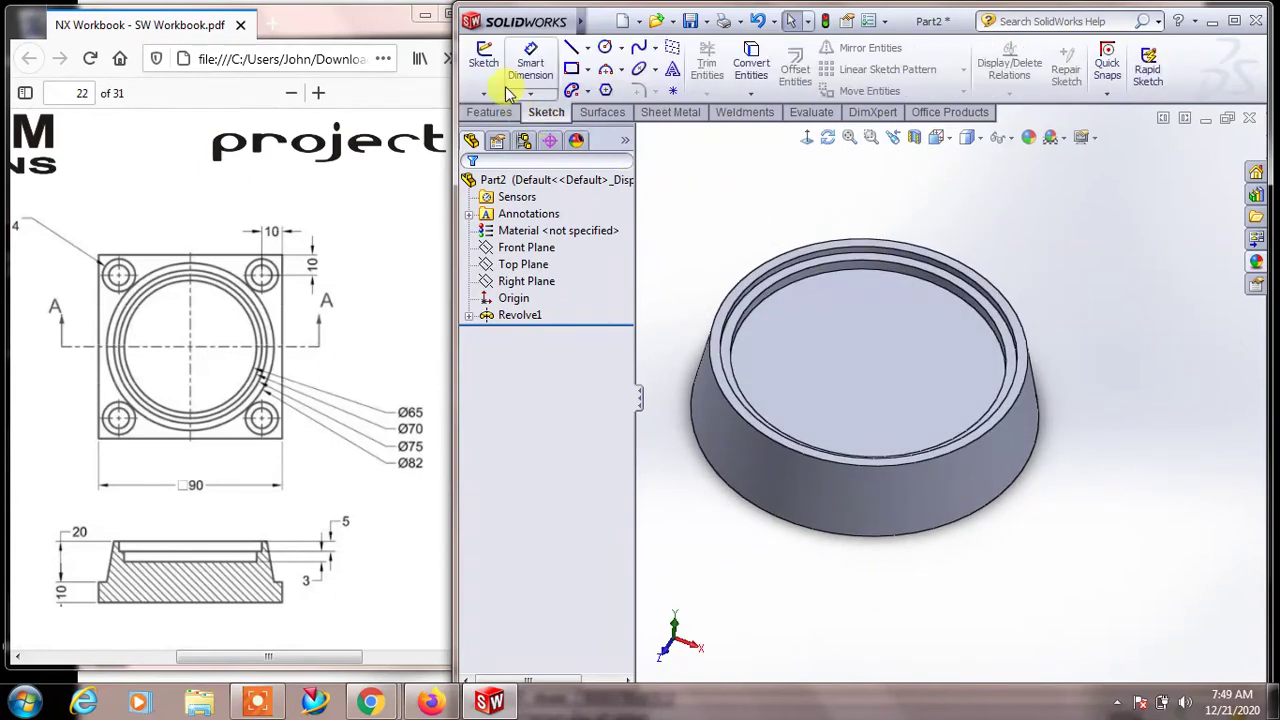
pyautogui.click(484, 58)
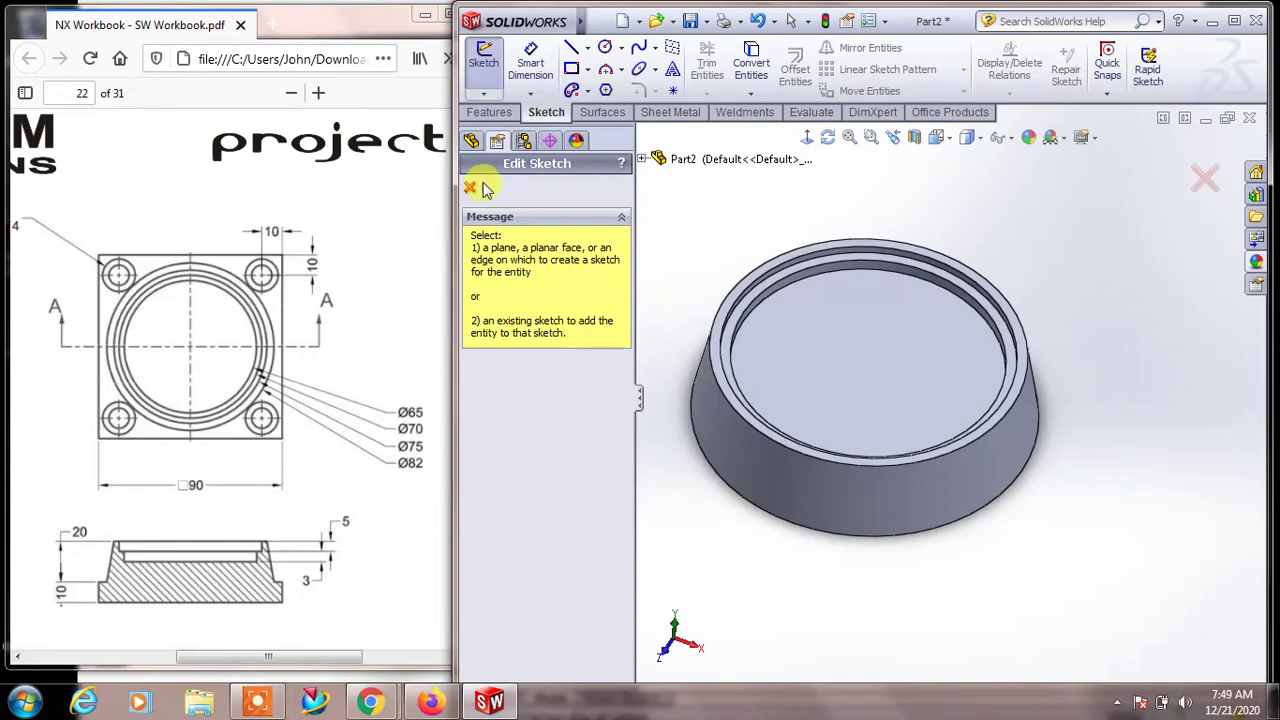
pyautogui.click(470, 190)
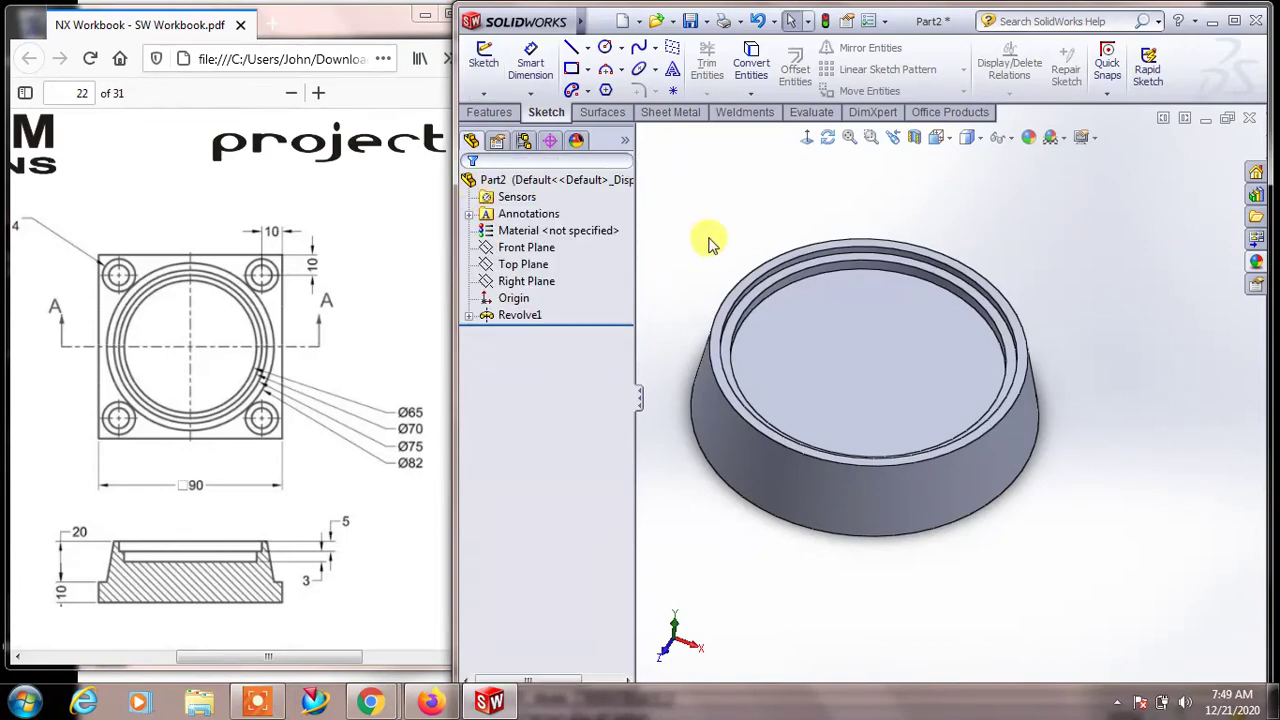
pyautogui.click(522, 264)
pyautogui.click(525, 266)
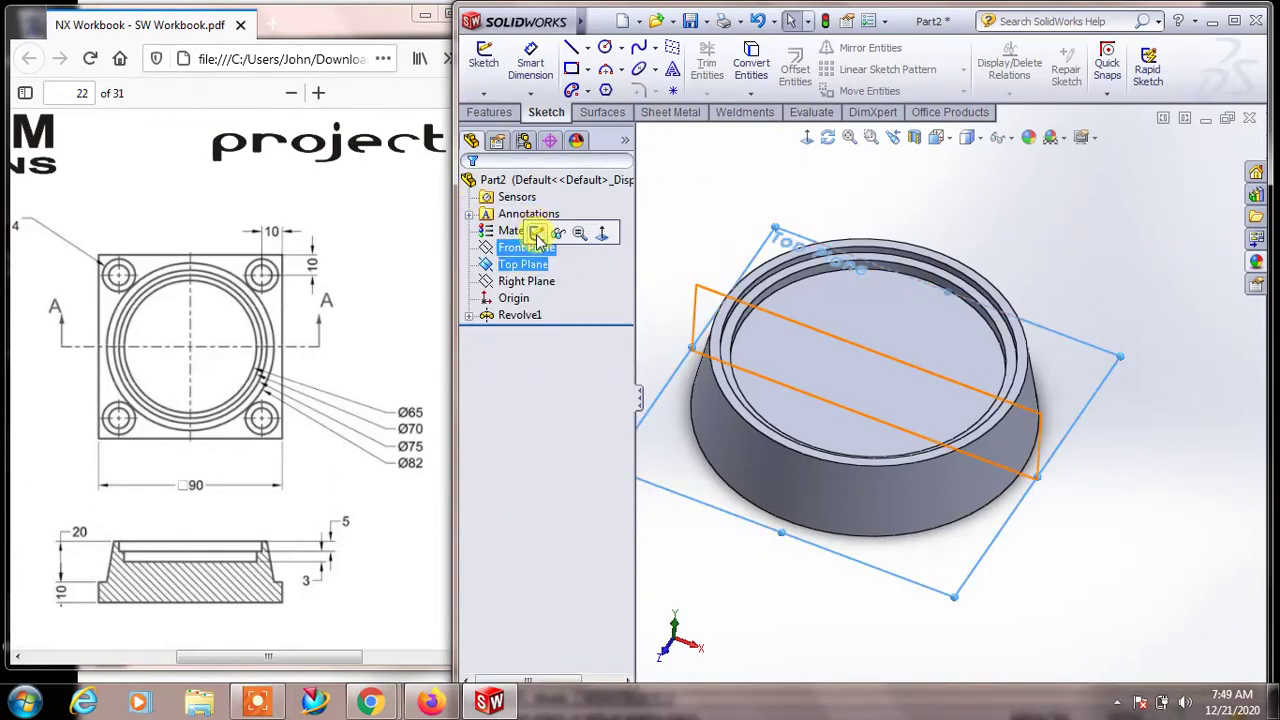
pyautogui.click(537, 236)
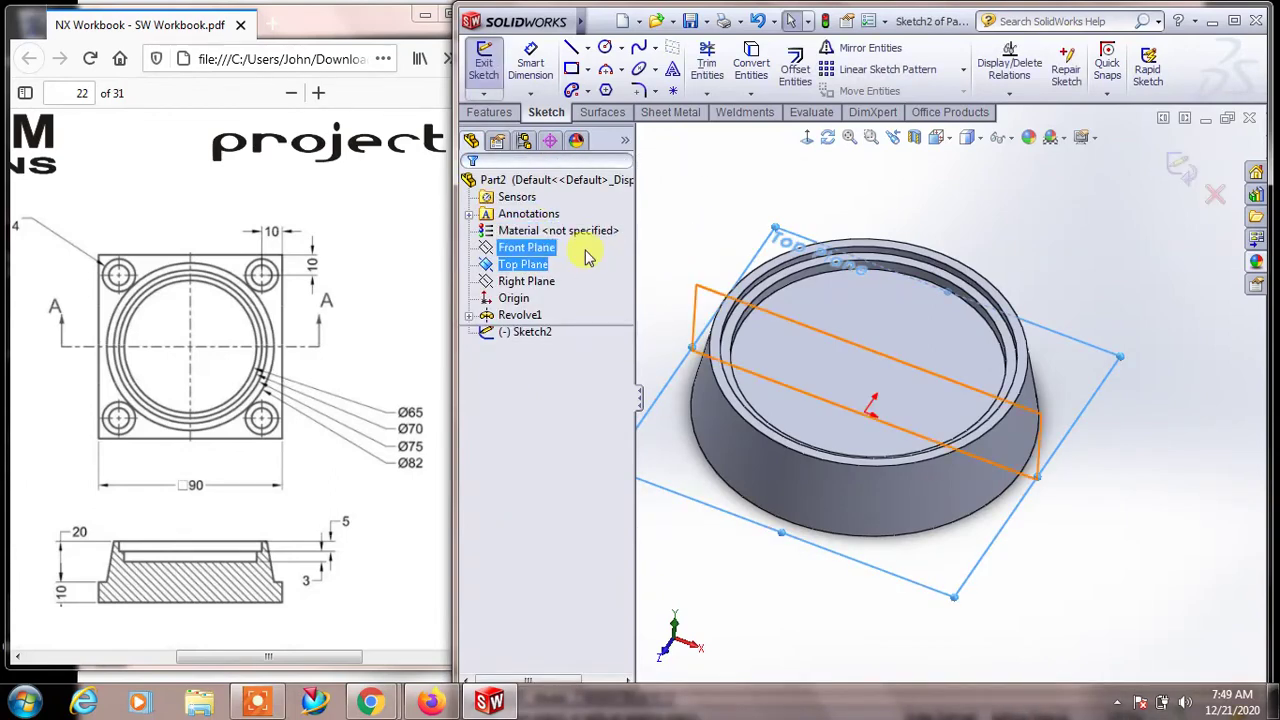
pyautogui.click(808, 140)
pyautogui.press('f')
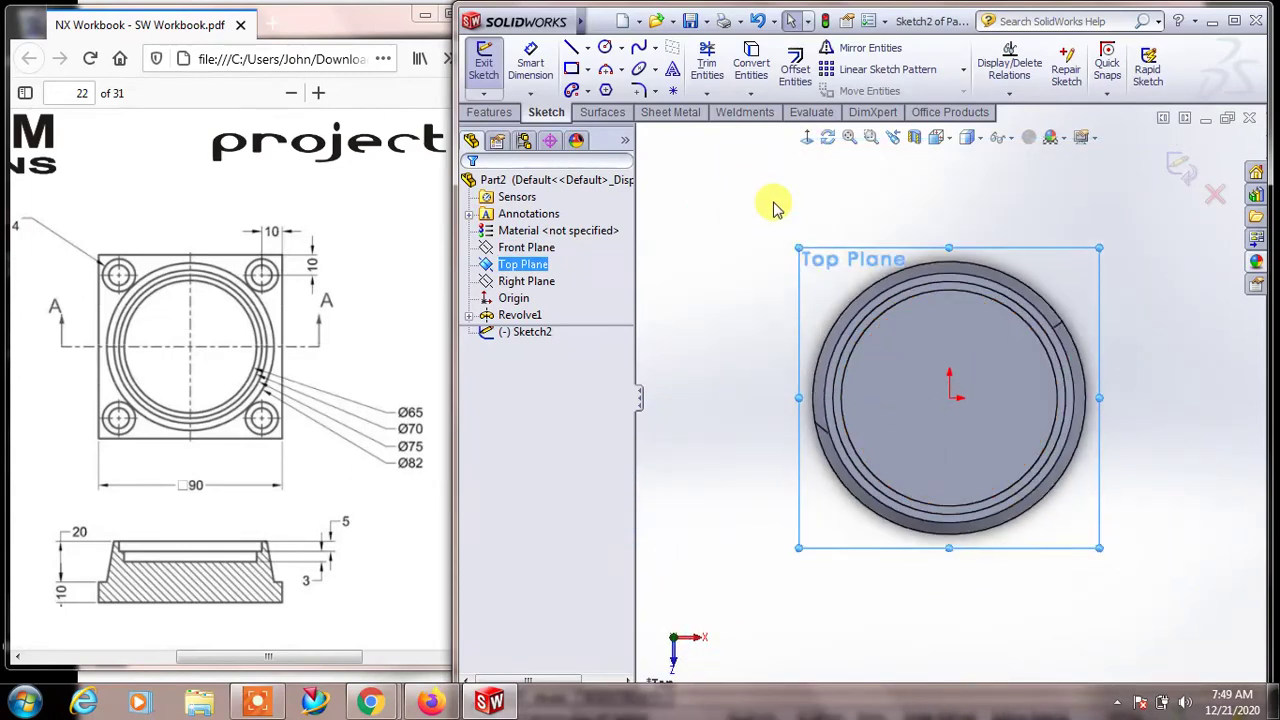
pyautogui.click(775, 206)
# Draw a center rectangle at the origin enclosing the ring
pyautogui.click(591, 71)
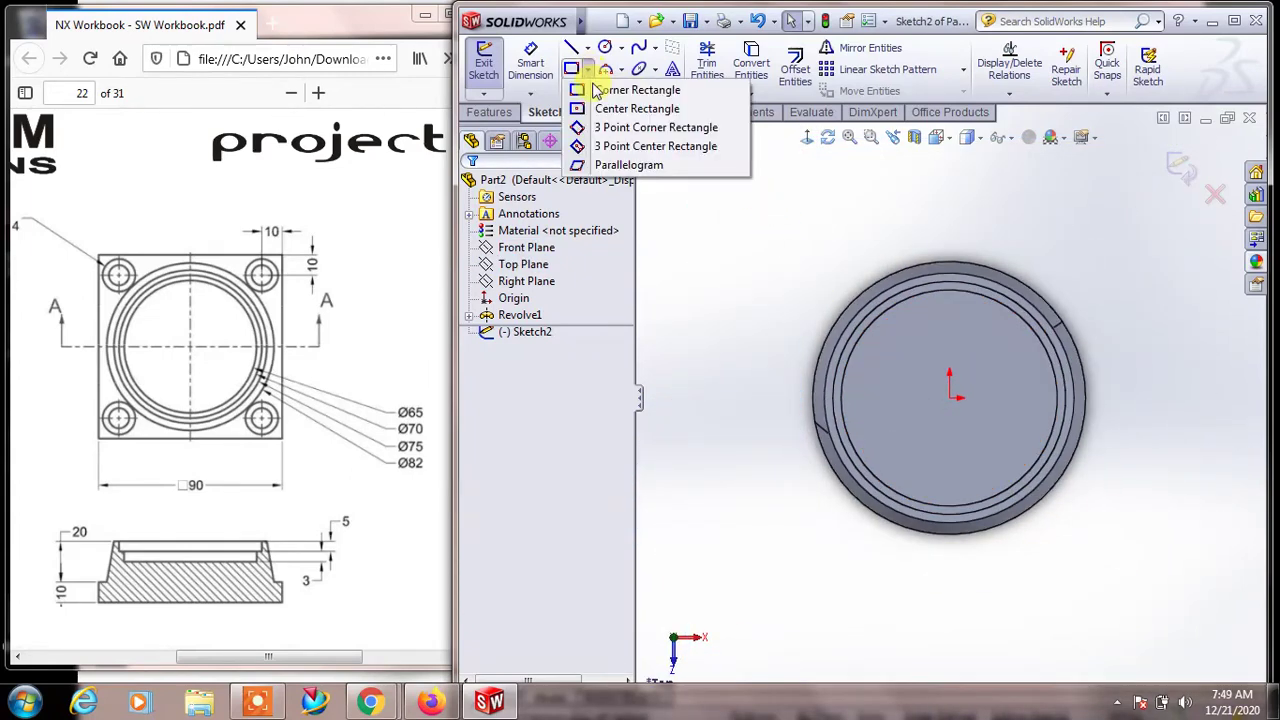
pyautogui.click(620, 106)
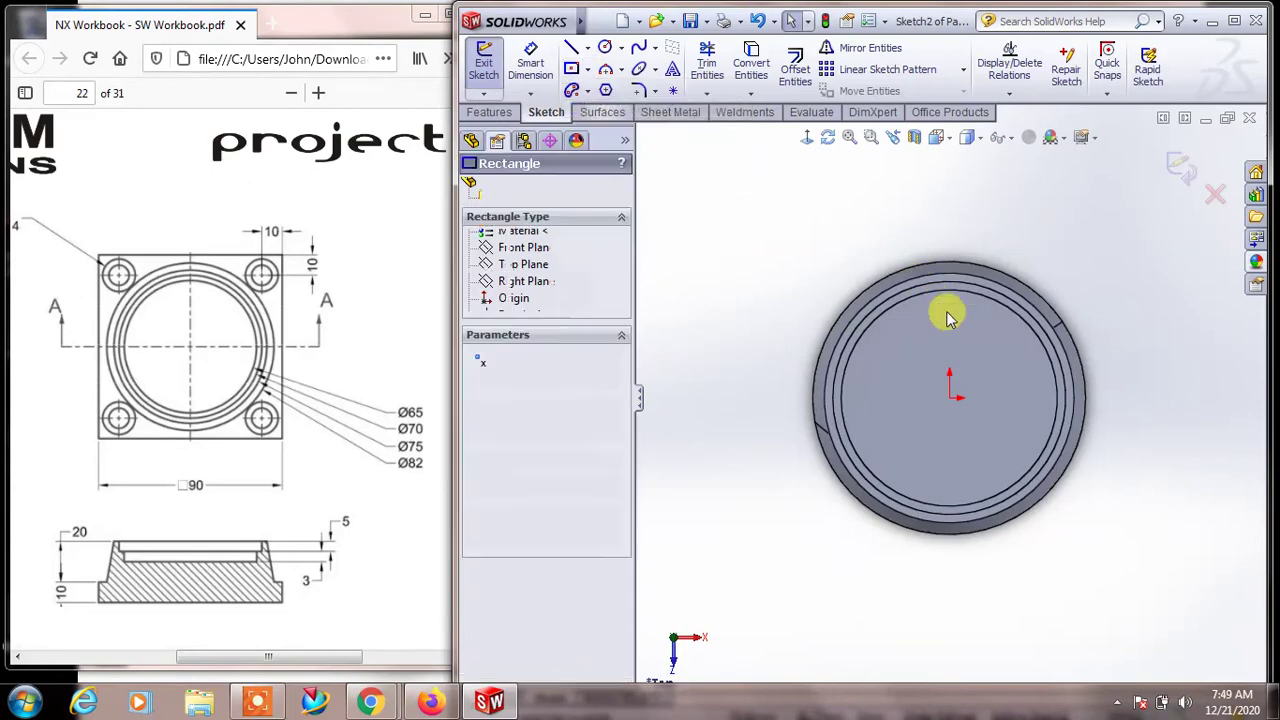
pyautogui.click(950, 397)
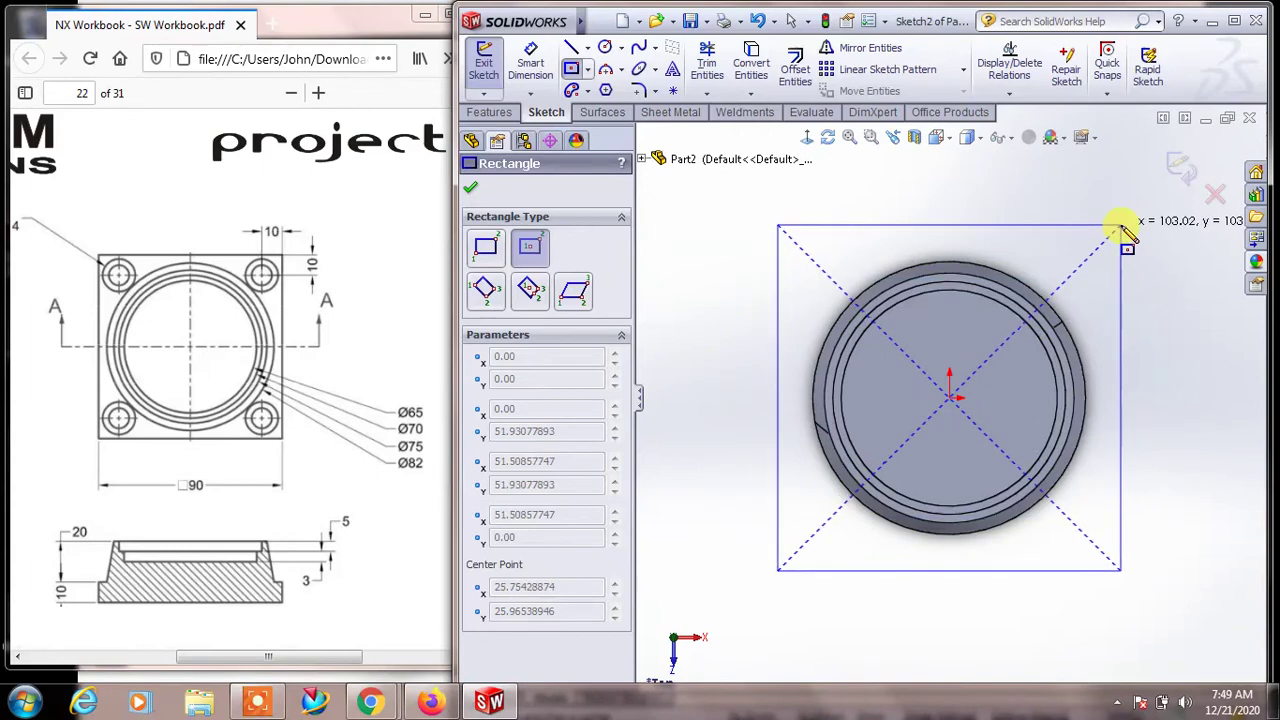
pyautogui.click(1120, 225)
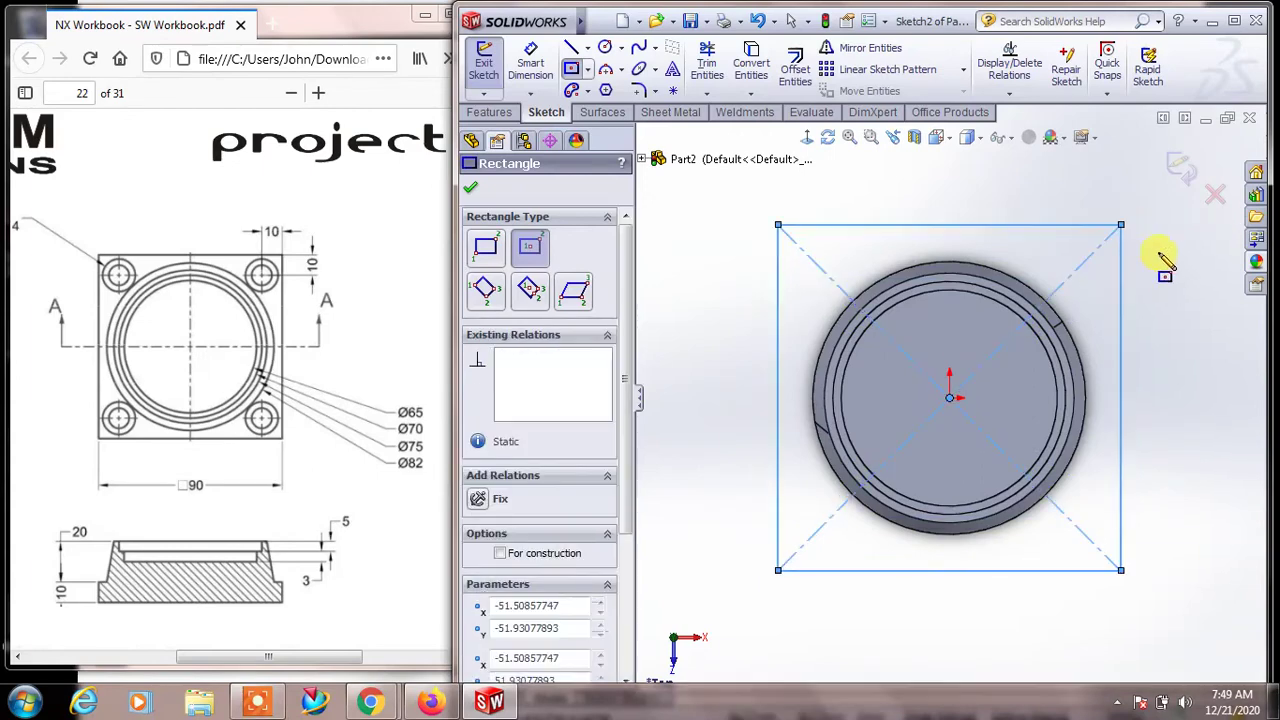
# Dimension the rectangle's top and left edges to make a 90 mm by 90 mm square
pyautogui.click(530, 62)
pyautogui.click(828, 227)
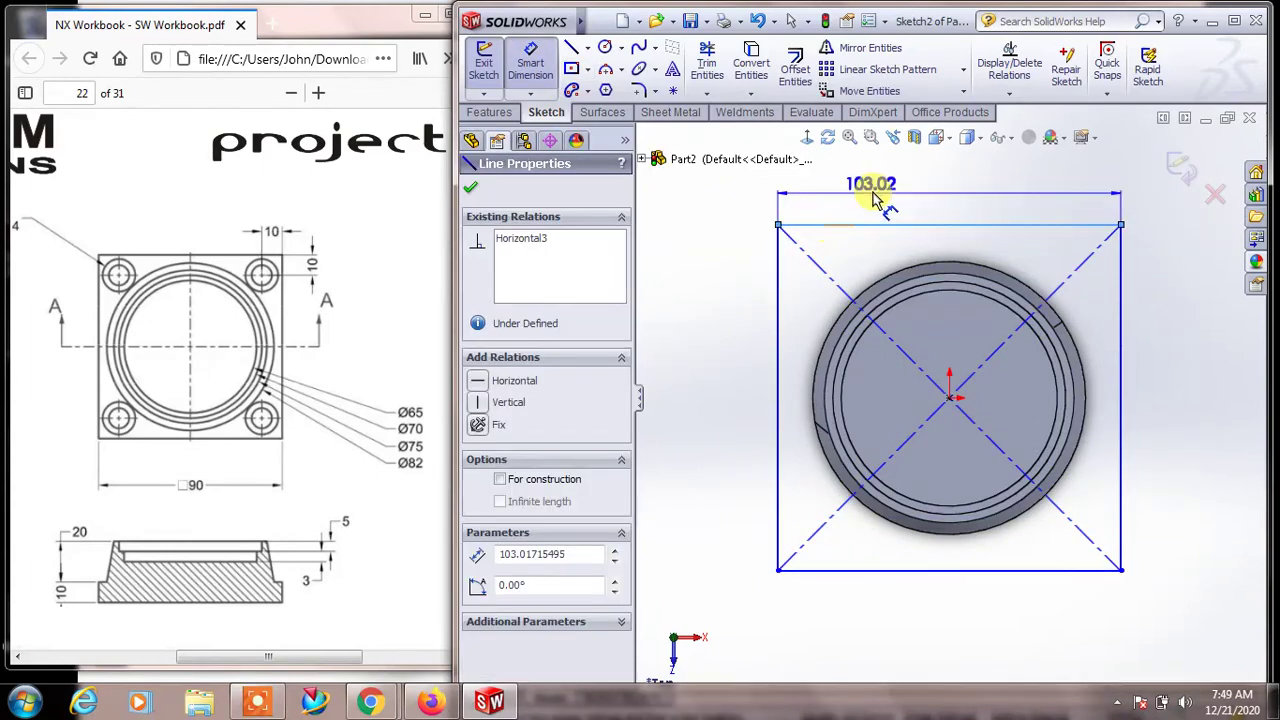
pyautogui.click(888, 196)
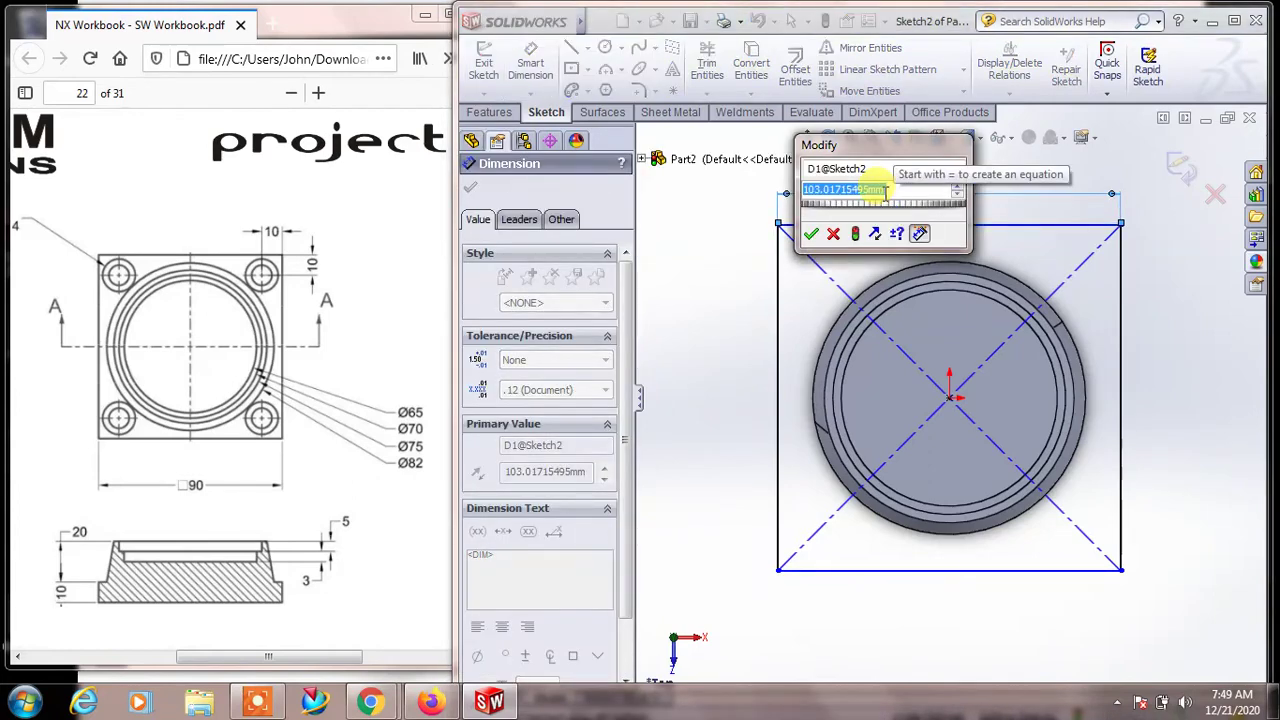
pyautogui.write('90')
pyautogui.press('Return')
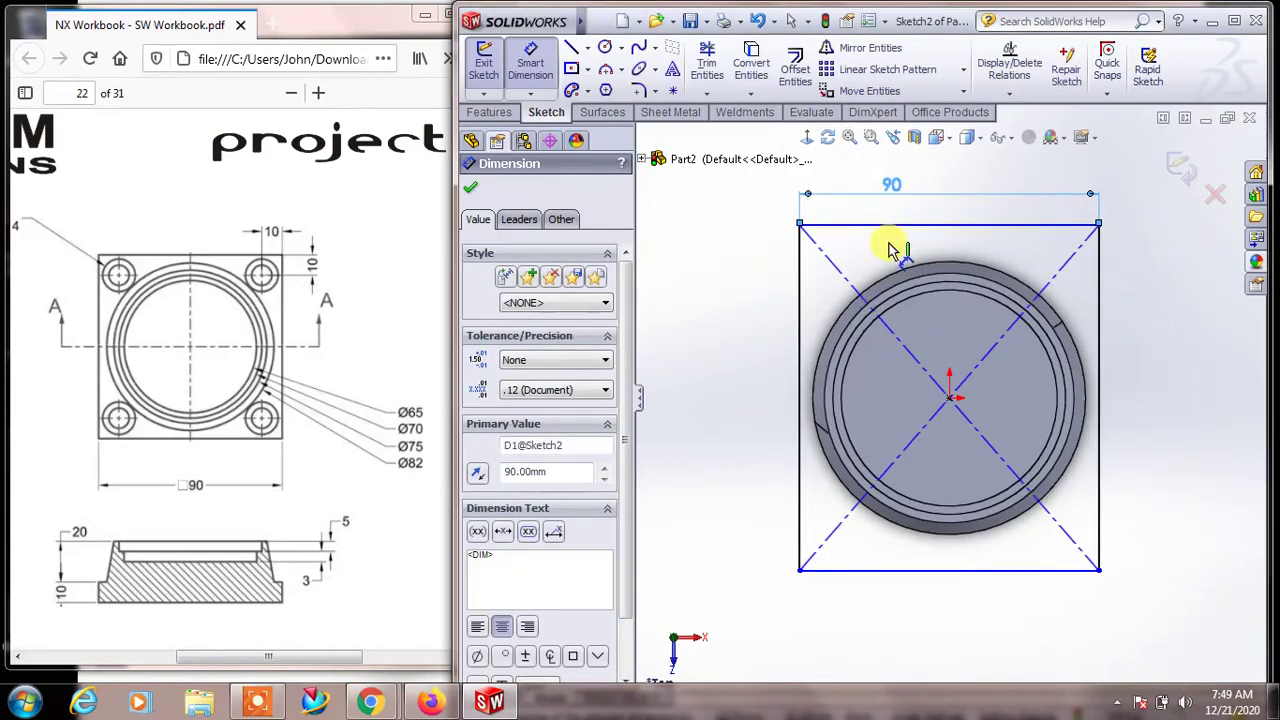
pyautogui.click(801, 305)
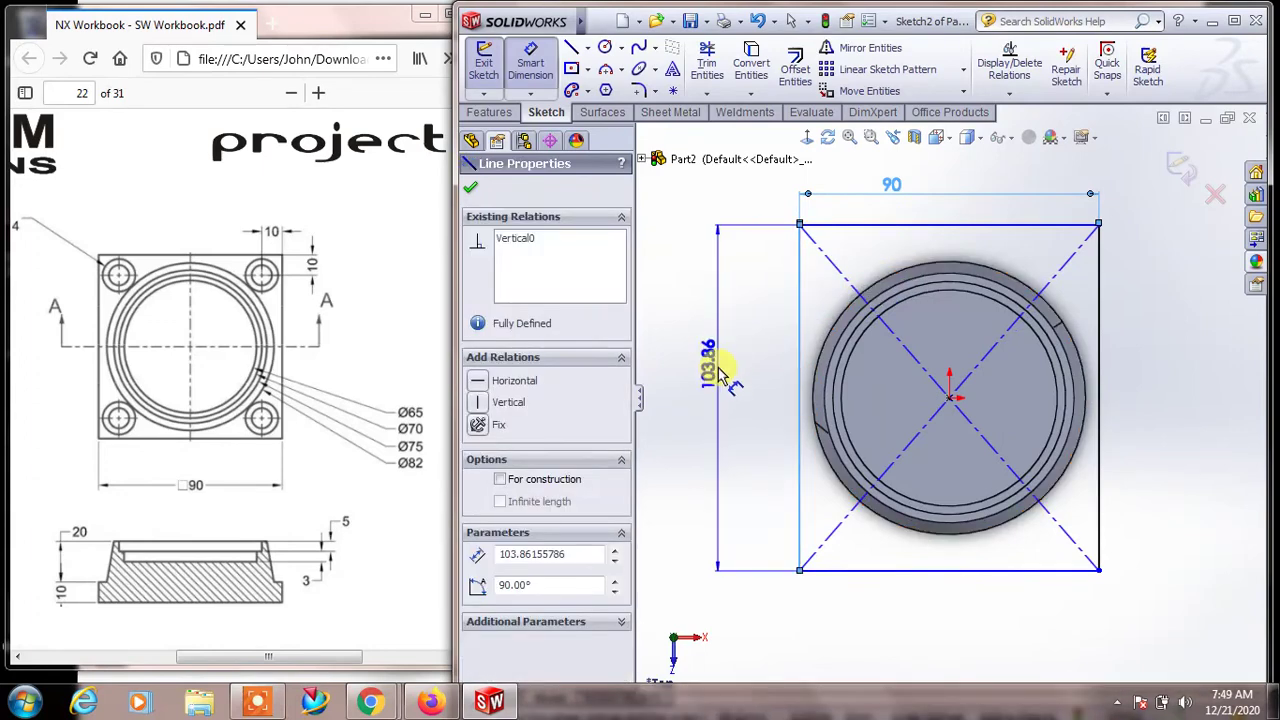
pyautogui.click(718, 373)
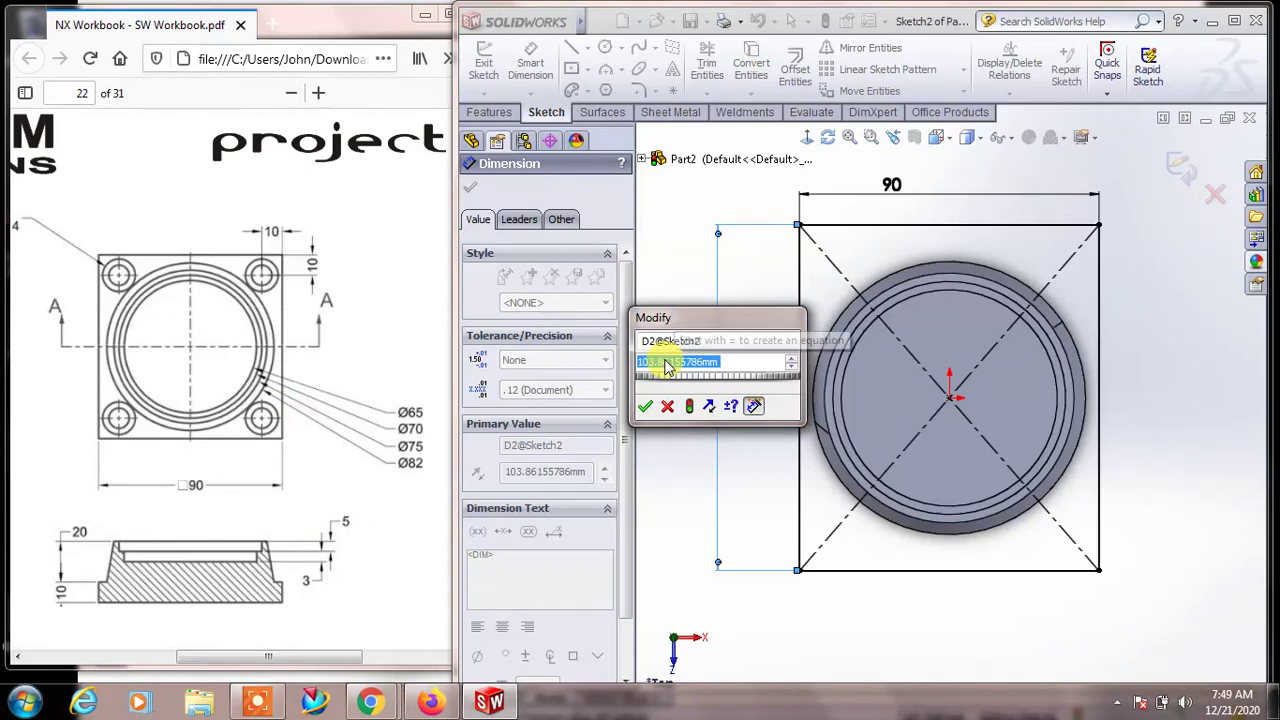
pyautogui.press('Escape')
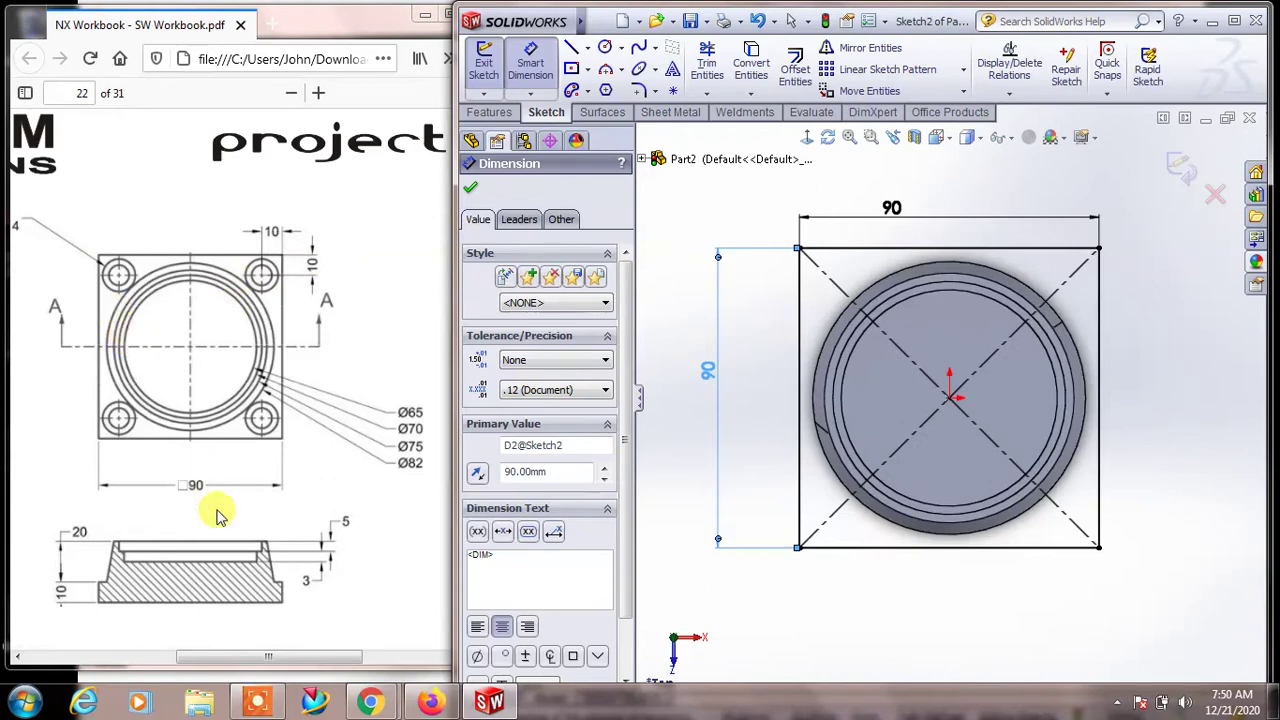
pyautogui.moveTo(238, 650); pyautogui.dragTo(177, 657)
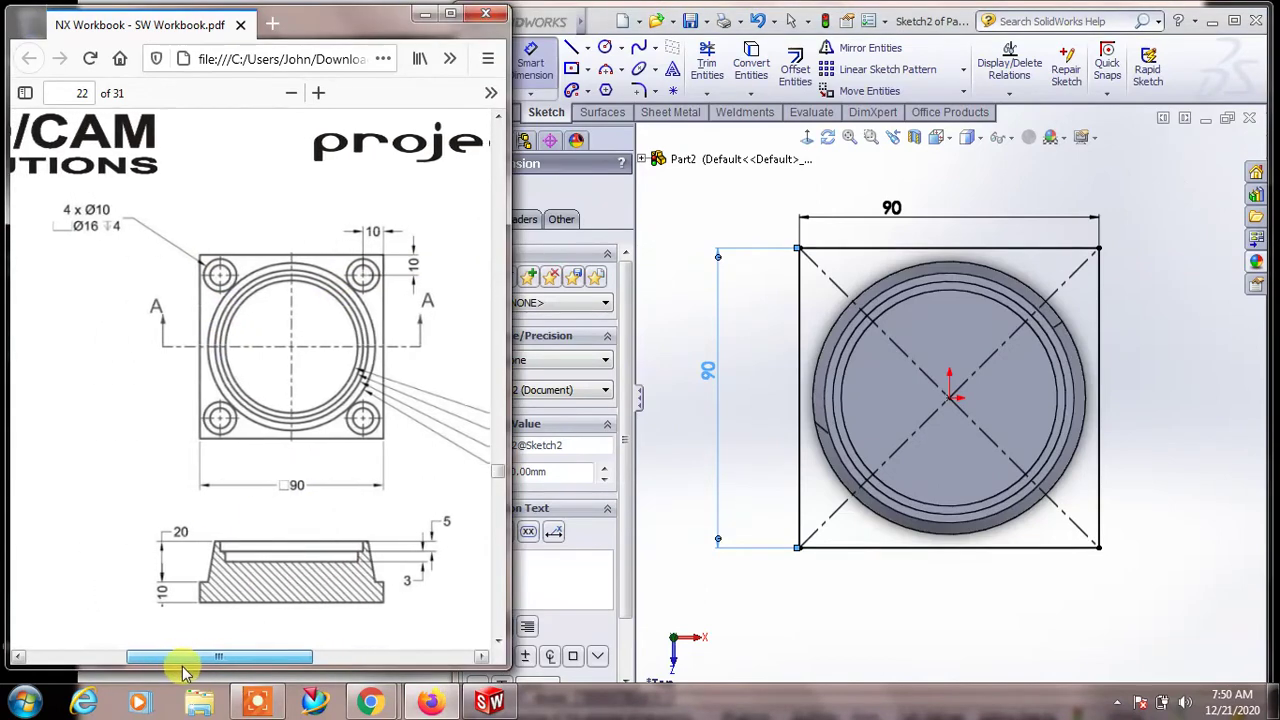
# Draw two concentric circles on the diagonal construction line near the square's top-left corner
pyautogui.click(733, 199)
pyautogui.click(612, 50)
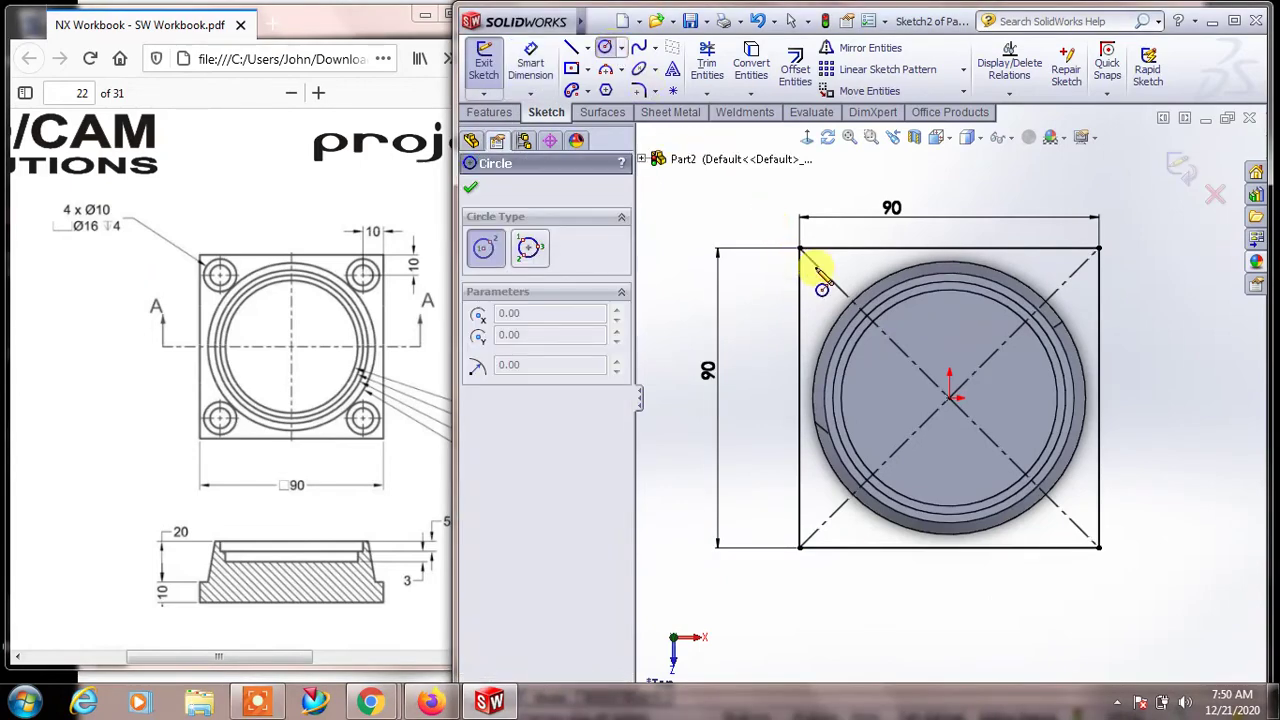
pyautogui.scroll(-3, 800, 260)
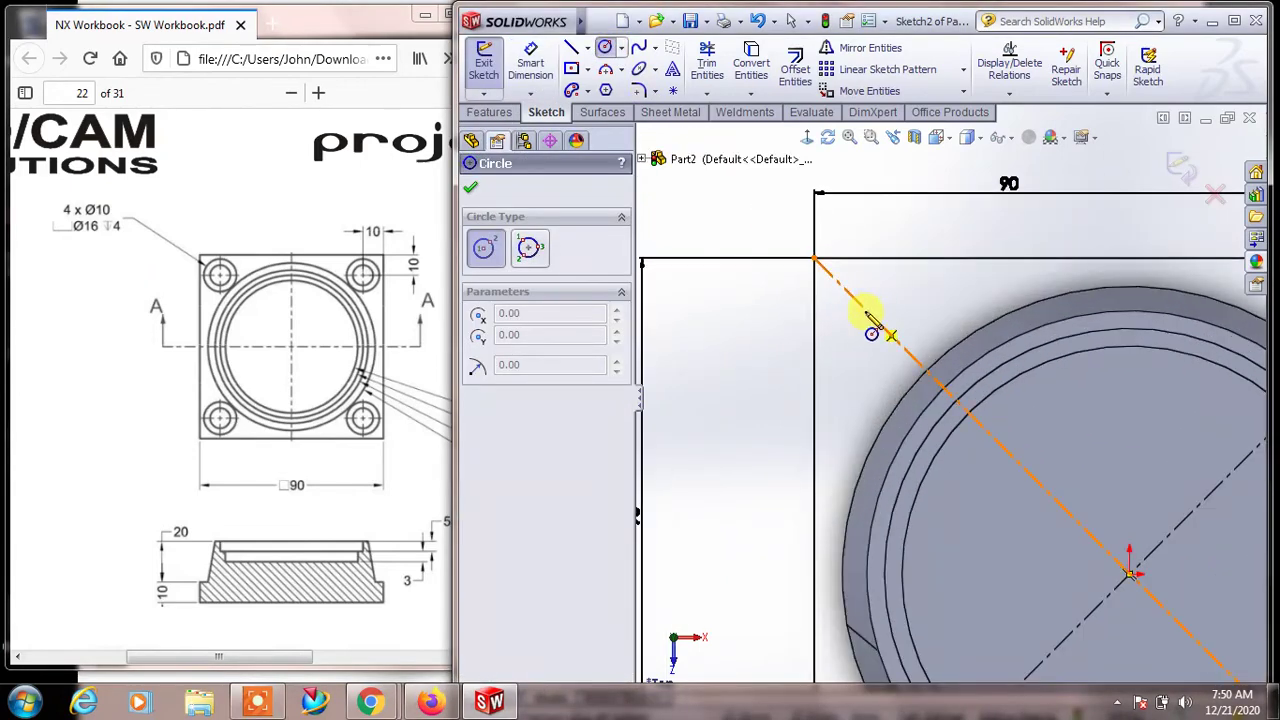
pyautogui.click(866, 308)
pyautogui.click(879, 280)
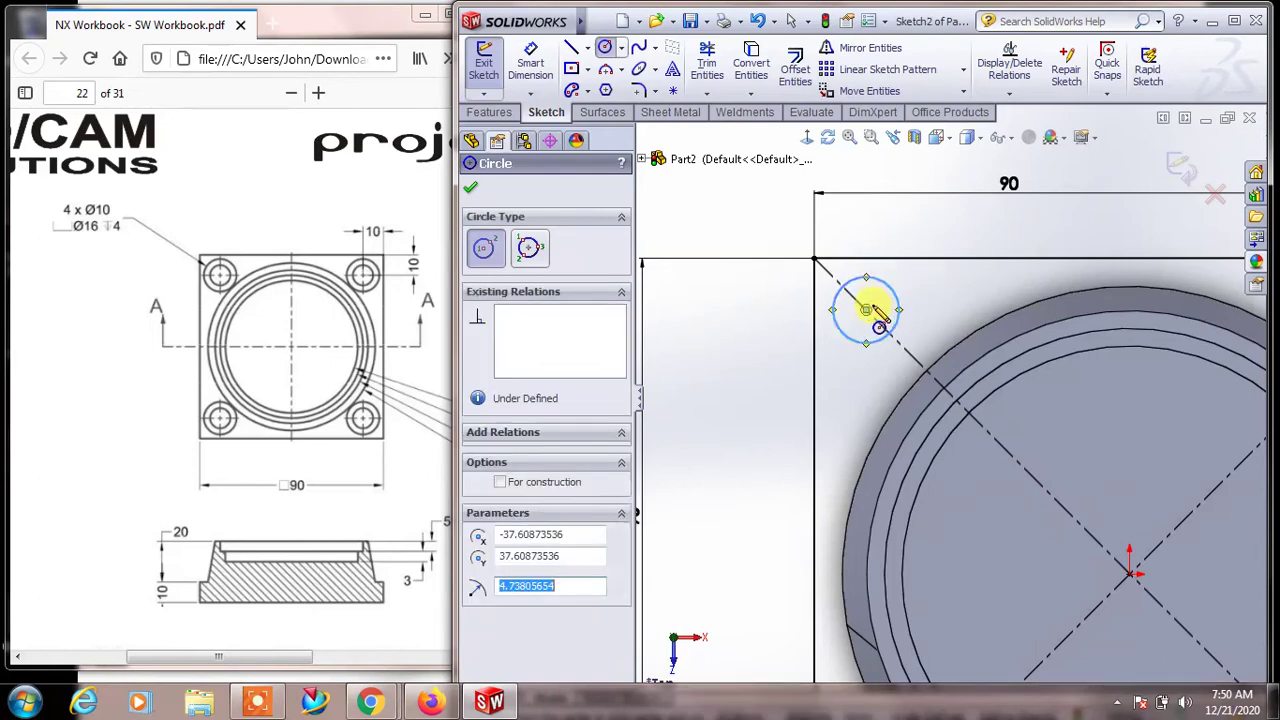
pyautogui.click(866, 308)
pyautogui.press('Escape')
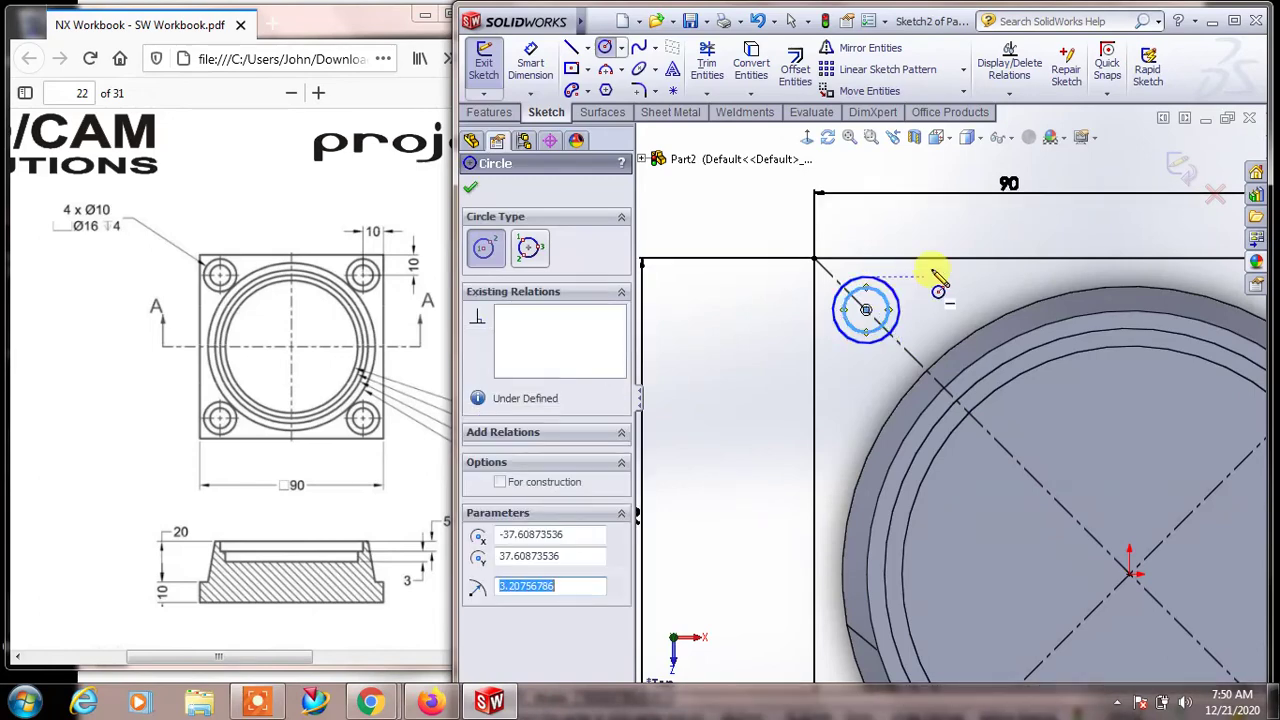
pyautogui.press('Escape')
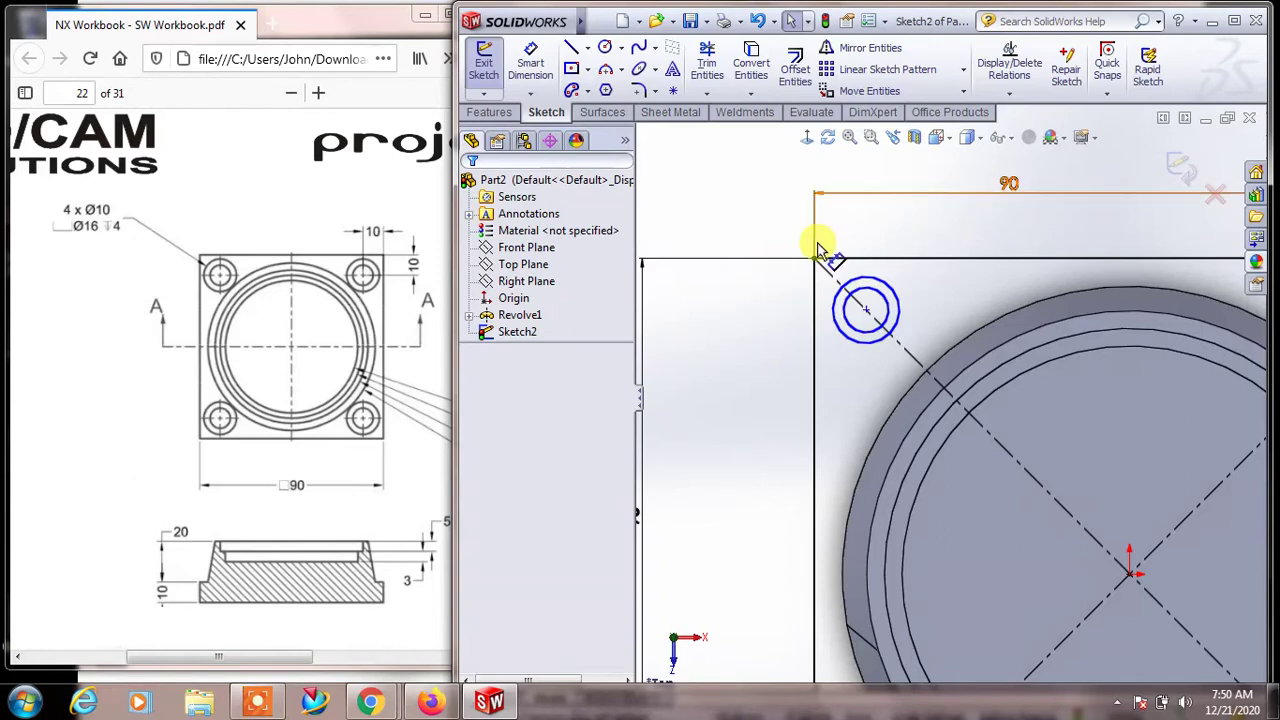
pyautogui.click(530, 62)
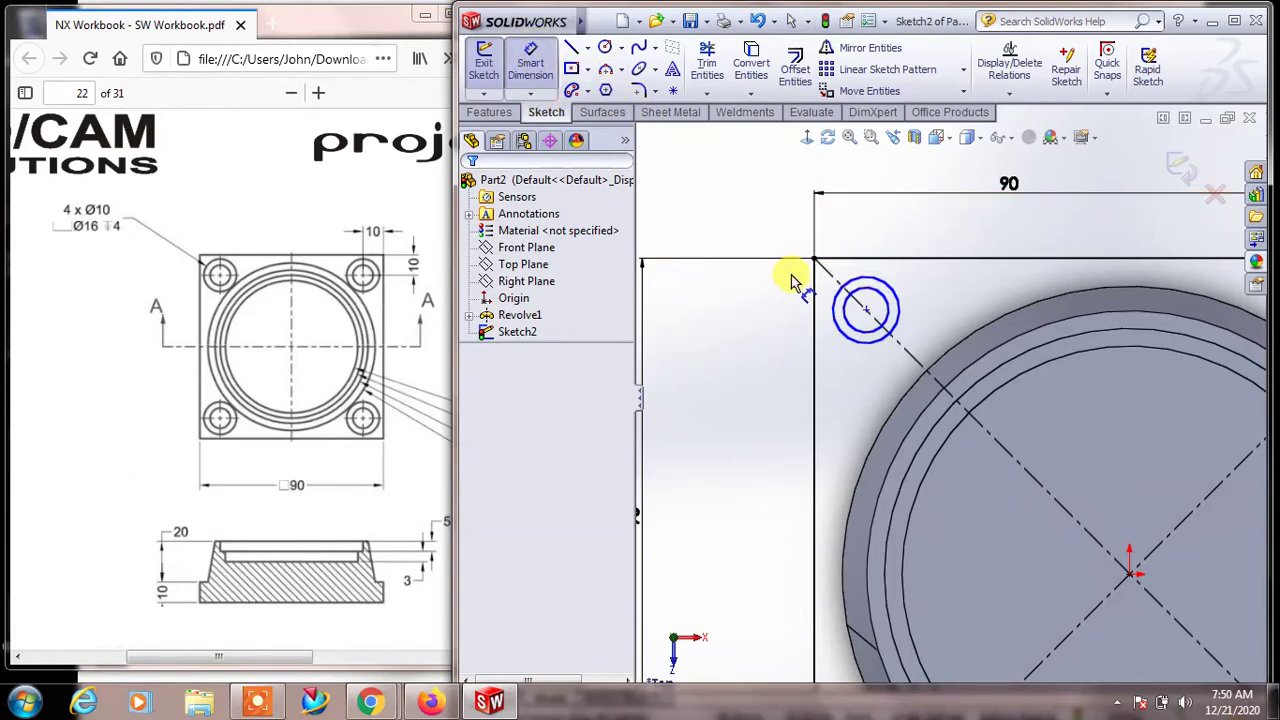
# Give the outer corner circle a 16 mm diameter and the inner one 10 mm
pyautogui.click(870, 287)
pyautogui.click(898, 242)
pyautogui.write('1')
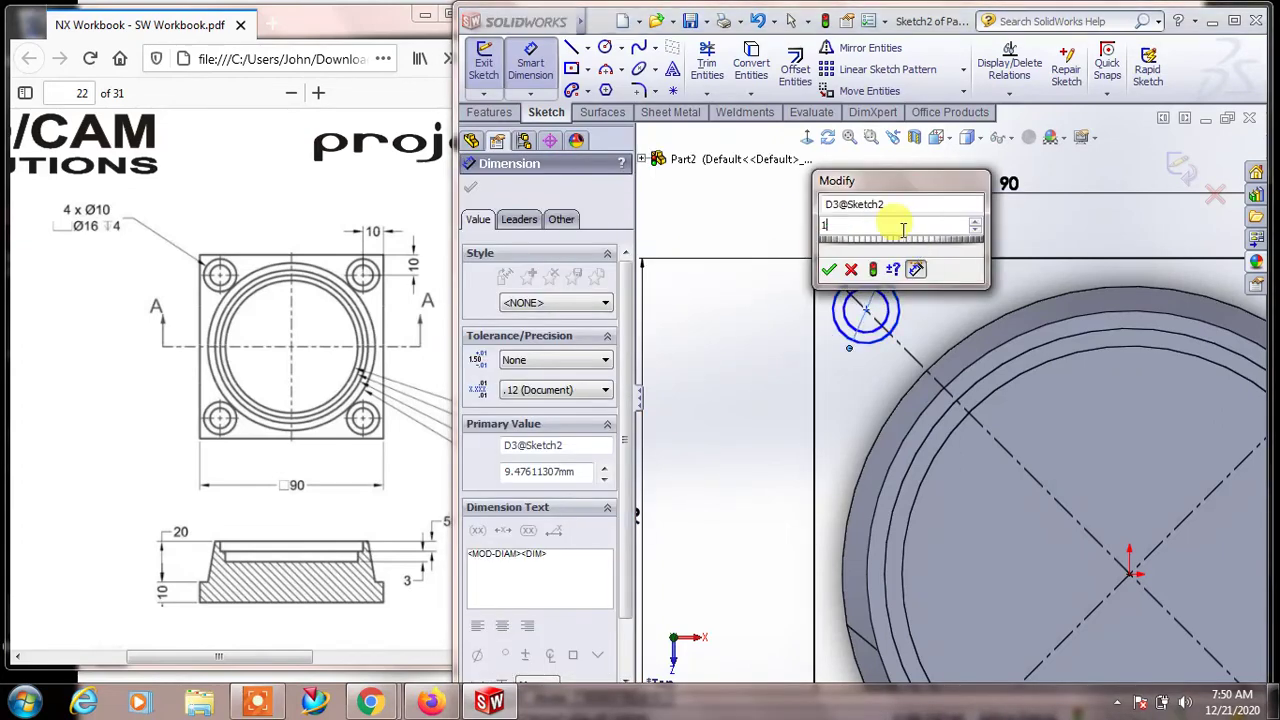
pyautogui.write('6')
pyautogui.press('Return')
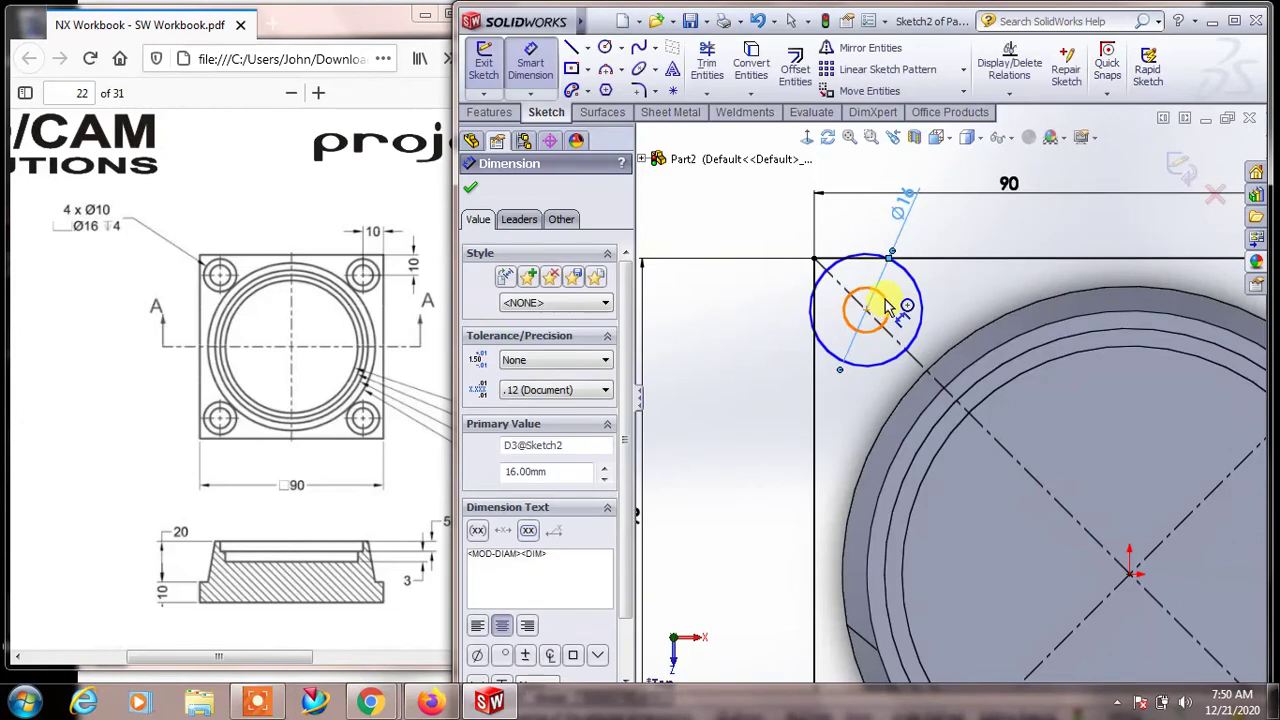
pyautogui.click(888, 308)
pyautogui.click(788, 220)
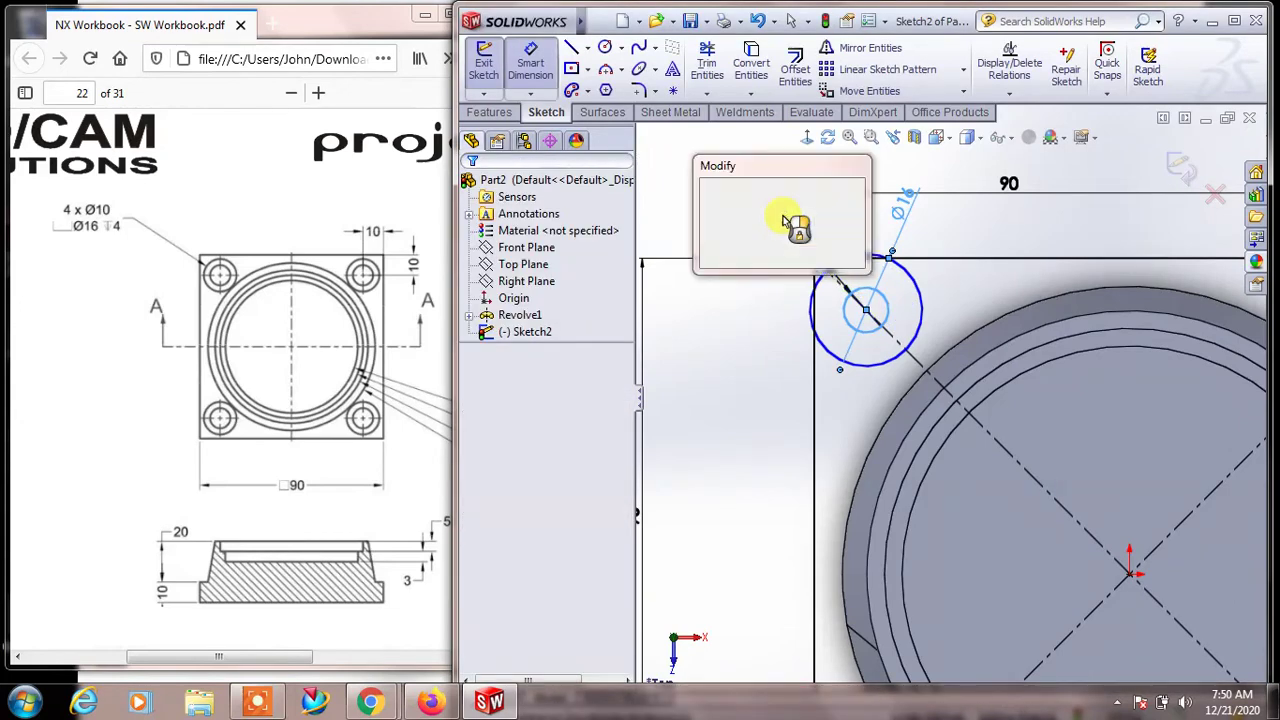
pyautogui.write('10')
pyautogui.press('Return')
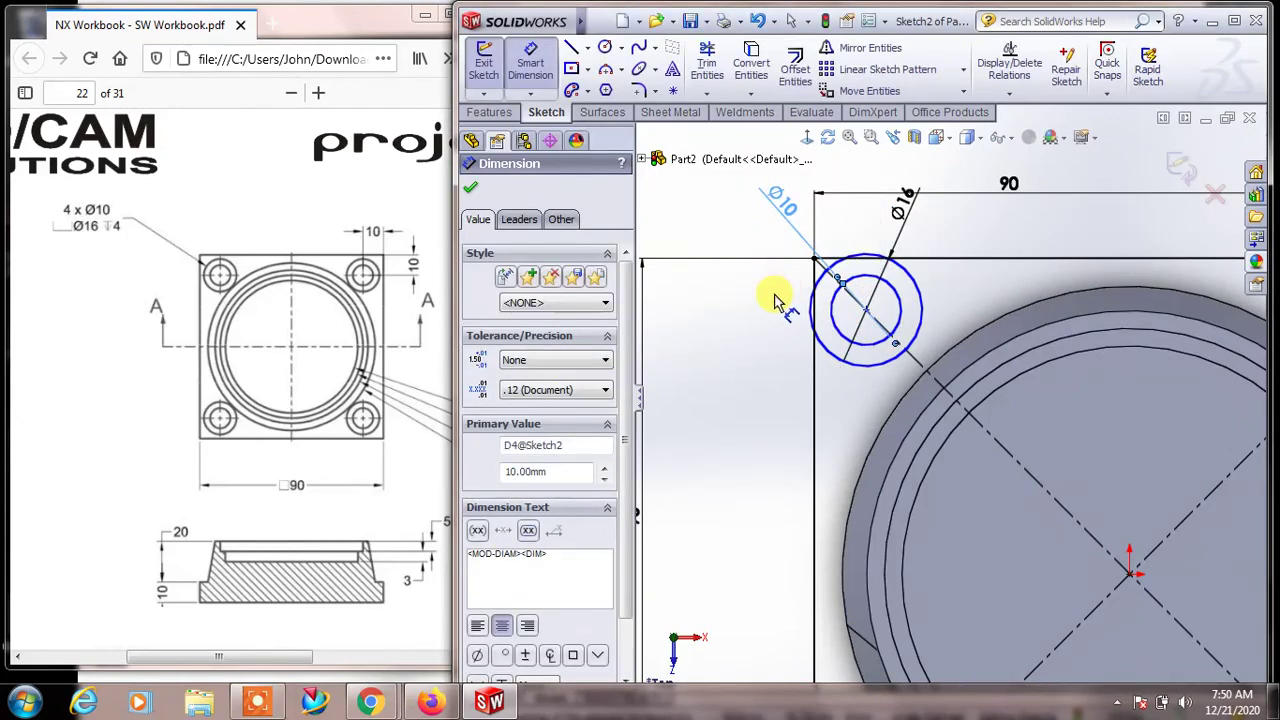
# Place the circles' centre 10 mm below the square's top edge, dismissing the redundant-dimension prompt
pyautogui.click(929, 258)
pyautogui.click(866, 316)
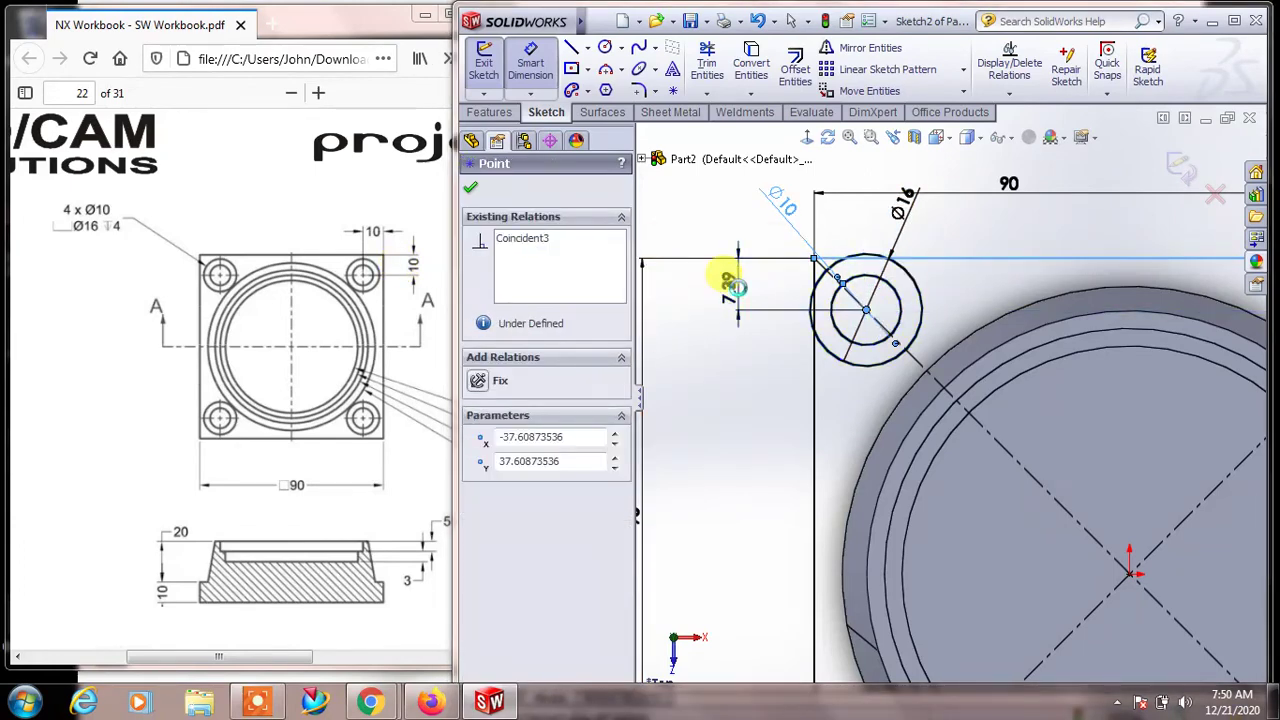
pyautogui.click(735, 288)
pyautogui.write('10')
pyautogui.press('Return')
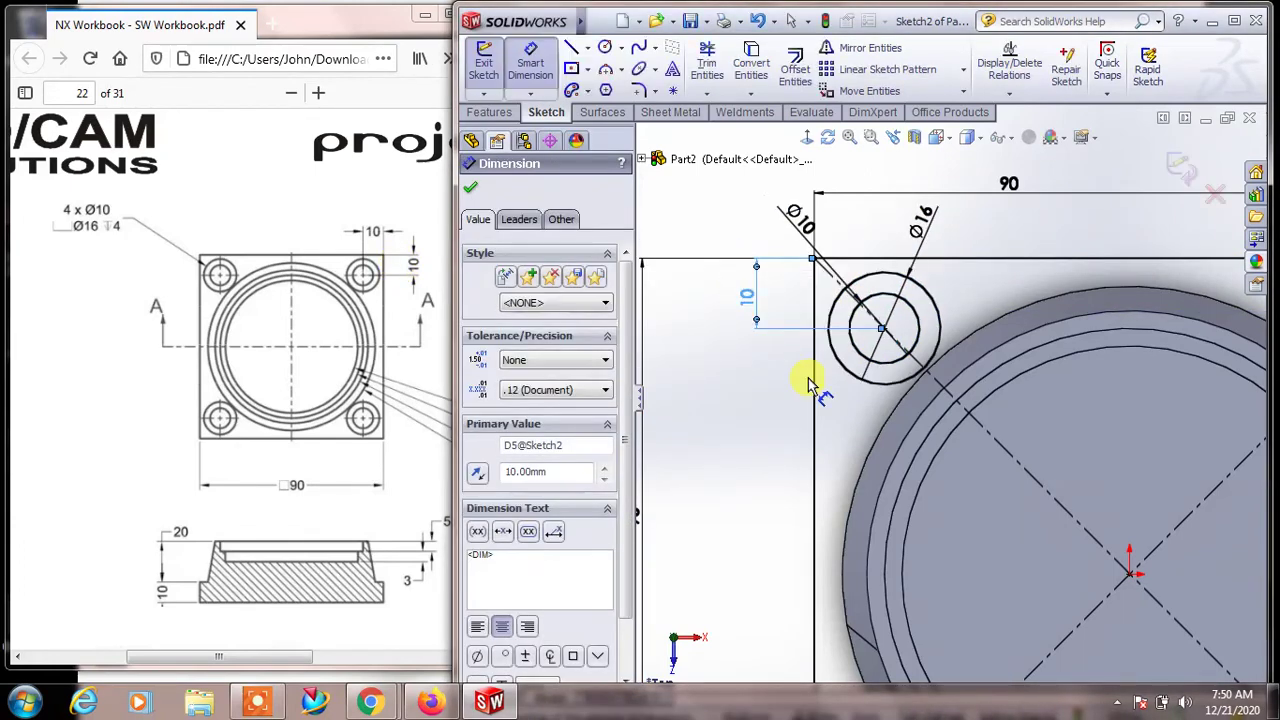
pyautogui.click(866, 342)
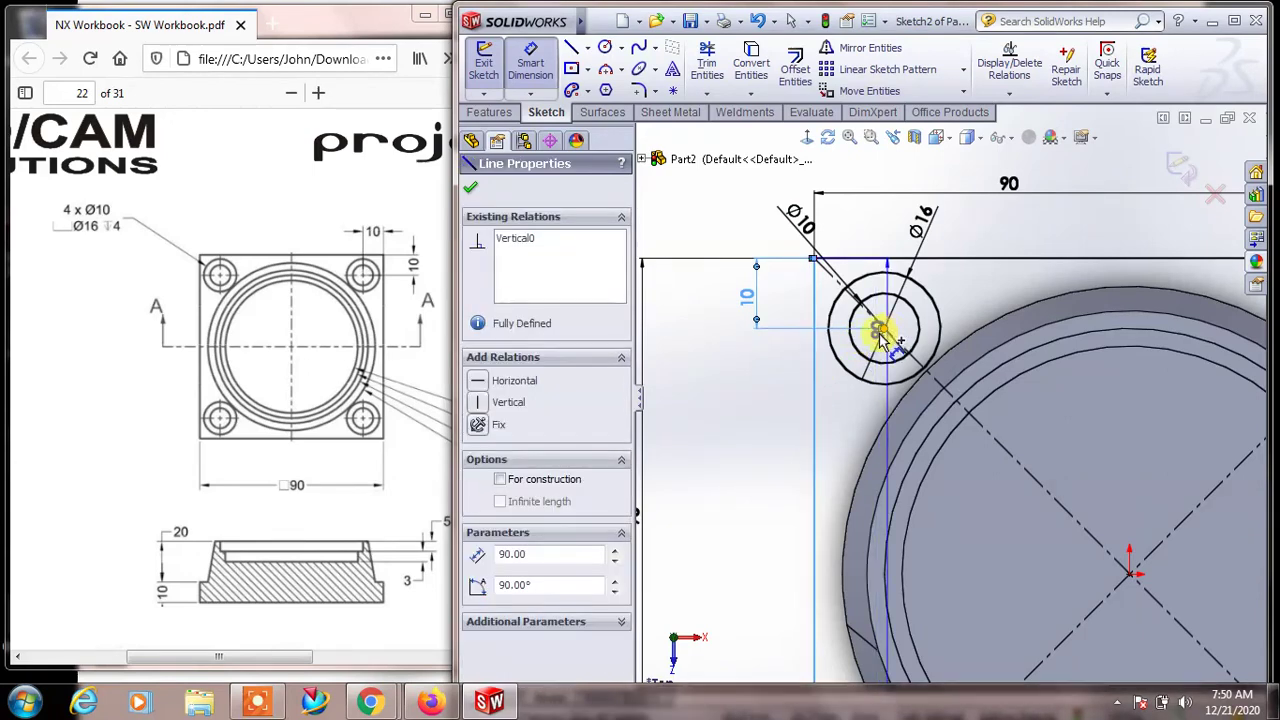
pyautogui.click(882, 329)
pyautogui.click(797, 370)
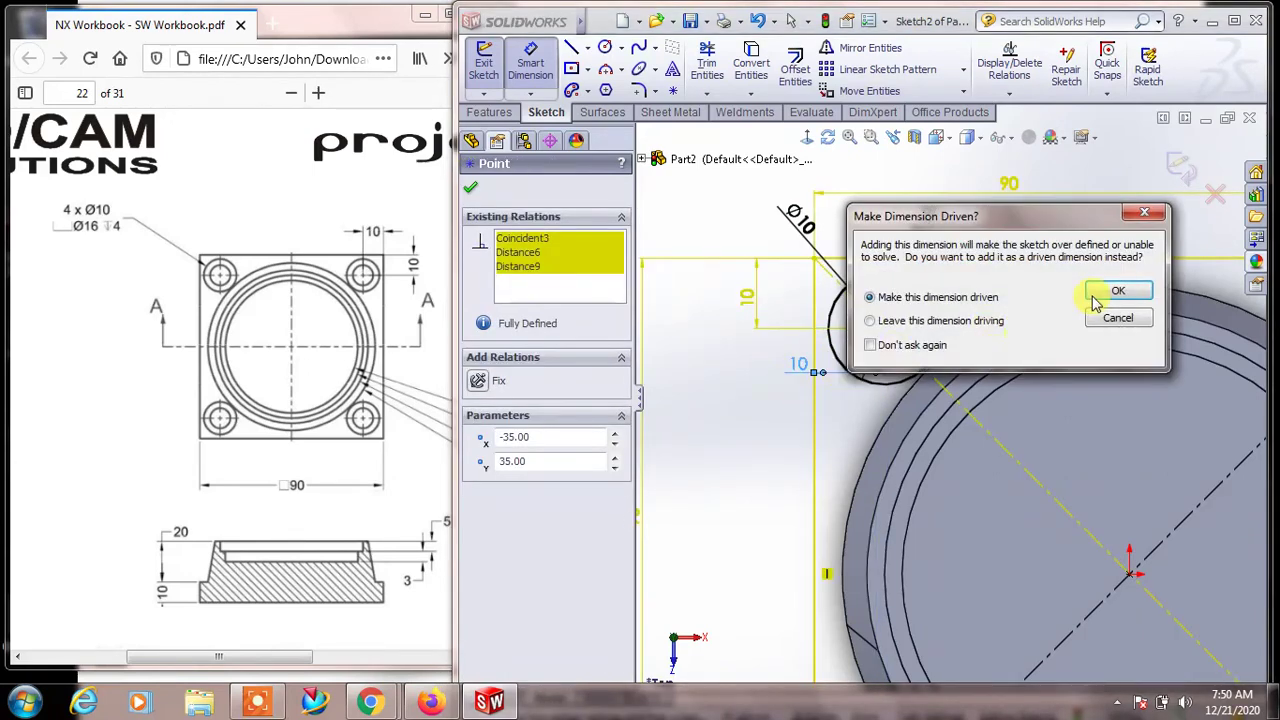
pyautogui.click(1118, 318)
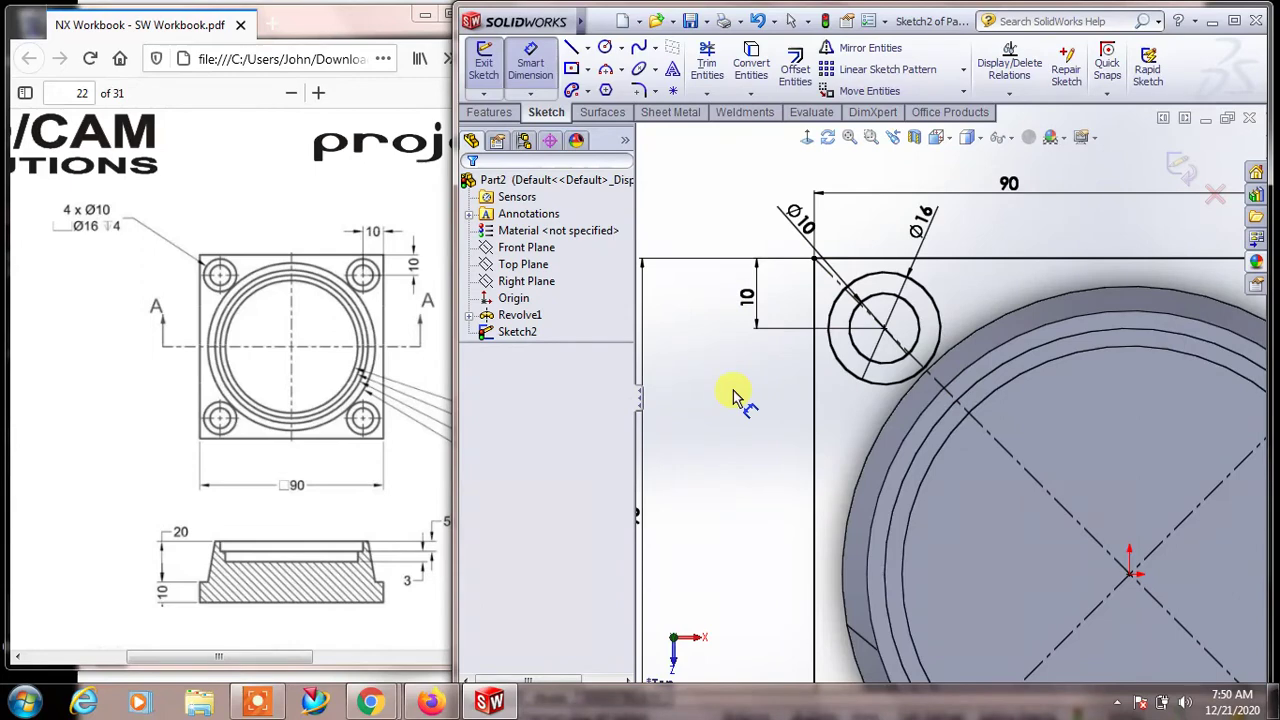
pyautogui.press('Escape')
pyautogui.press('f')
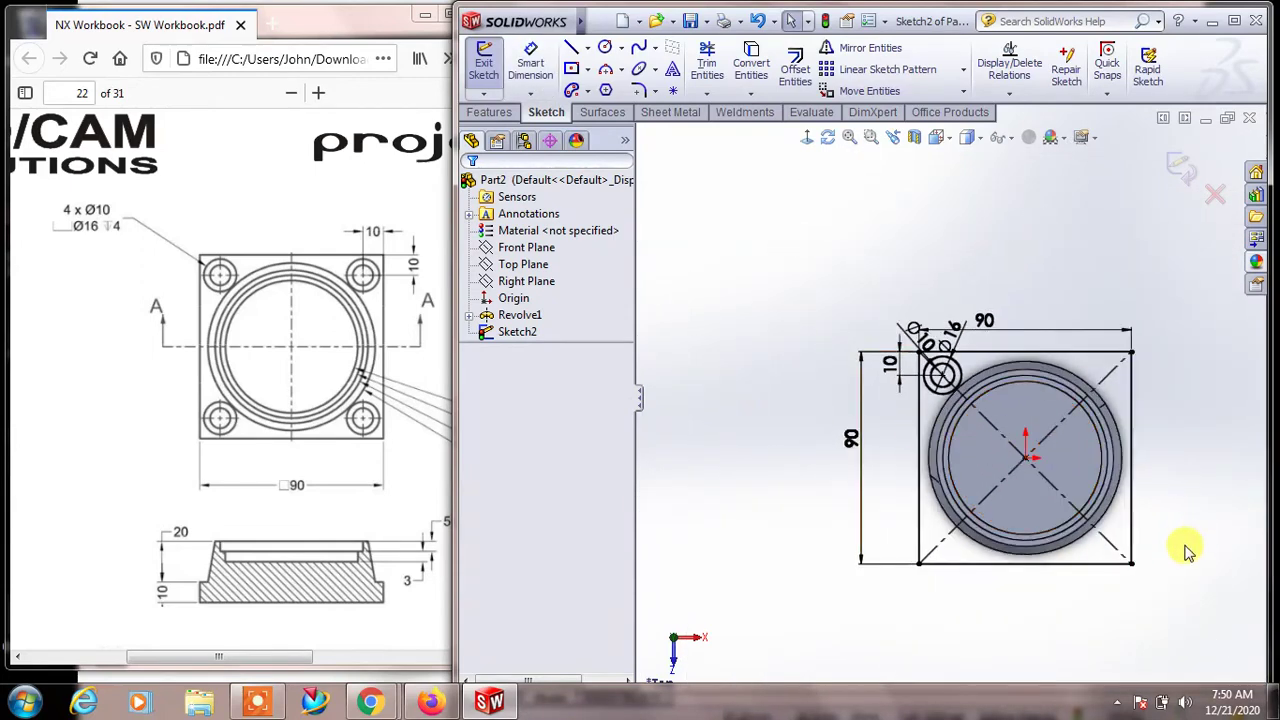
# Draw two centerlines from the origin: one to the square's right edge, one to the top-edge midpoint
pyautogui.press('f')
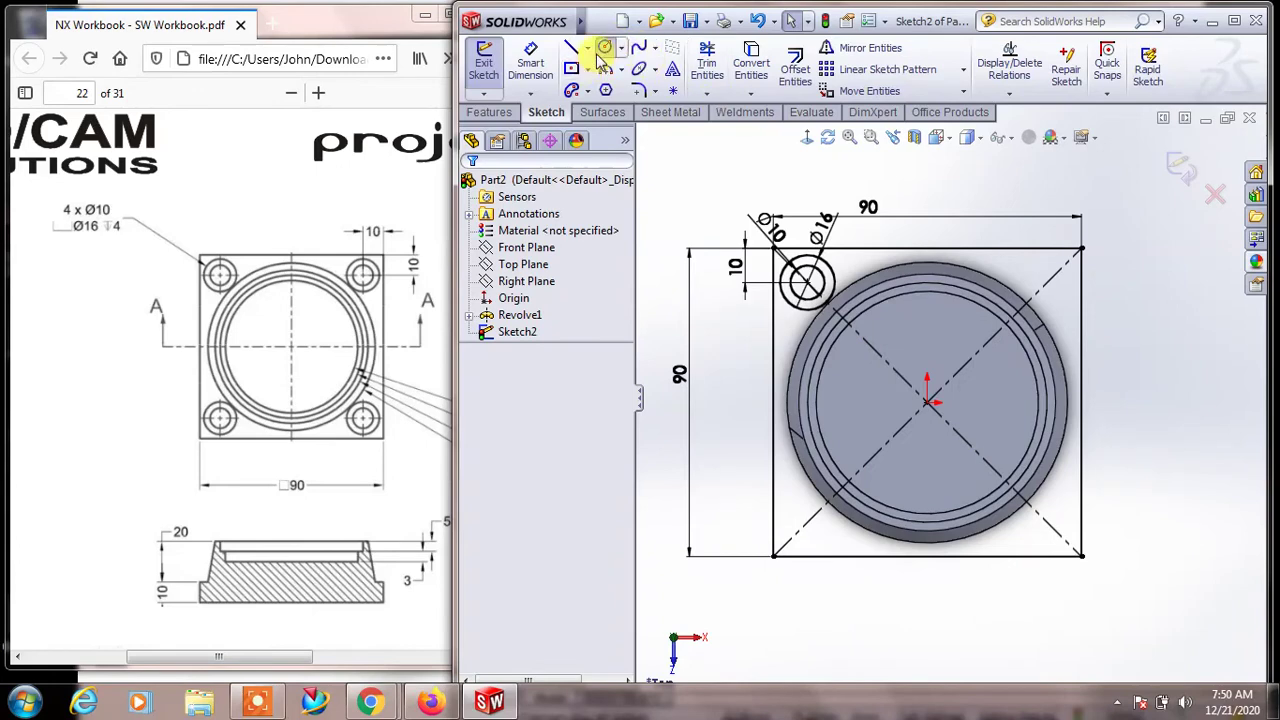
pyautogui.click(600, 50)
pyautogui.click(587, 48)
pyautogui.click(600, 86)
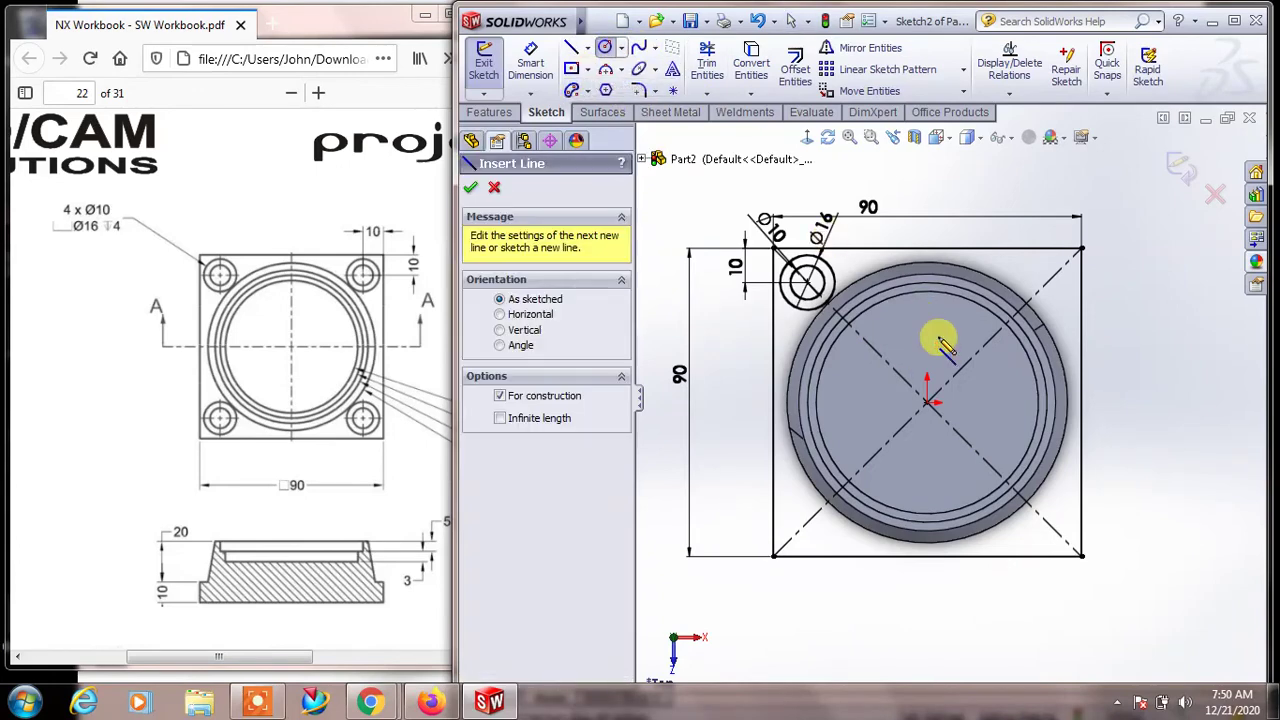
pyautogui.click(930, 402)
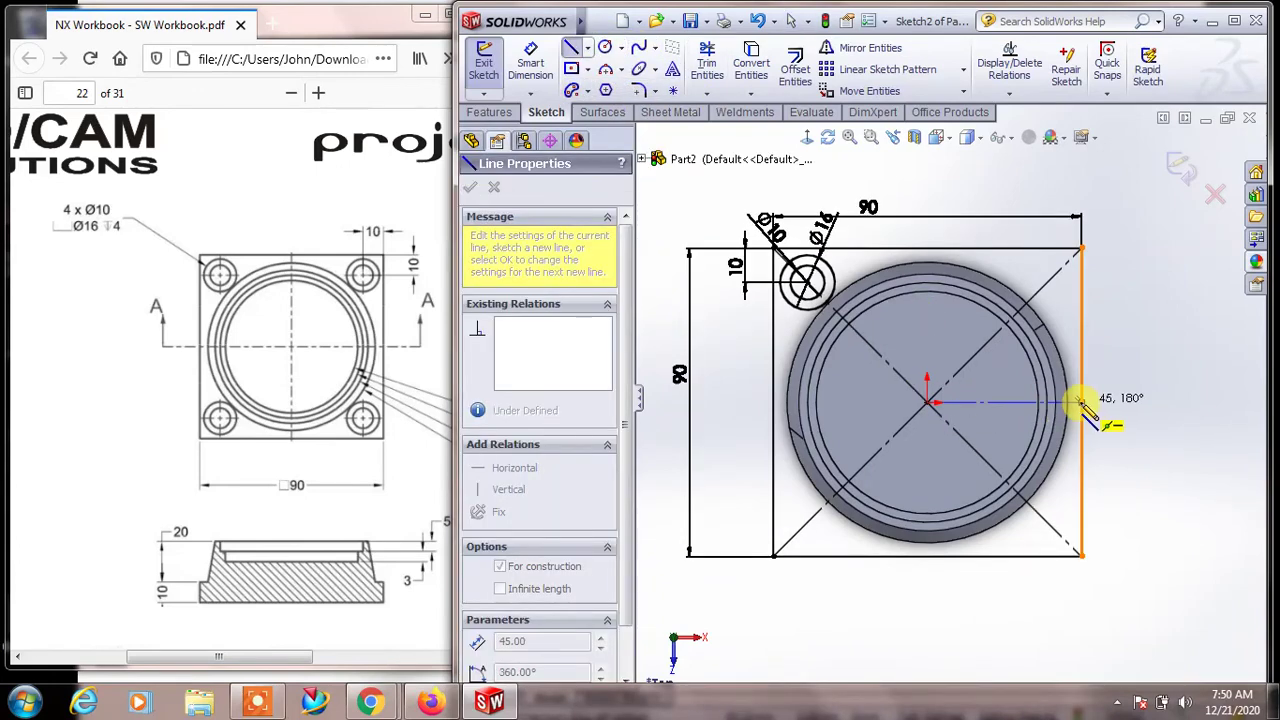
pyautogui.click(1082, 402)
pyautogui.press('Escape')
pyautogui.press('Escape')
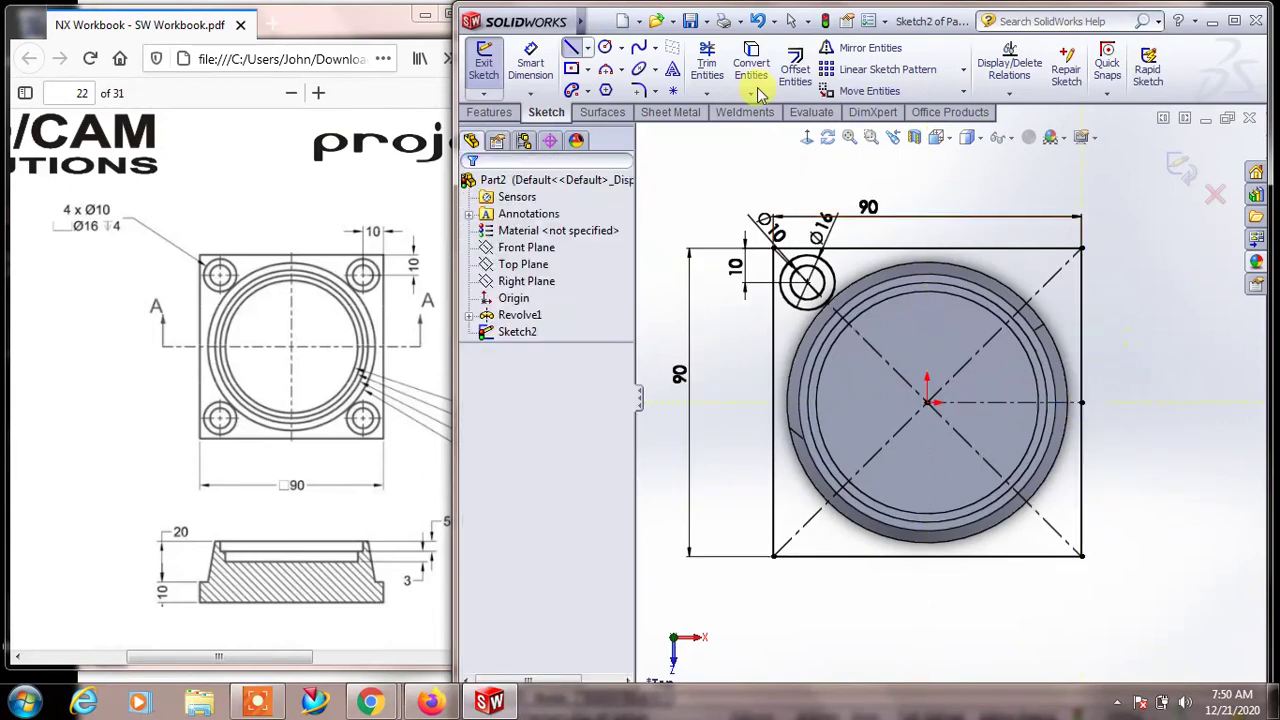
pyautogui.click(587, 50)
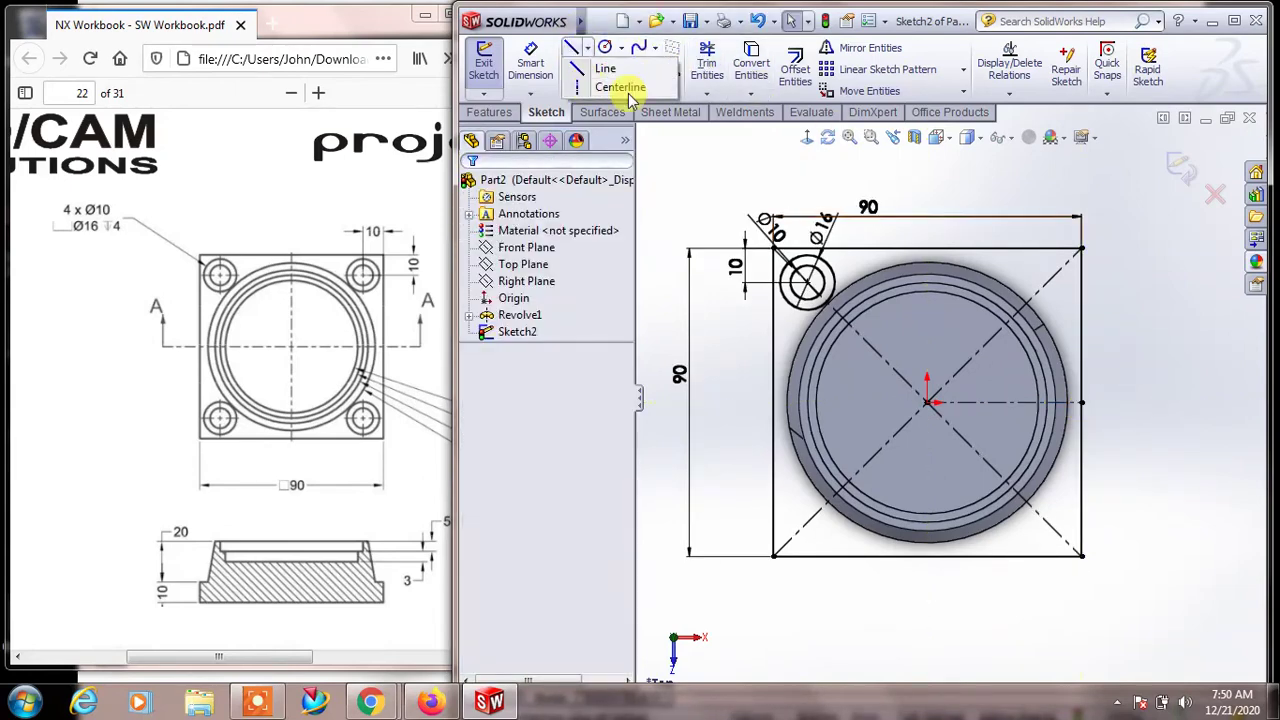
pyautogui.click(610, 86)
pyautogui.click(930, 402)
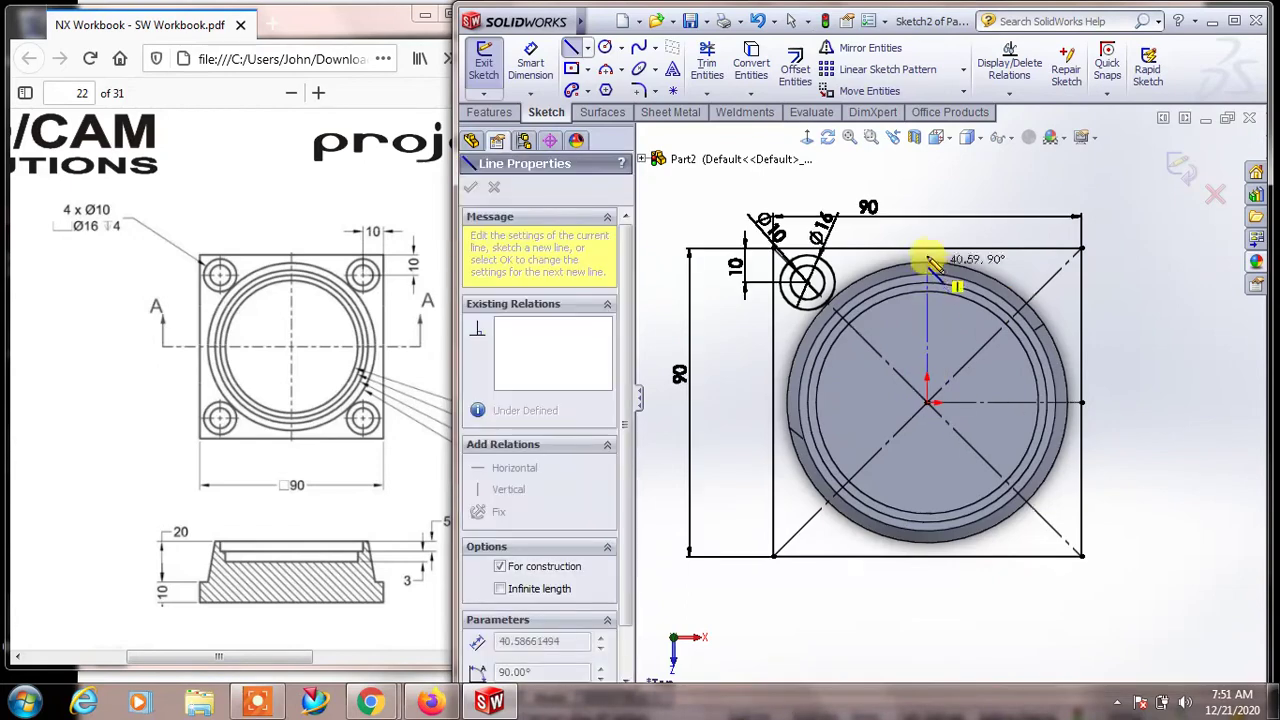
pyautogui.click(928, 247)
pyautogui.press('Escape')
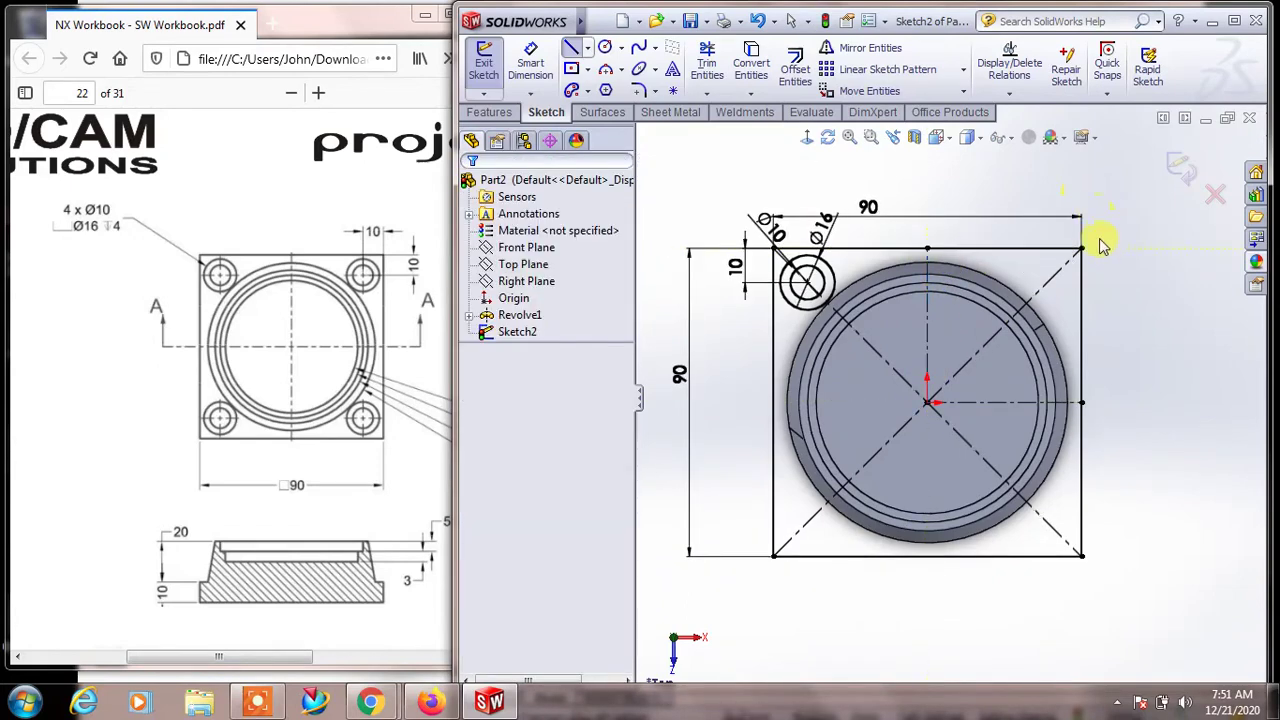
# Mirror the two top-left corner circles across the vertical centerline to the top-right corner
pyautogui.click(866, 50)
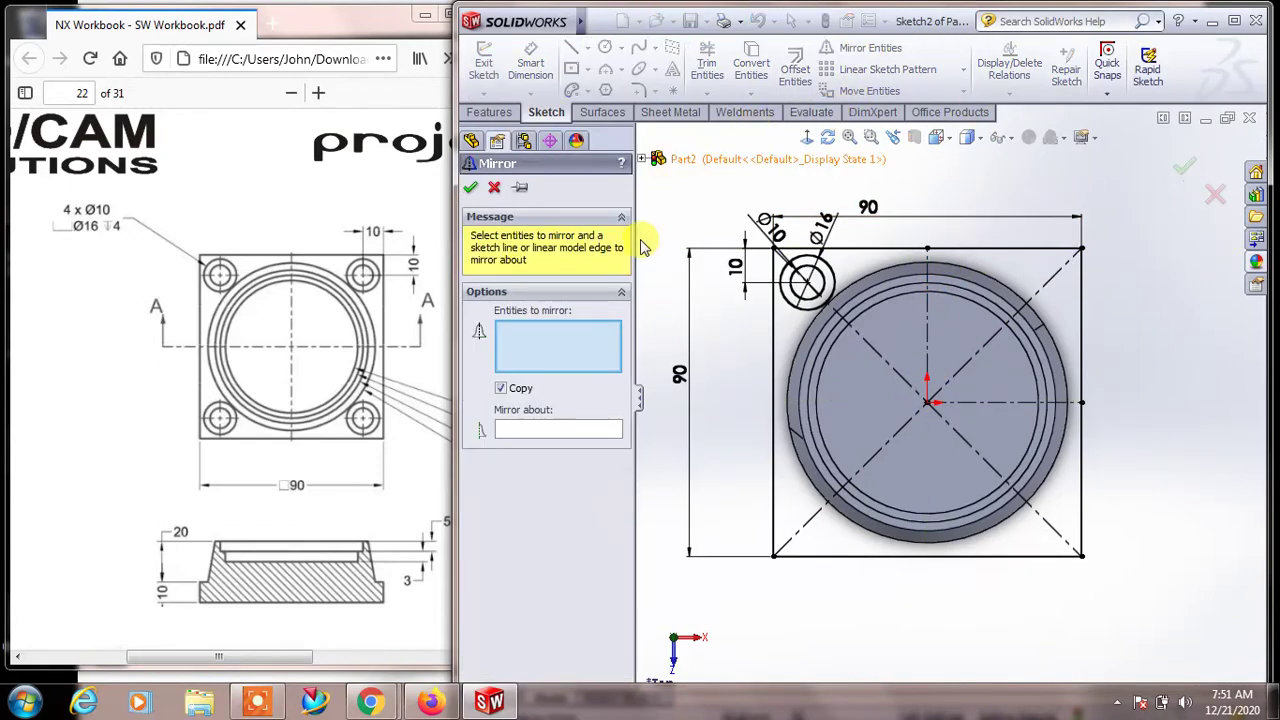
pyautogui.click(792, 302)
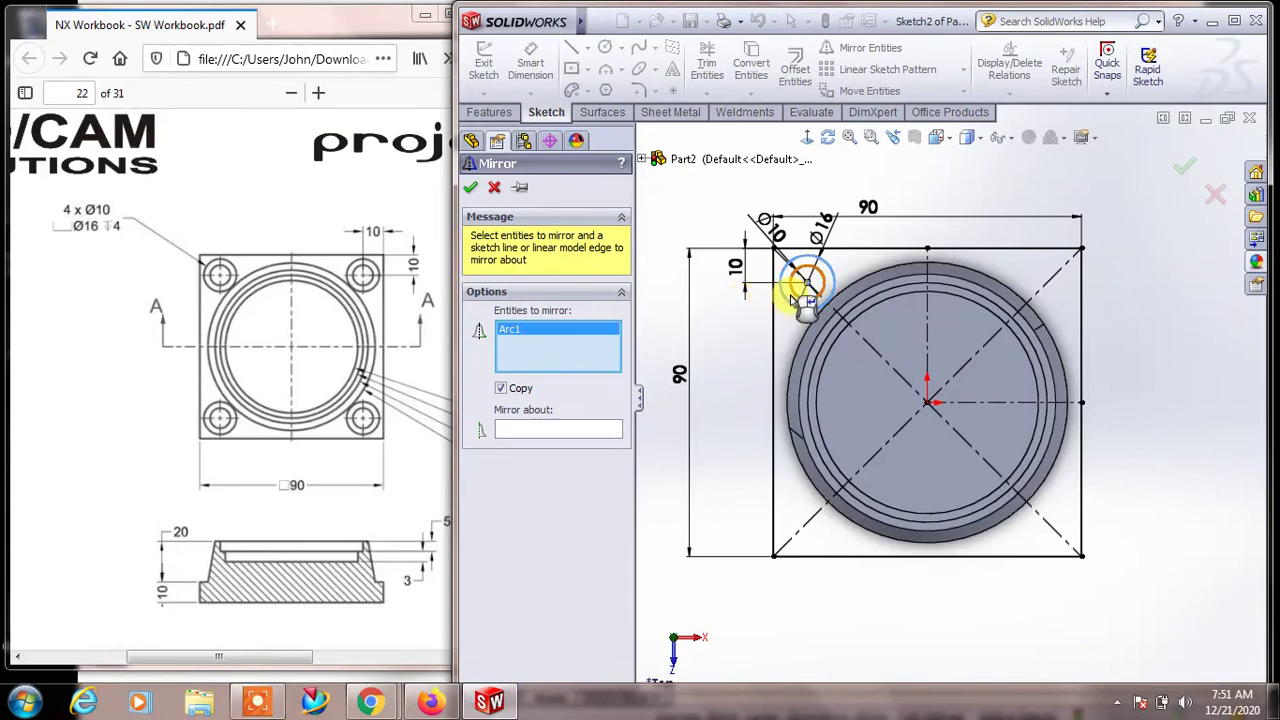
pyautogui.click(808, 276)
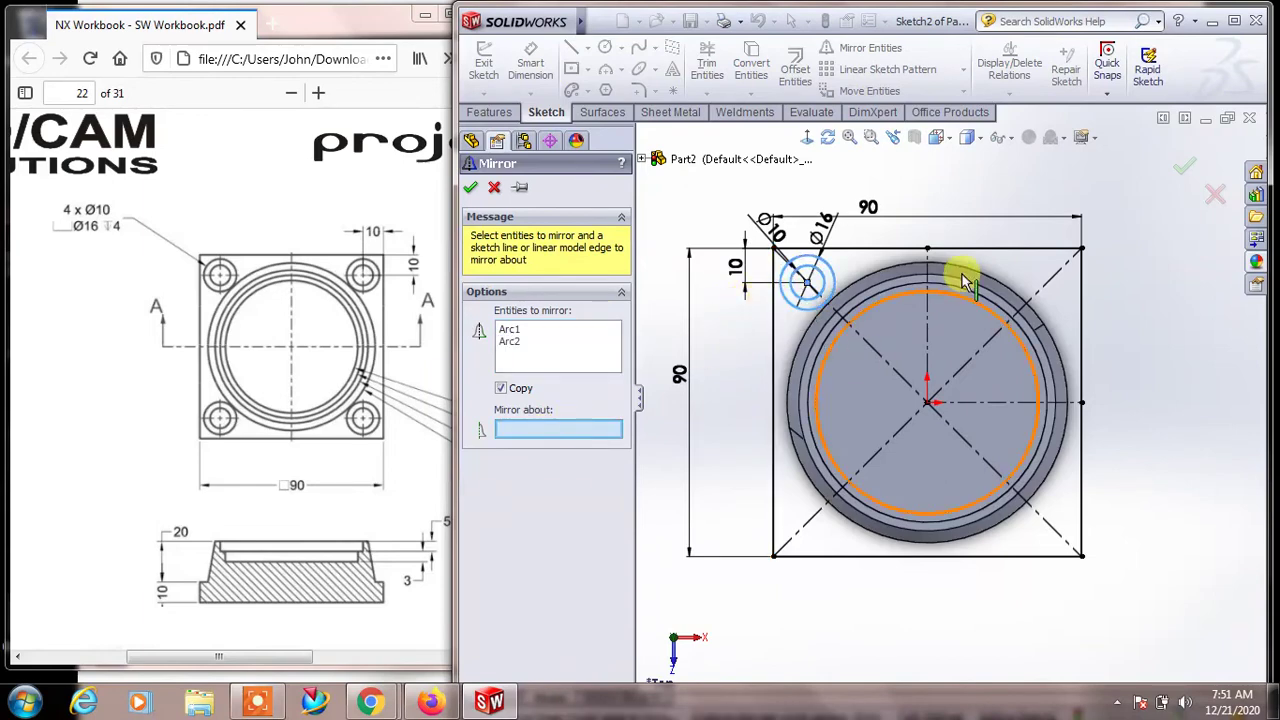
pyautogui.click(930, 300)
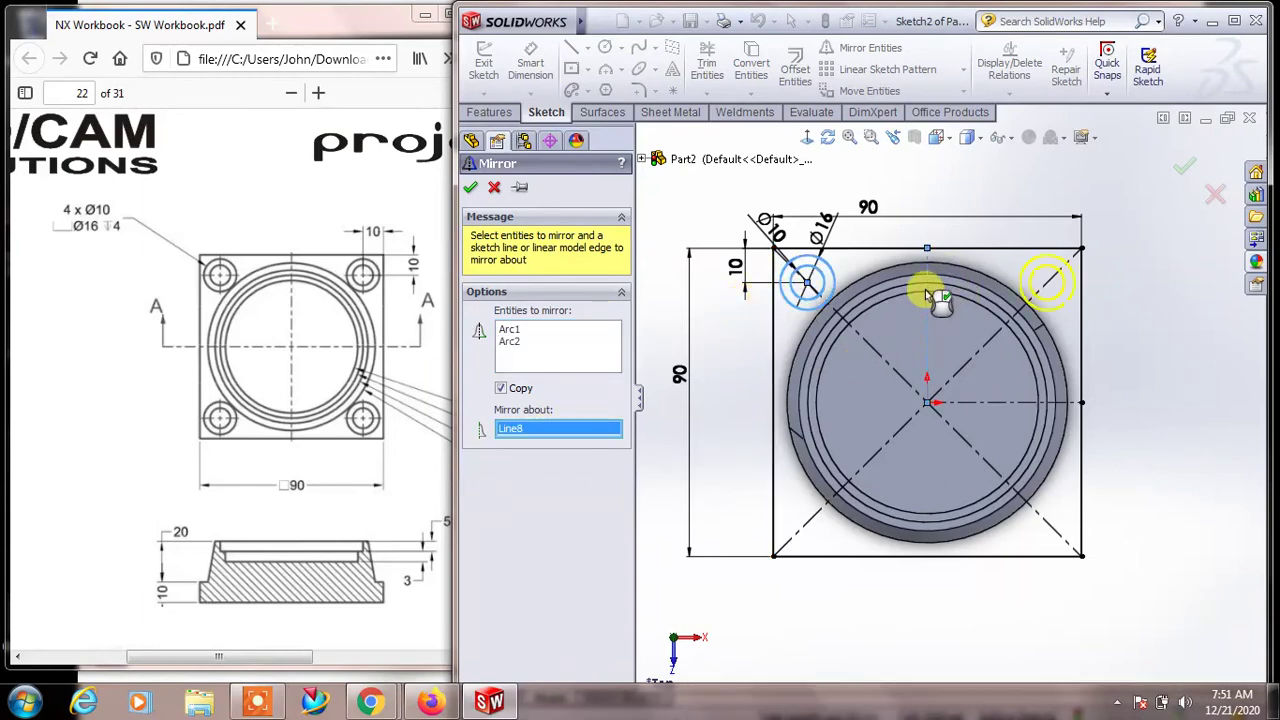
pyautogui.click(474, 189)
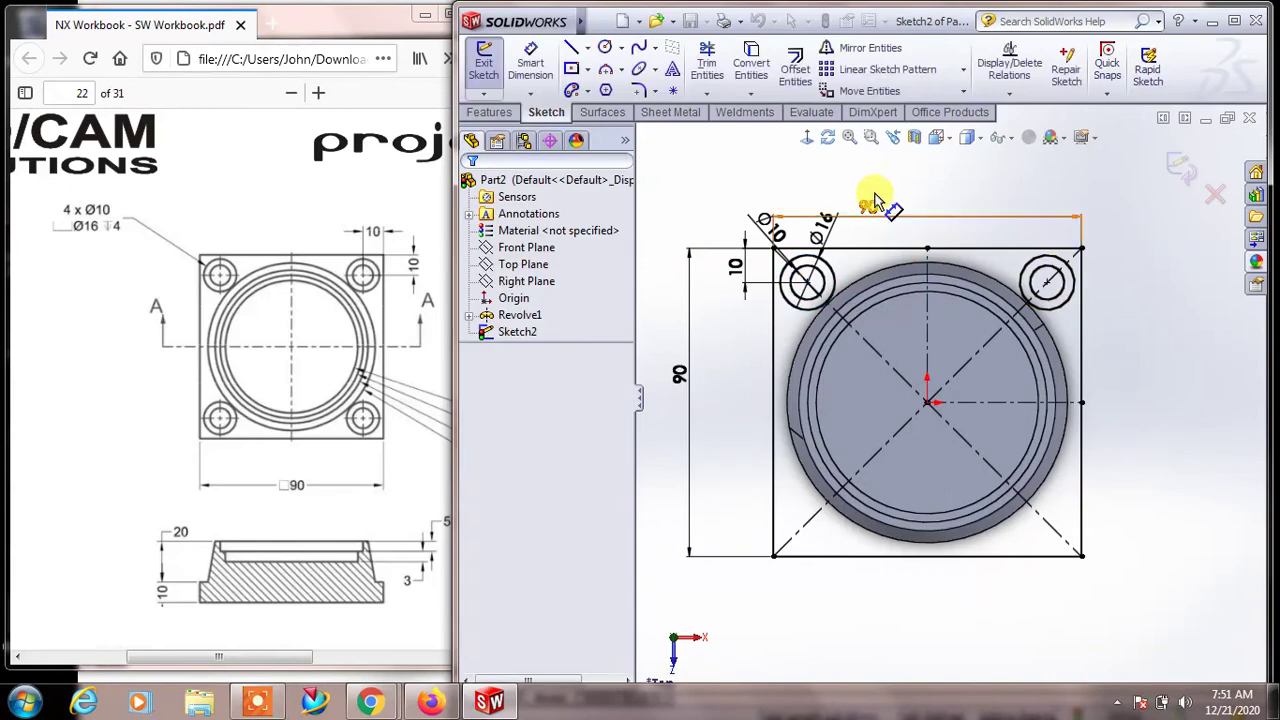
# Cancel a second mirror, undo the mirrored top-right circles, and close Sketch2 in isometric view
pyautogui.click(895, 50)
pyautogui.click(810, 275)
pyautogui.click(814, 280)
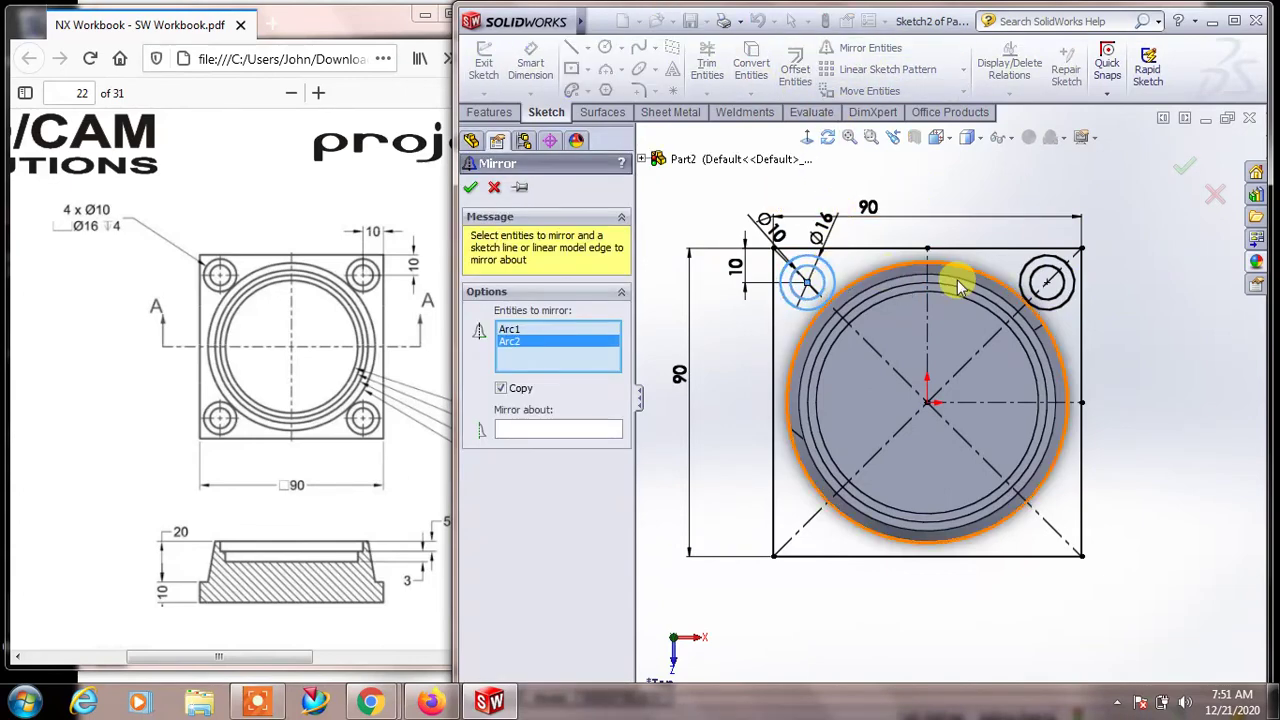
pyautogui.click(1045, 284)
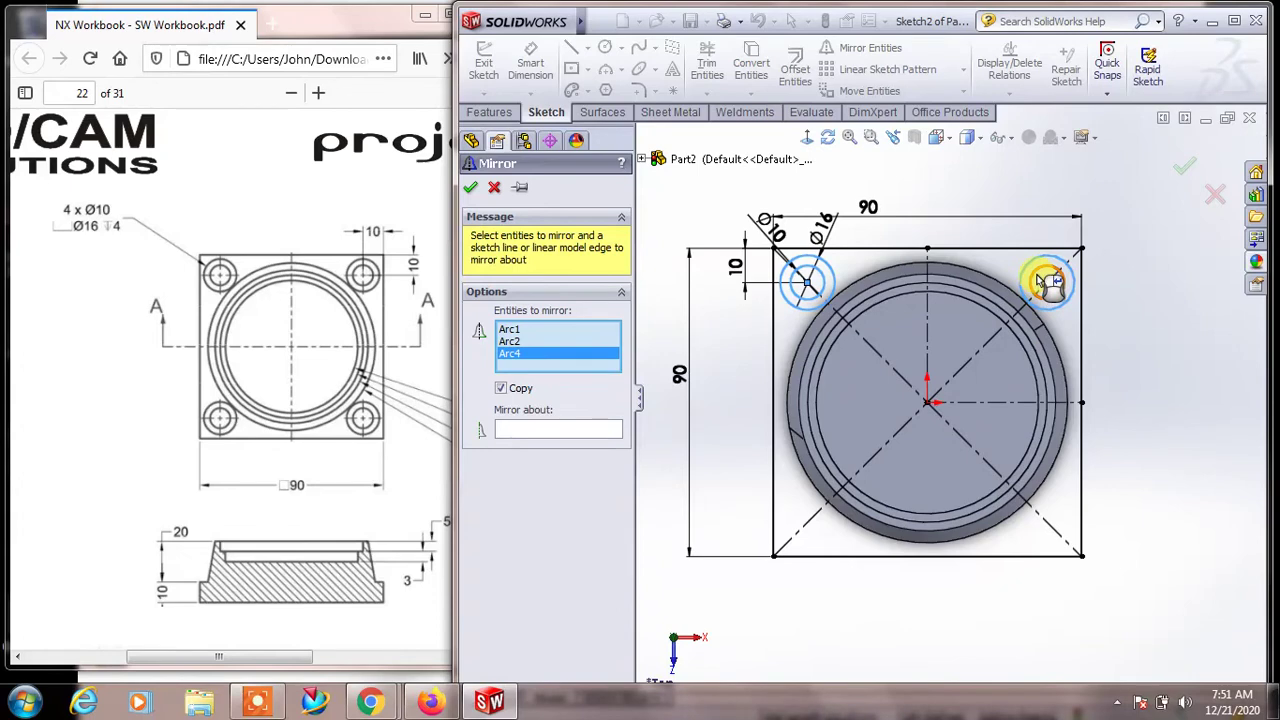
pyautogui.click(1022, 283)
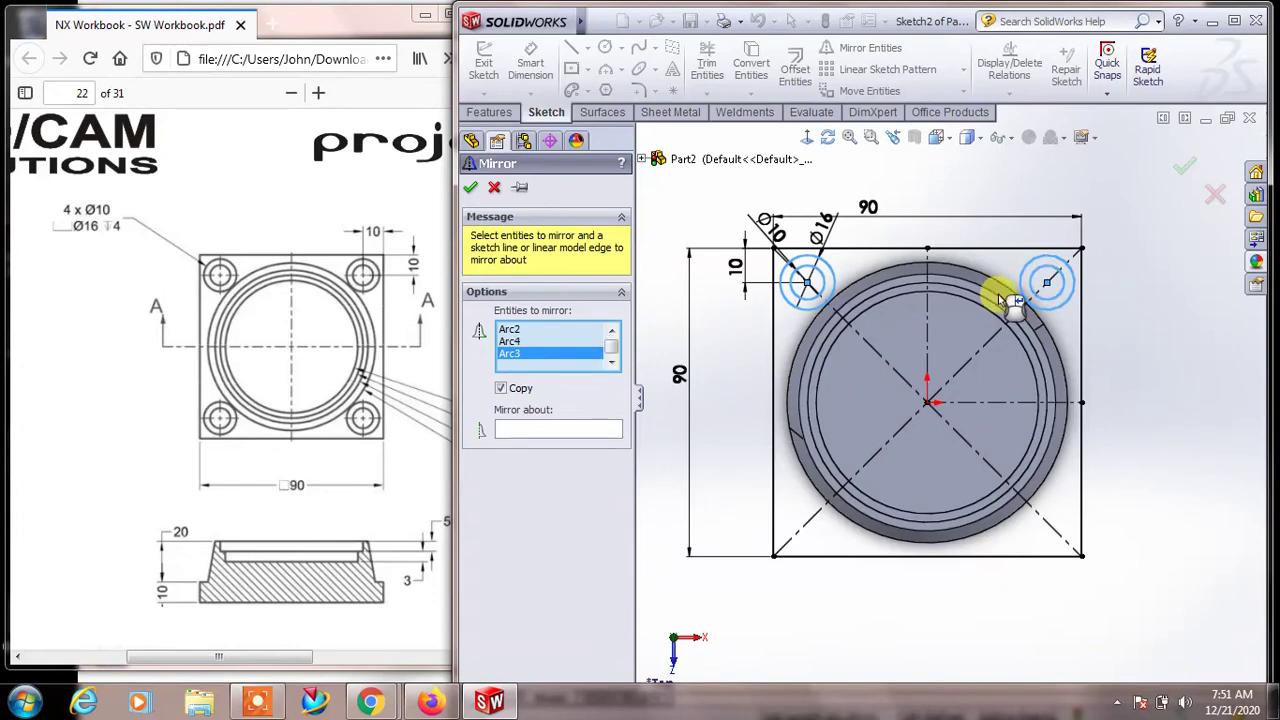
pyautogui.click(496, 188)
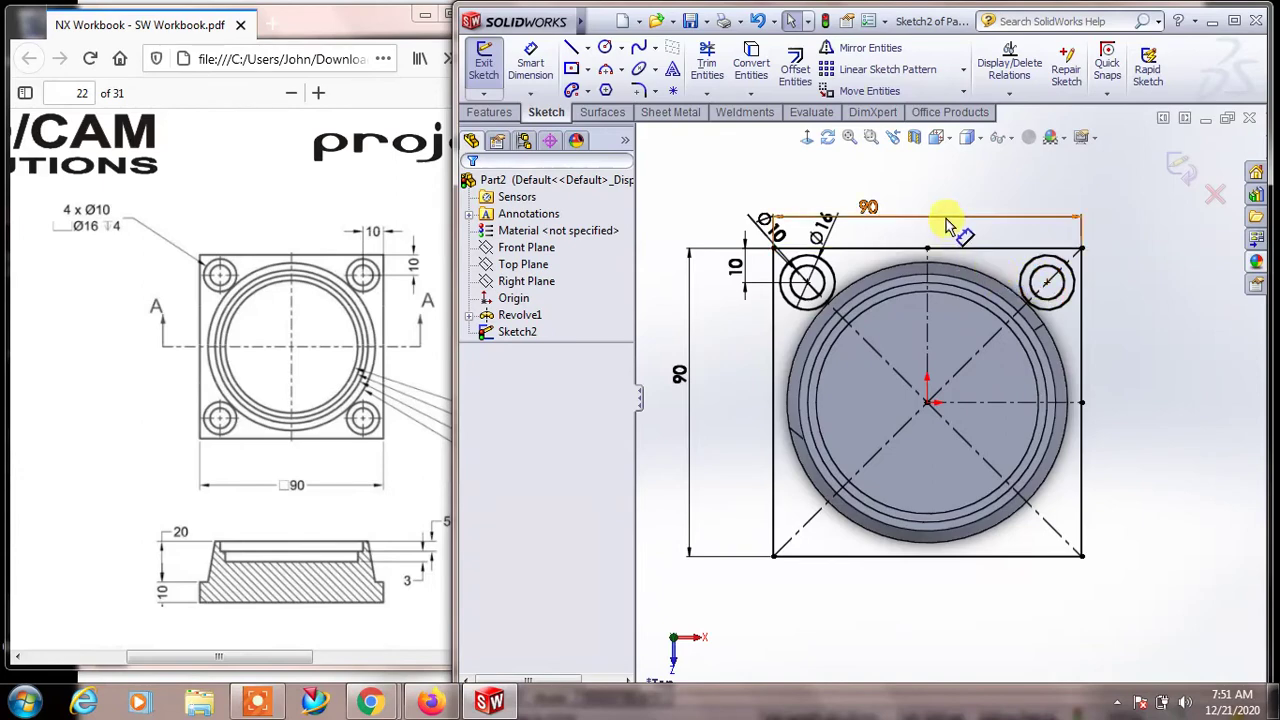
pyautogui.hotkey('ctrl', 'z')
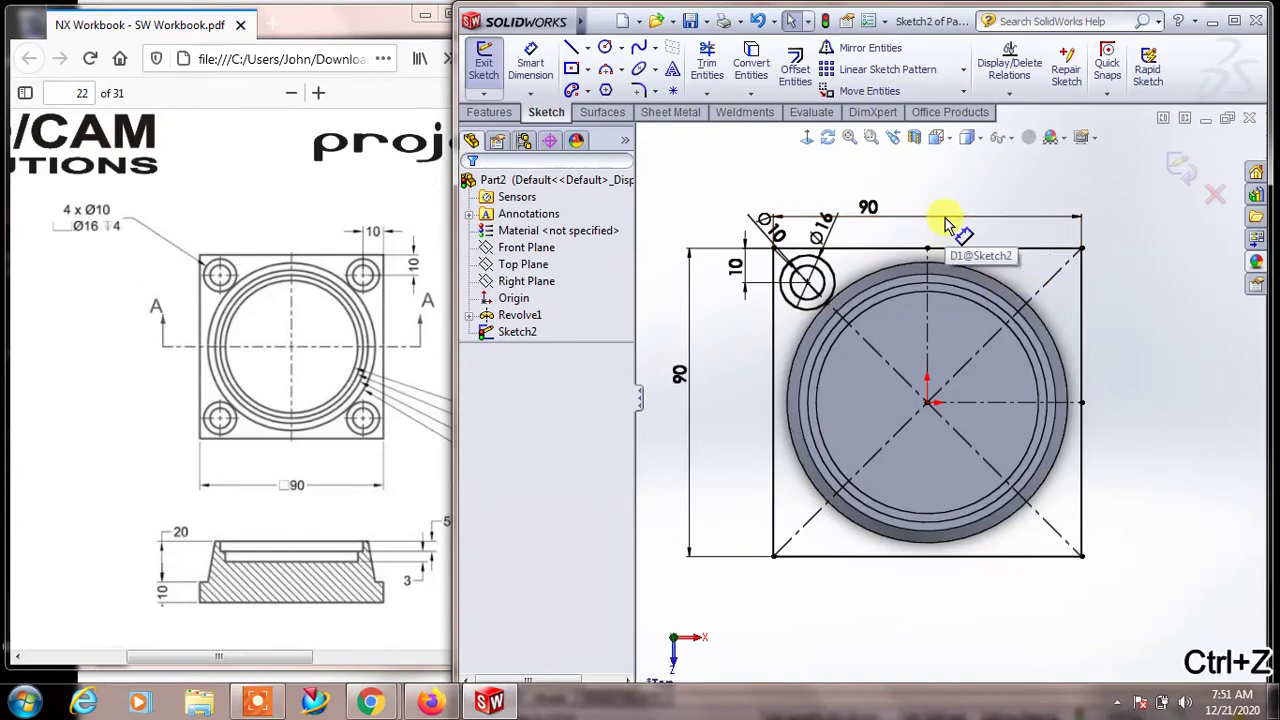
pyautogui.click(1180, 170)
pyautogui.hotkey('ctrl', '7')
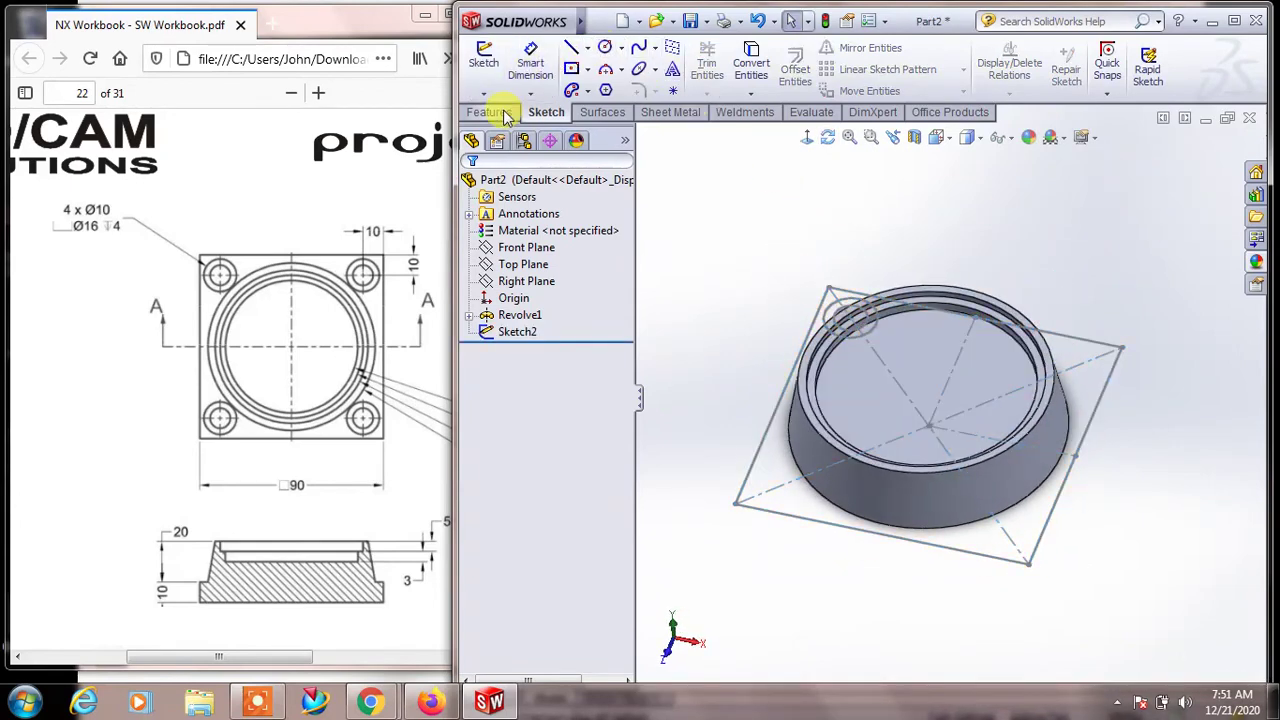
# Extrude Sketch2's square Blind 10 mm, merged, as the base plate beneath the ring
pyautogui.click(489, 112)
pyautogui.click(491, 68)
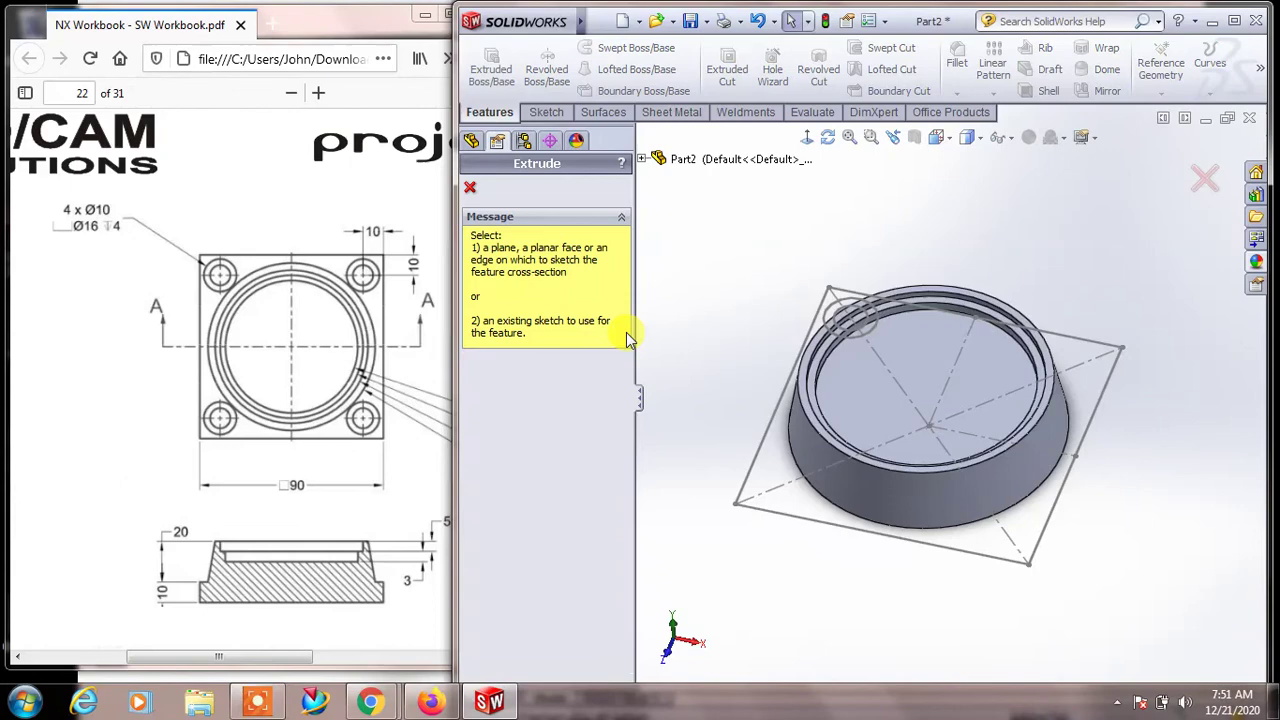
pyautogui.click(771, 512)
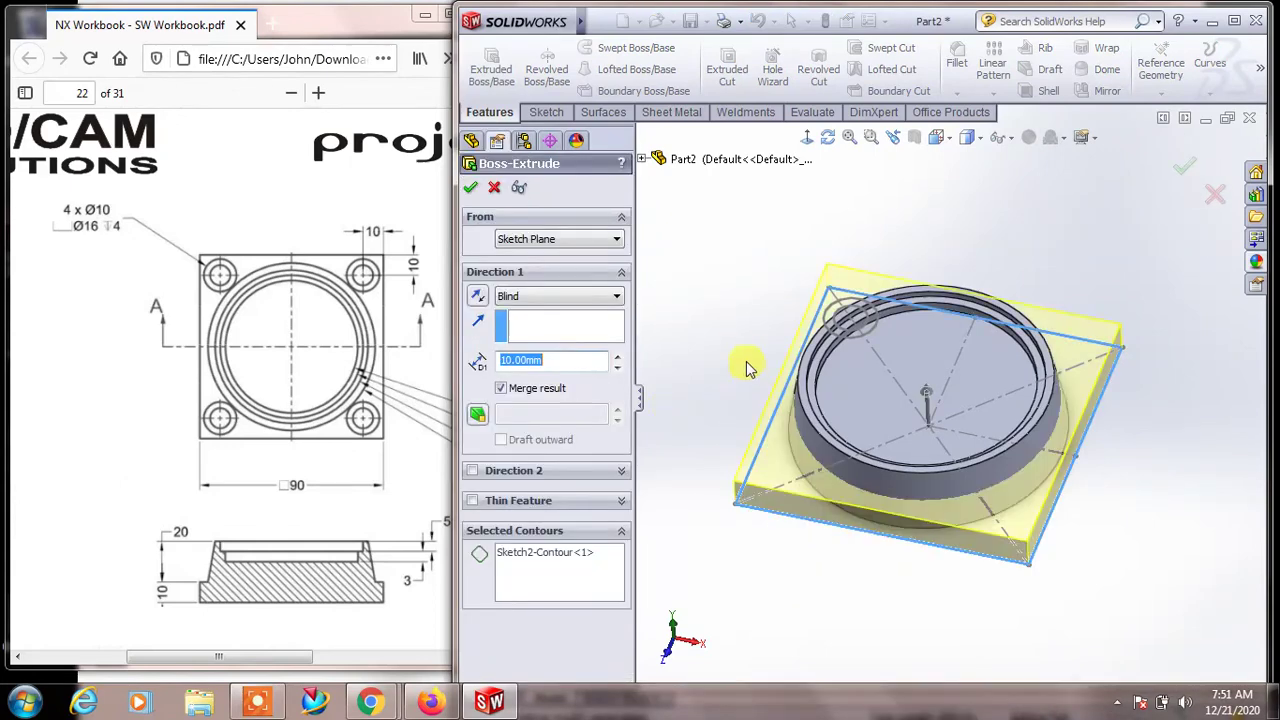
pyautogui.click(808, 136)
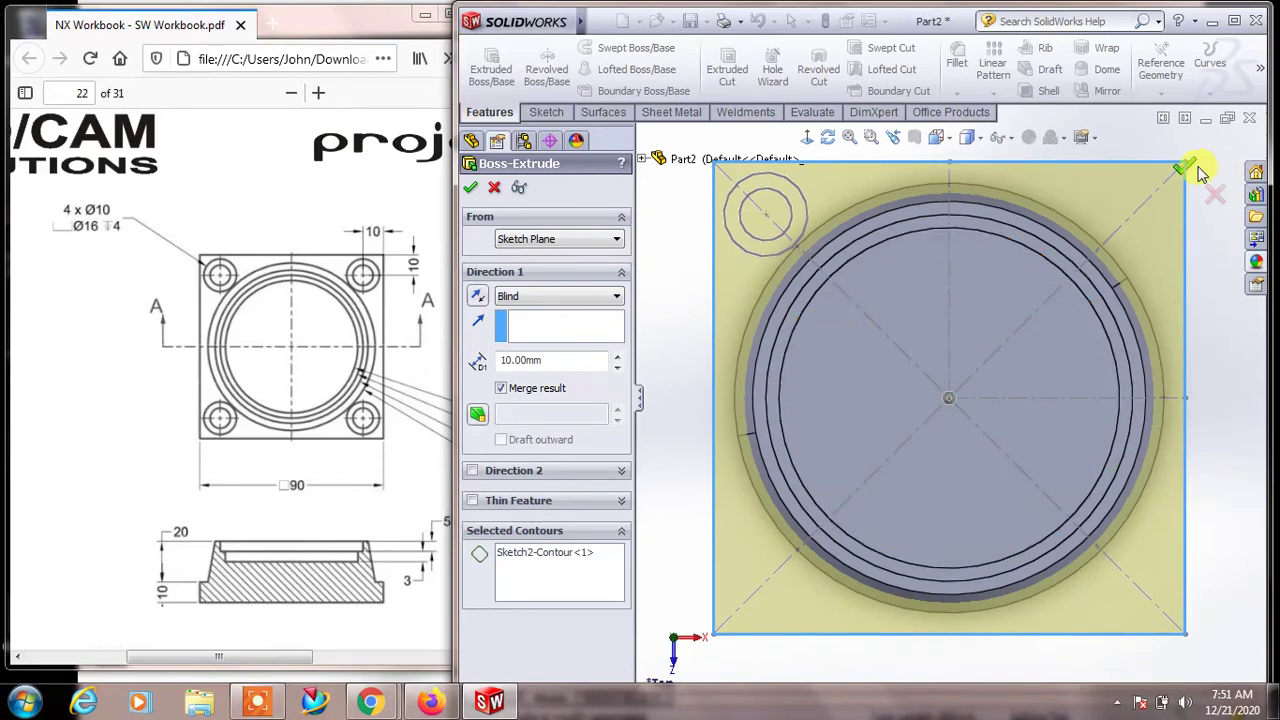
pyautogui.hotkey('ctrl', '7')
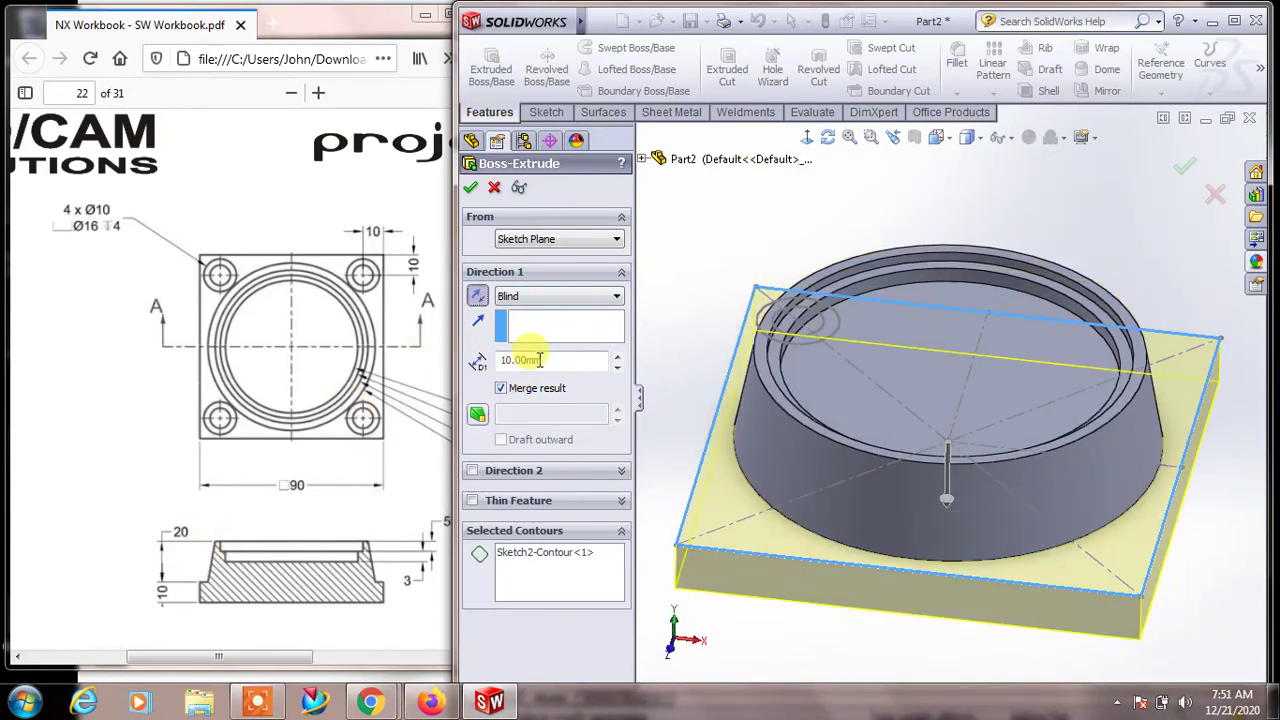
pyautogui.click(474, 190)
pyautogui.moveTo(723, 237)
pyautogui.mouseDown(button='middle')
pyautogui.moveTo(785, 175)
pyautogui.moveTo(743, 246)
pyautogui.mouseUp(button='middle')
pyautogui.click(710, 270)
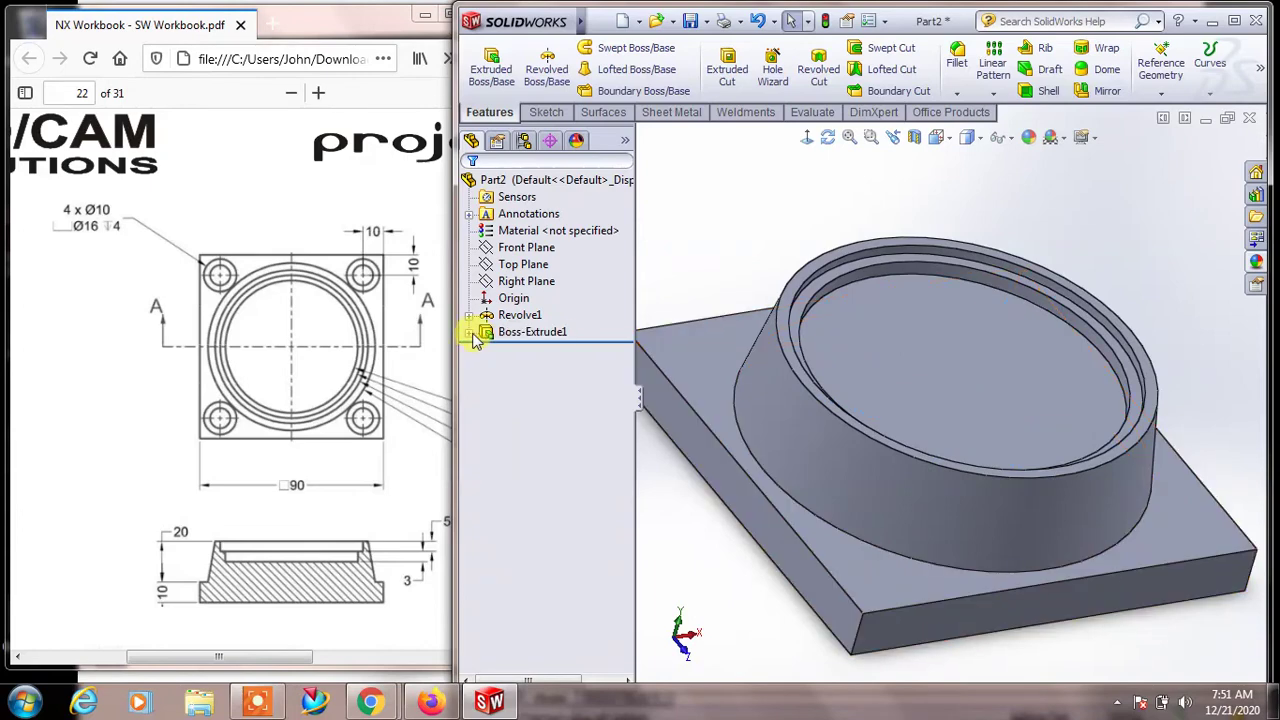
# Show Sketch2 and cut the small top-left corner circle region 10 mm deep into the base plate
pyautogui.click(470, 332)
pyautogui.click(512, 348)
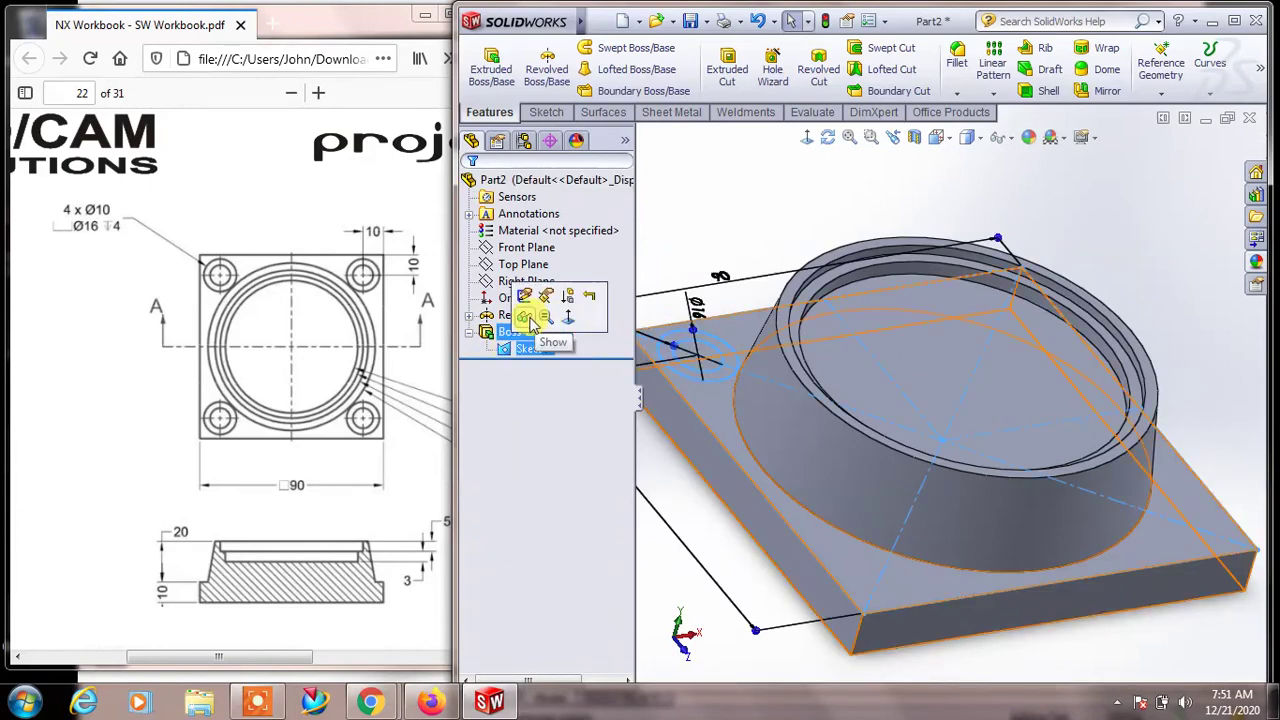
pyautogui.click(530, 318)
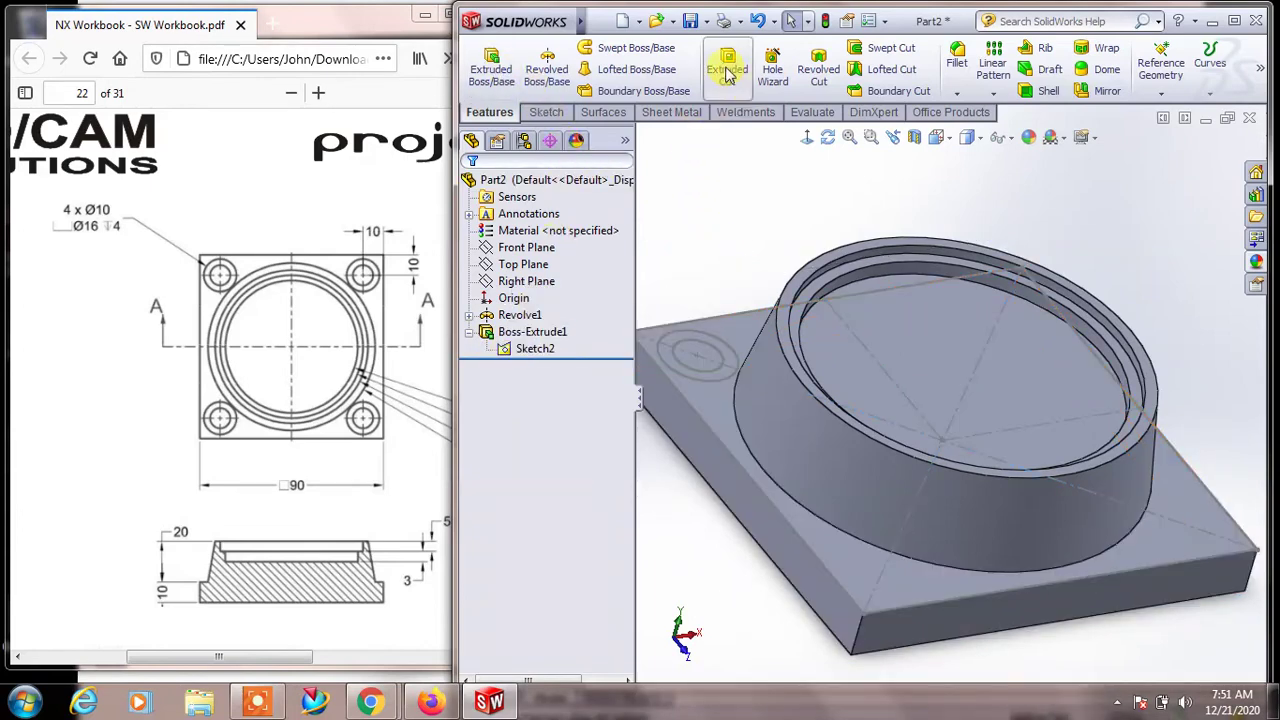
pyautogui.click(727, 68)
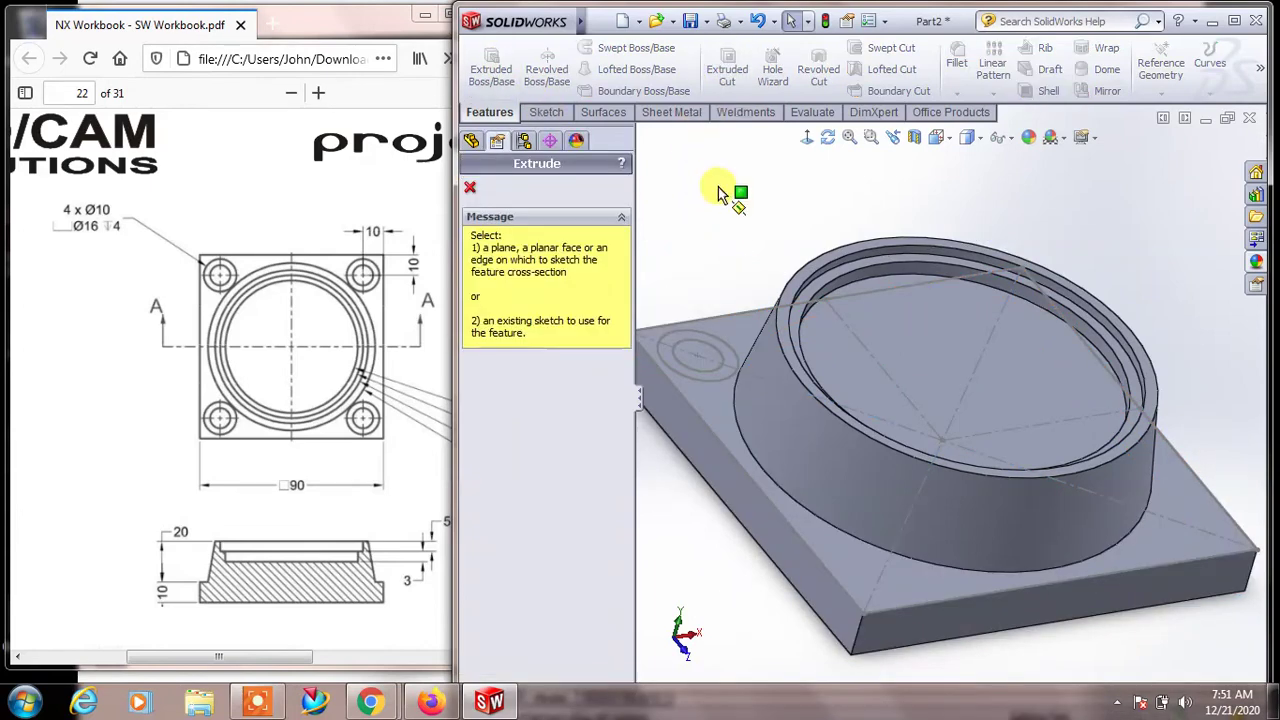
pyautogui.click(703, 354)
pyautogui.click(715, 355)
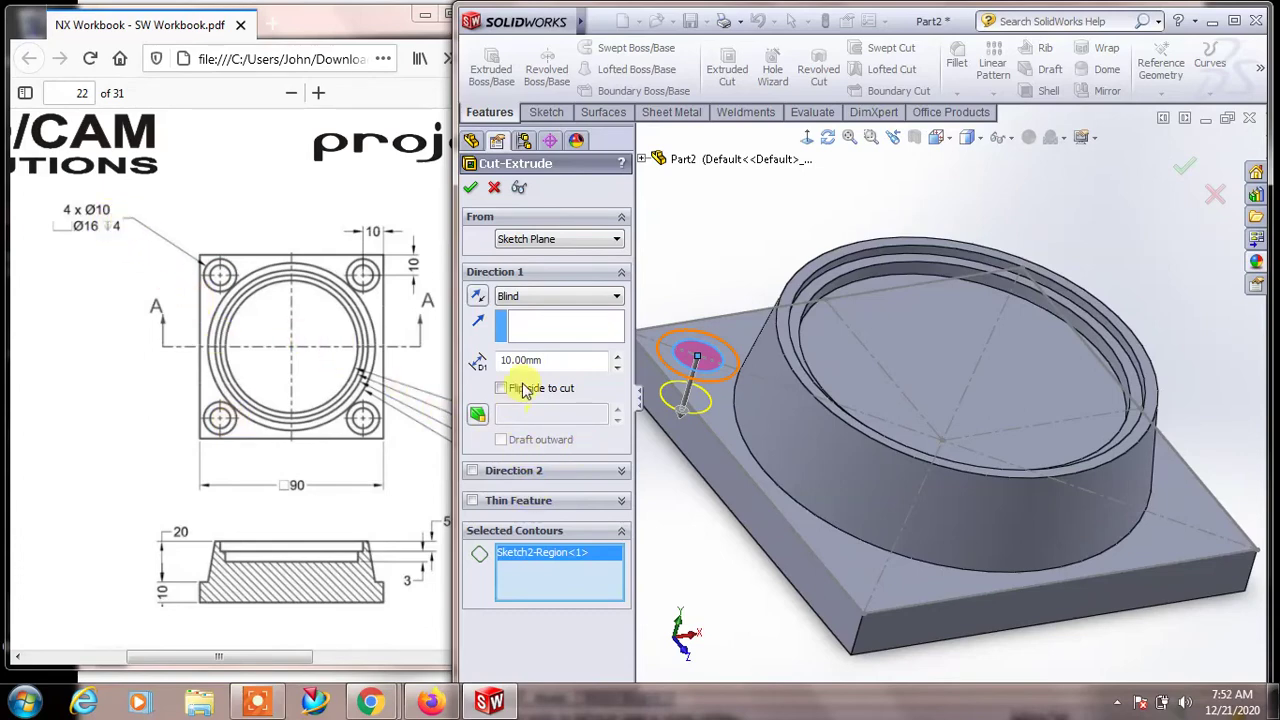
pyautogui.click(471, 189)
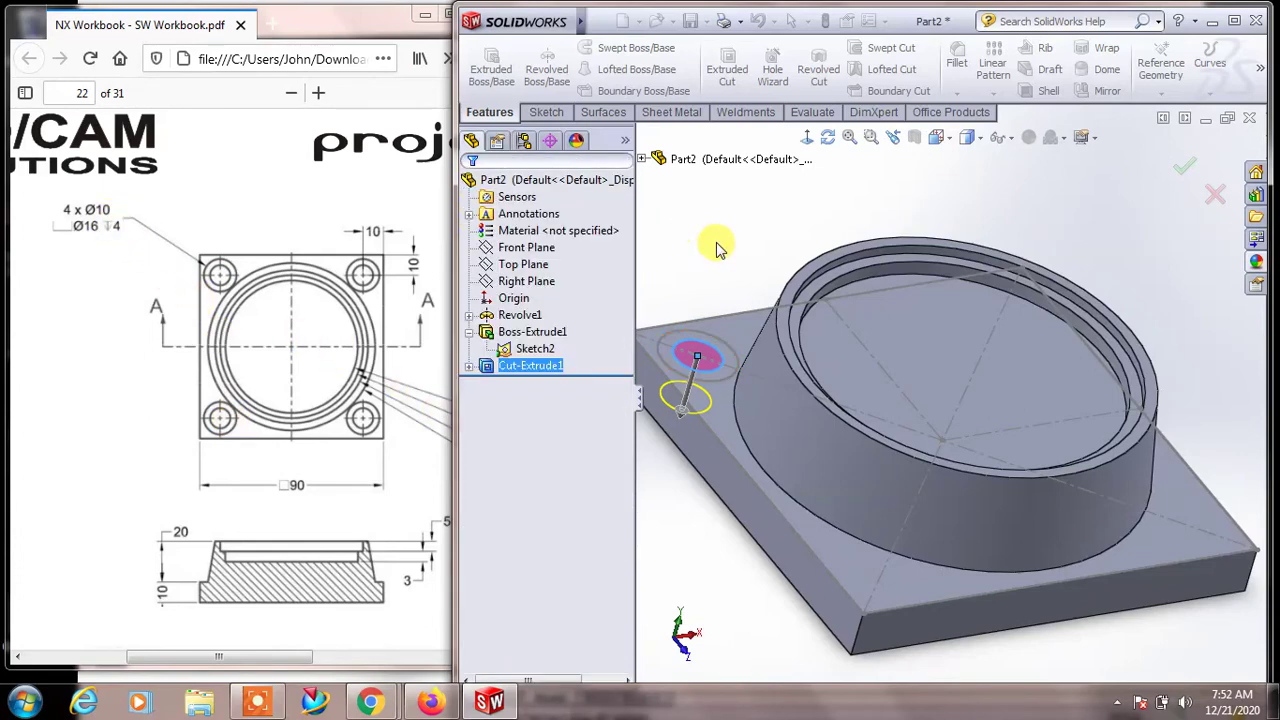
pyautogui.click(733, 90)
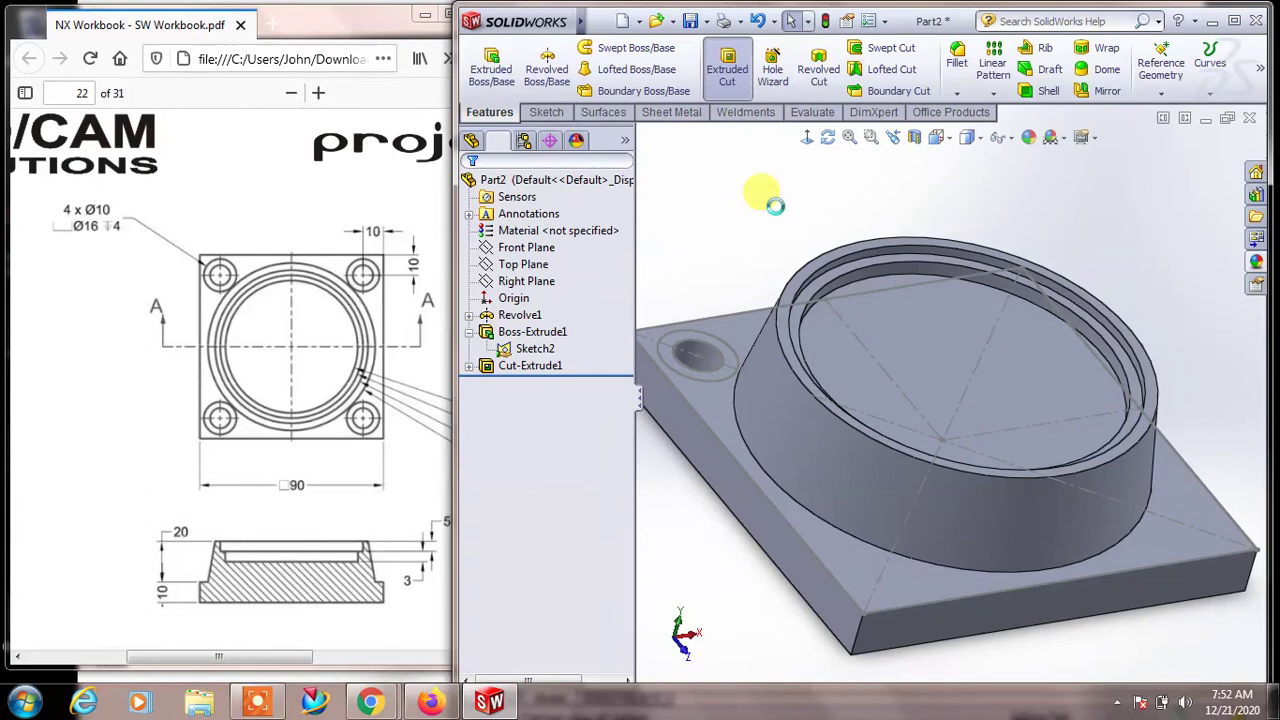
# Cut the ring region around the corner hole 4 mm deep as a counterbore, then hide Sketch2
pyautogui.click(677, 340)
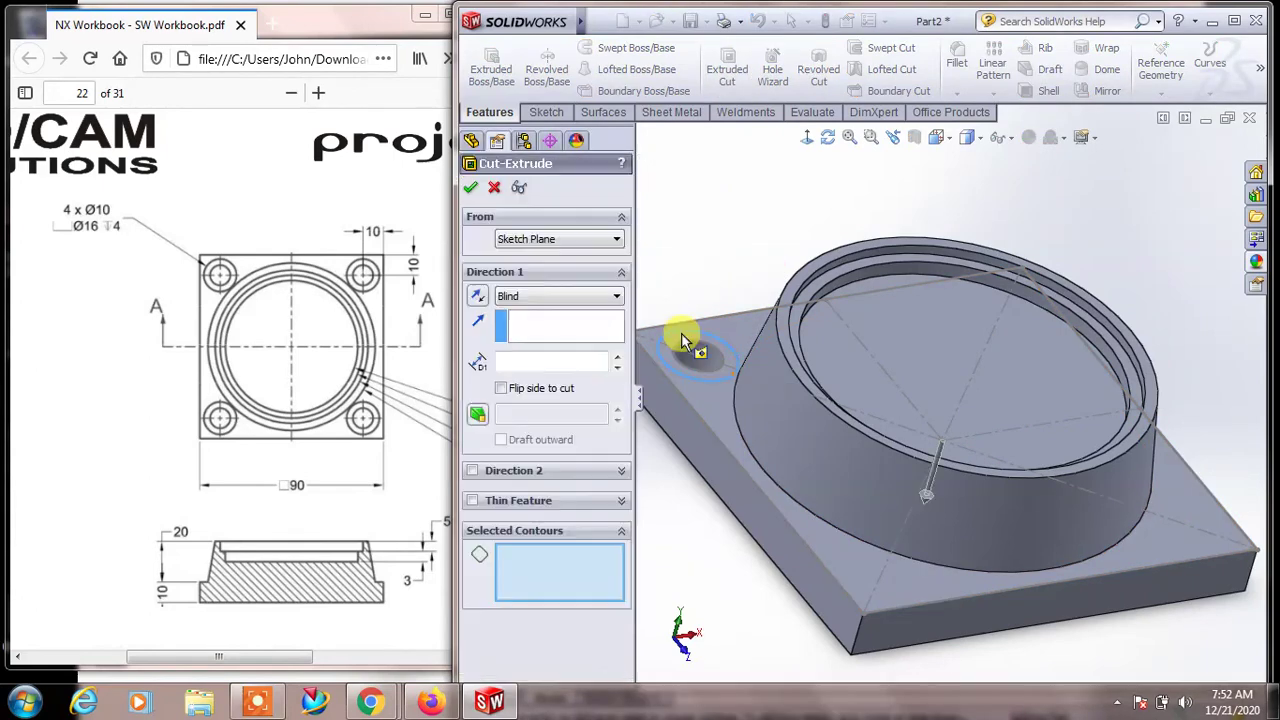
pyautogui.click(682, 335)
pyautogui.write('4')
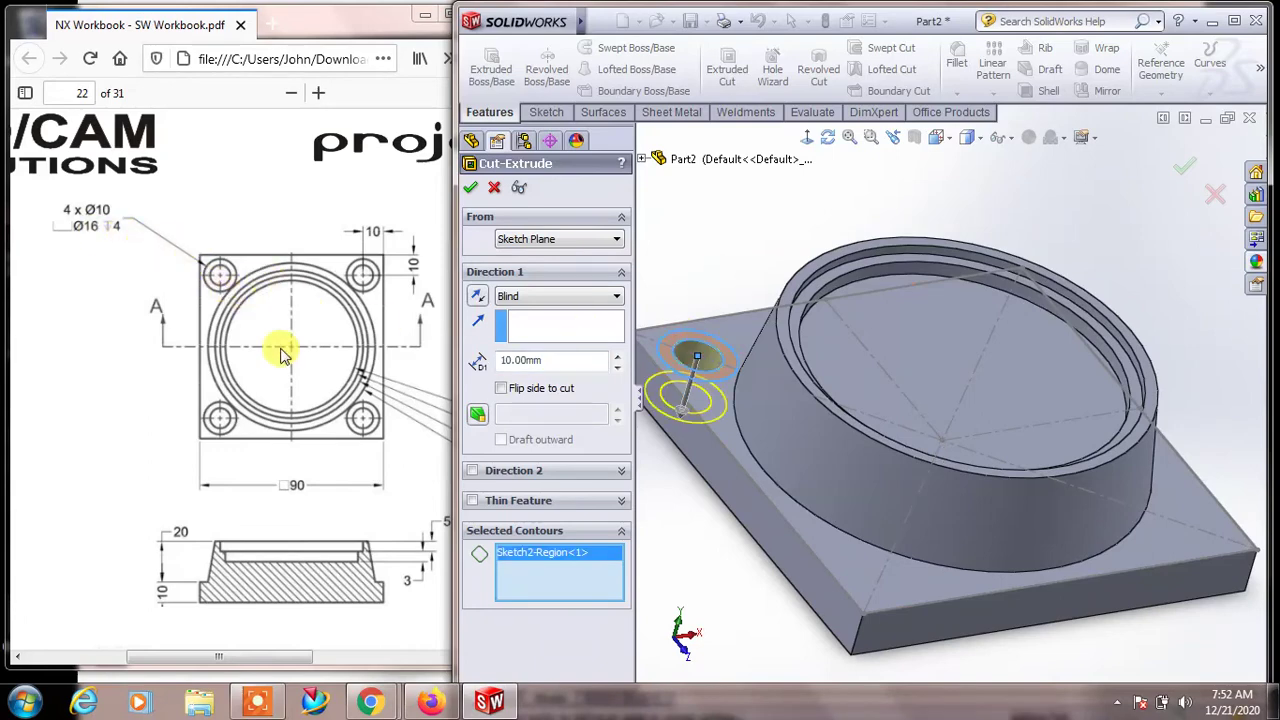
pyautogui.click(473, 192)
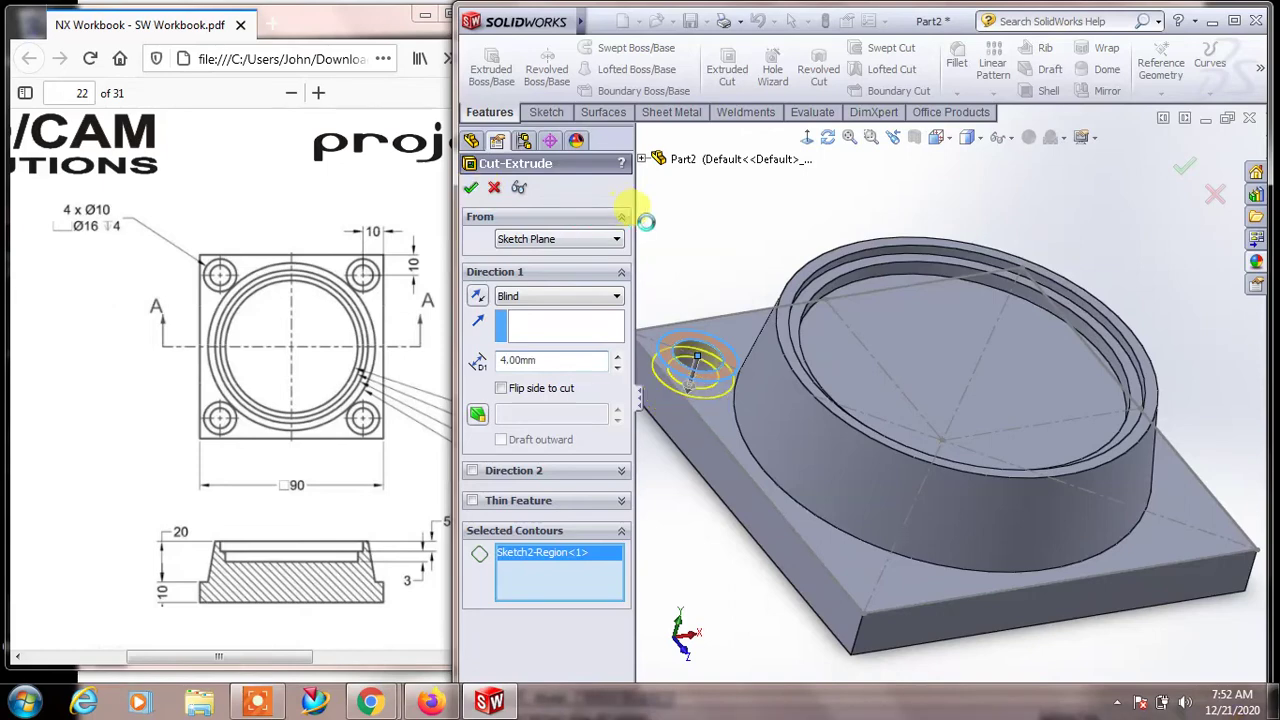
pyautogui.click(704, 240)
pyautogui.moveTo(1071, 243)
pyautogui.mouseDown(button='middle')
pyautogui.moveTo(1040, 220)
pyautogui.moveTo(663, 357)
pyautogui.mouseUp(button='middle')
pyautogui.click(535, 348)
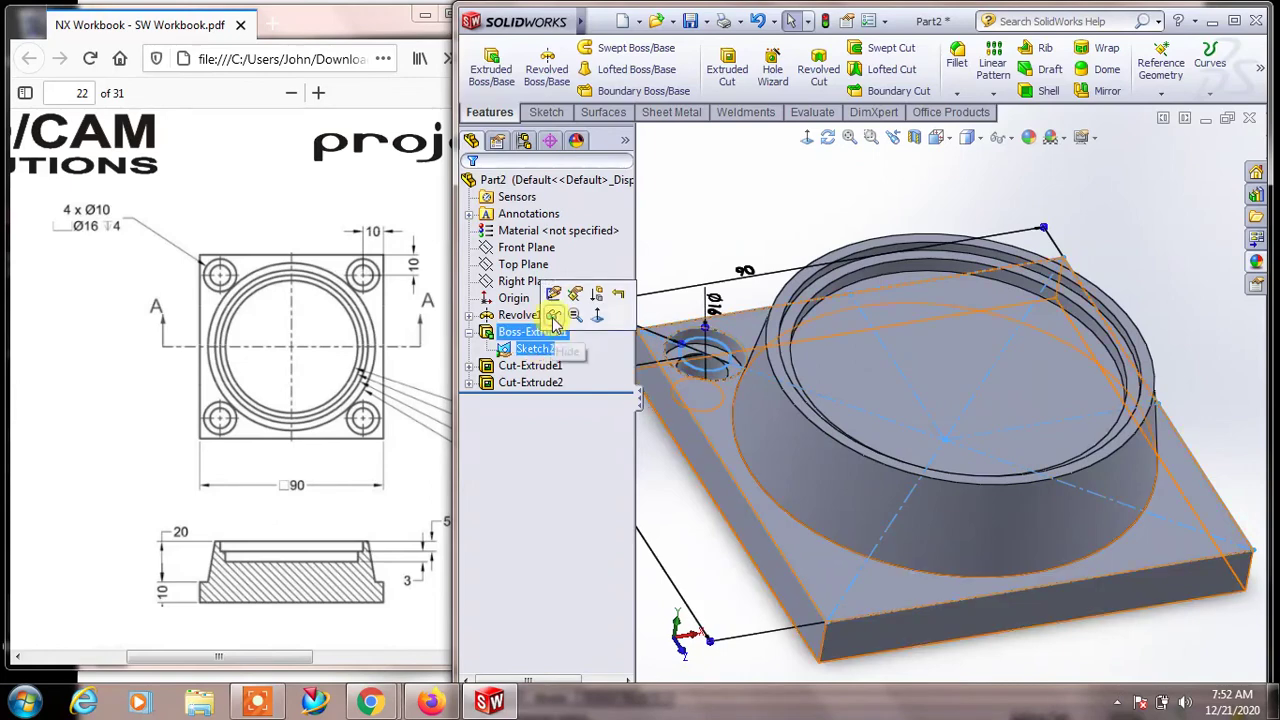
pyautogui.click(556, 318)
# Mirror Cut-Extrude1 and Cut-Extrude2 about the Front Plane to the opposite corner
pyautogui.scroll(3, 888, 333)
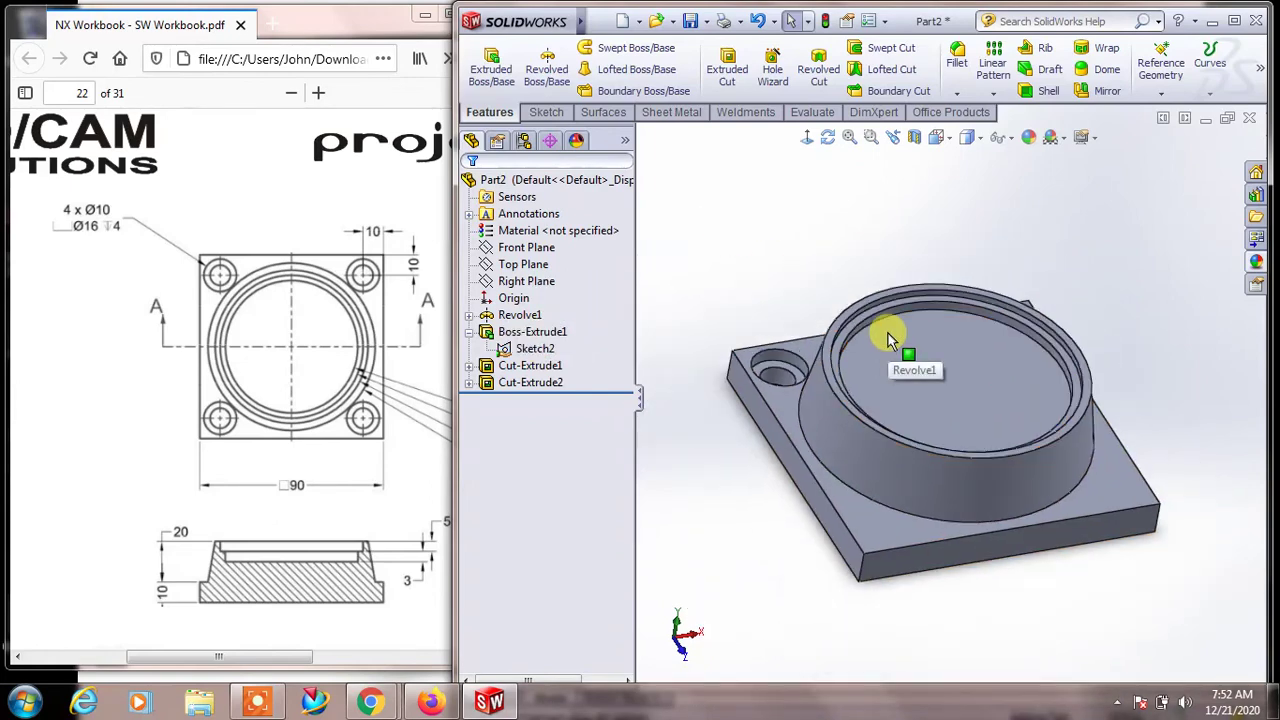
pyautogui.moveTo(1071, 268); pyautogui.dragTo(728, 295, button='middle')
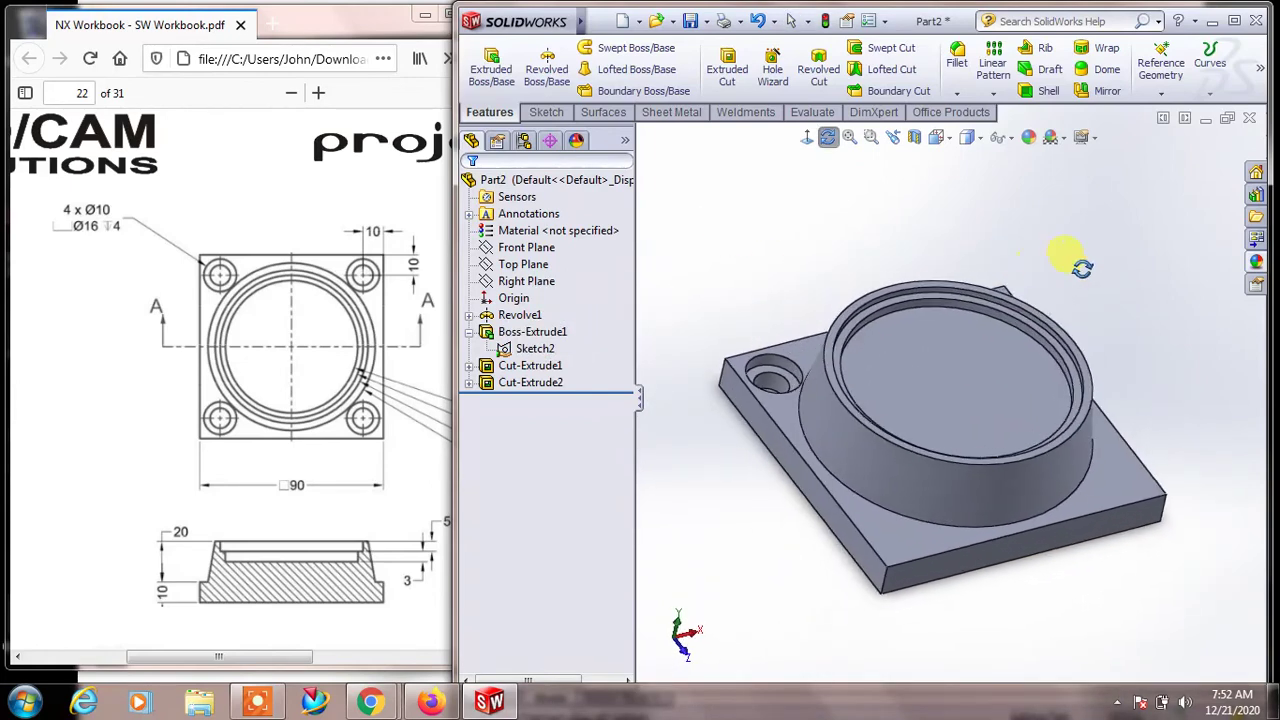
pyautogui.click(514, 382)
pyautogui.keyDown('ctrl'); pyautogui.click(522, 365); pyautogui.keyUp('ctrl')
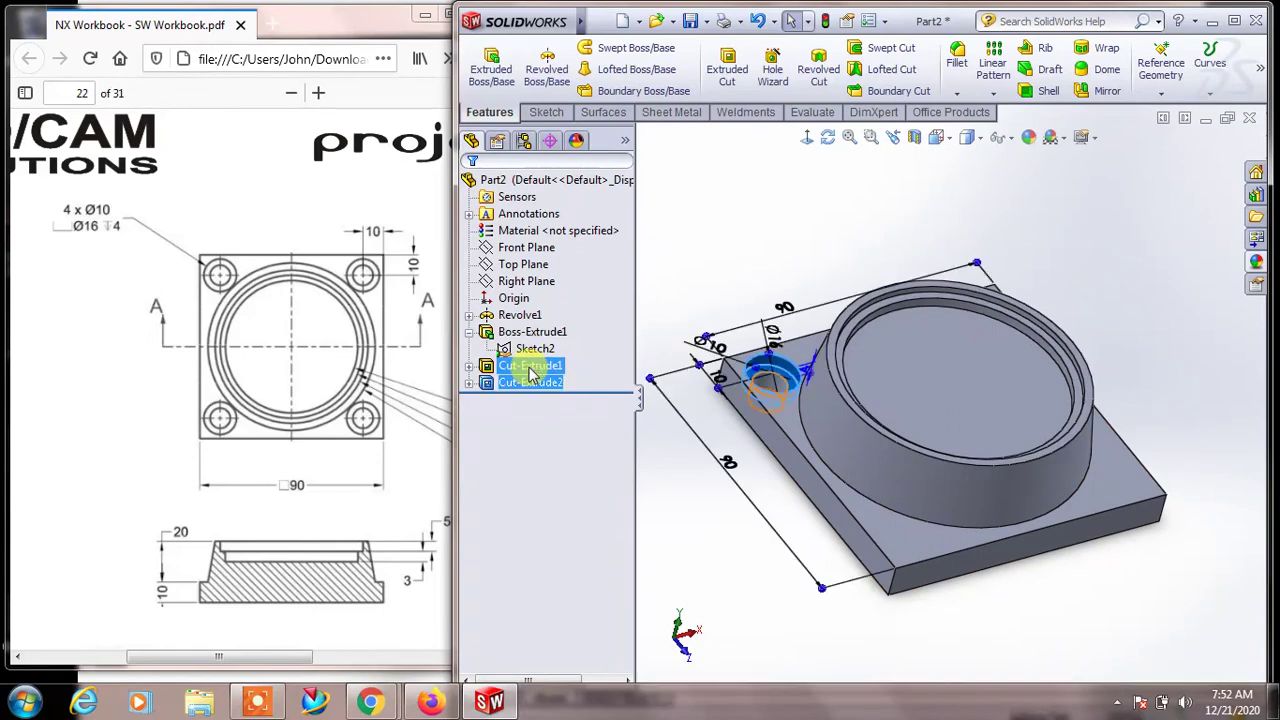
pyautogui.click(1104, 88)
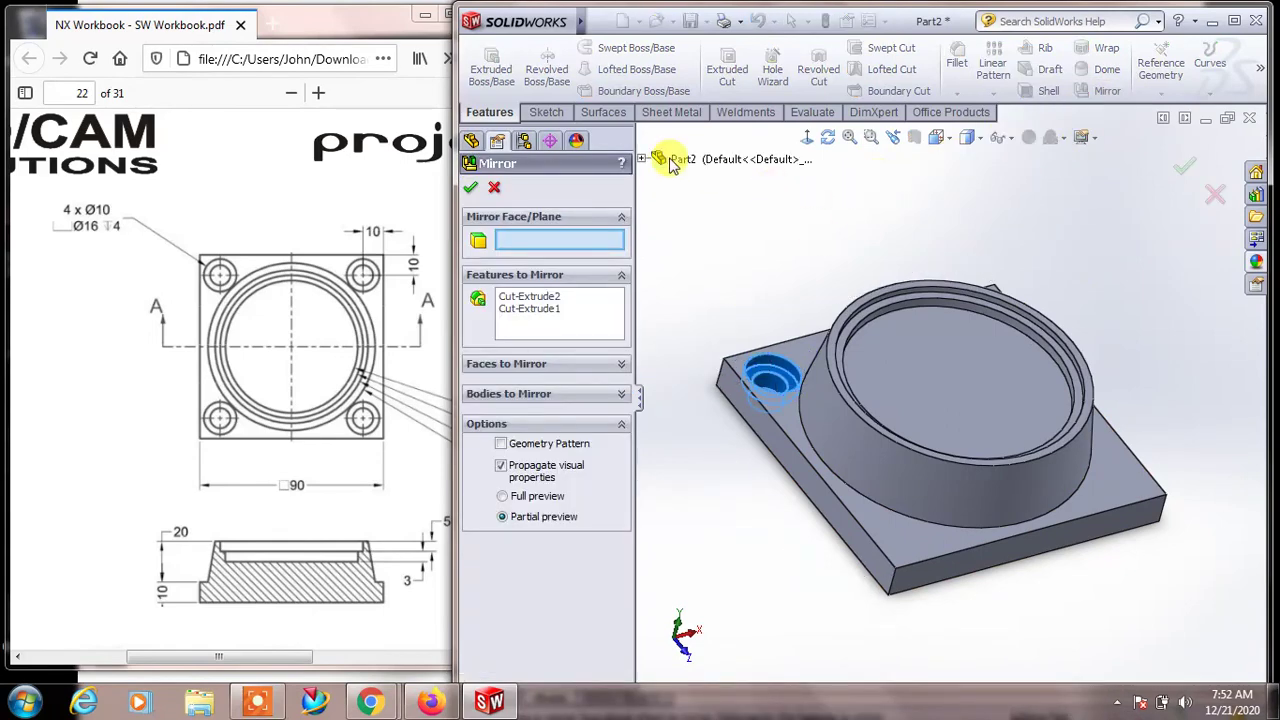
pyautogui.click(643, 160)
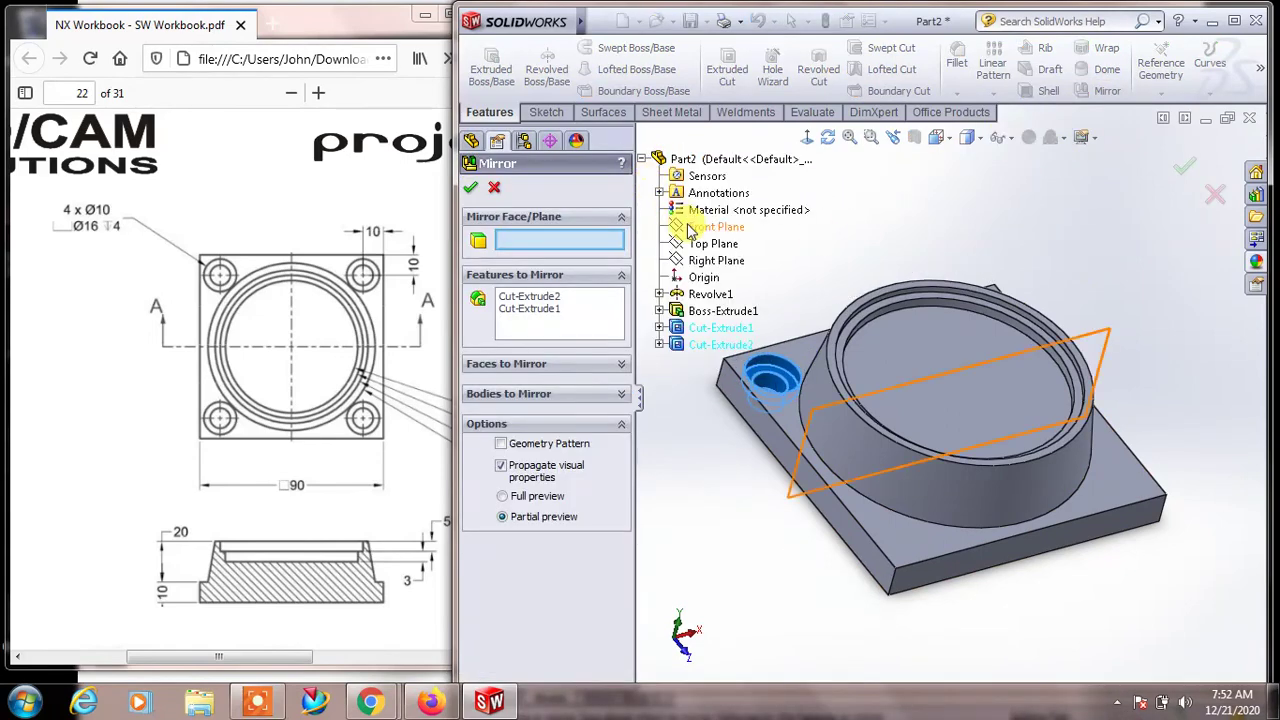
pyautogui.click(690, 228)
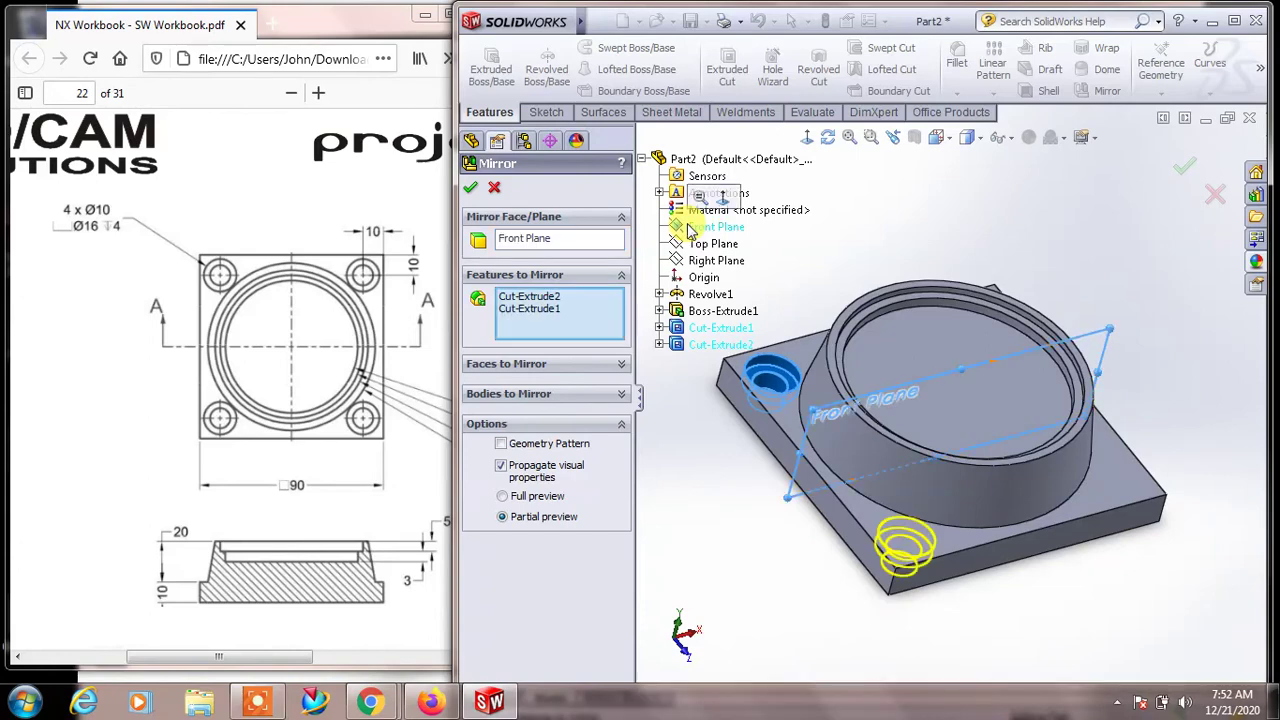
pyautogui.click(473, 188)
# Mirror both hole cuts and Mirror1 across the Right Plane to fill the remaining corners
pyautogui.click(517, 398)
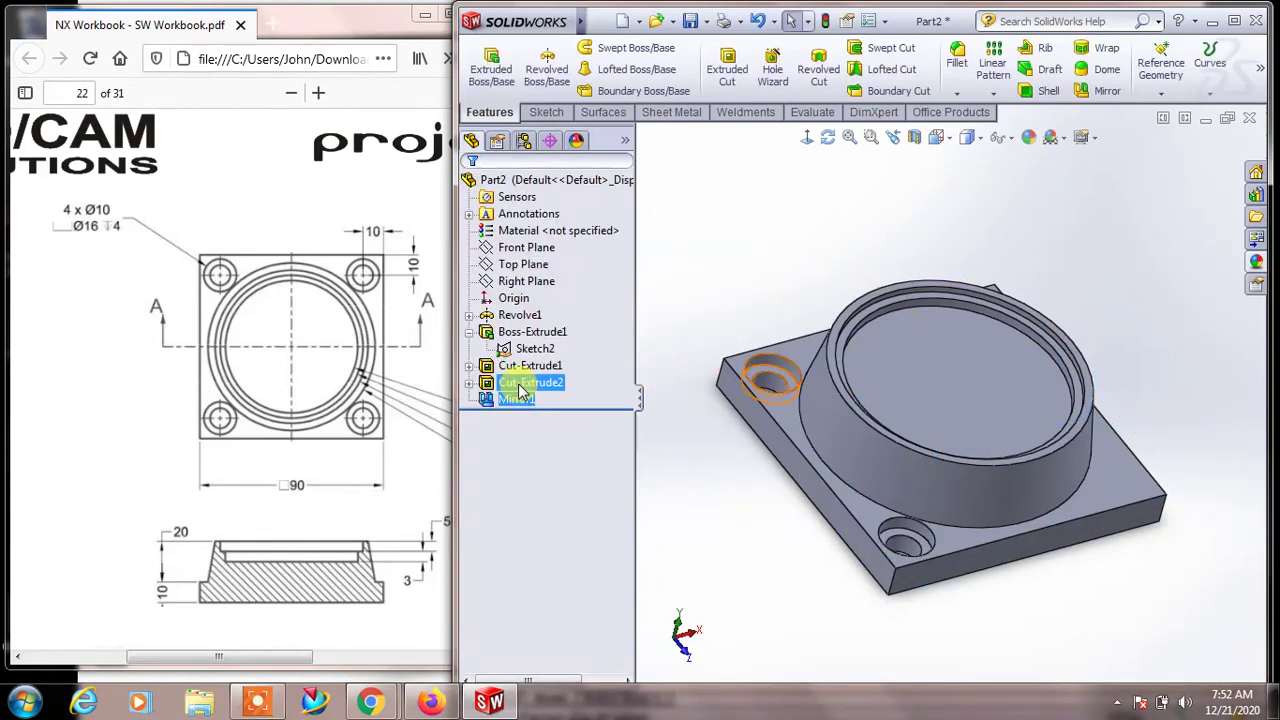
pyautogui.keyDown('shift'); pyautogui.click(530, 365); pyautogui.keyUp('shift')
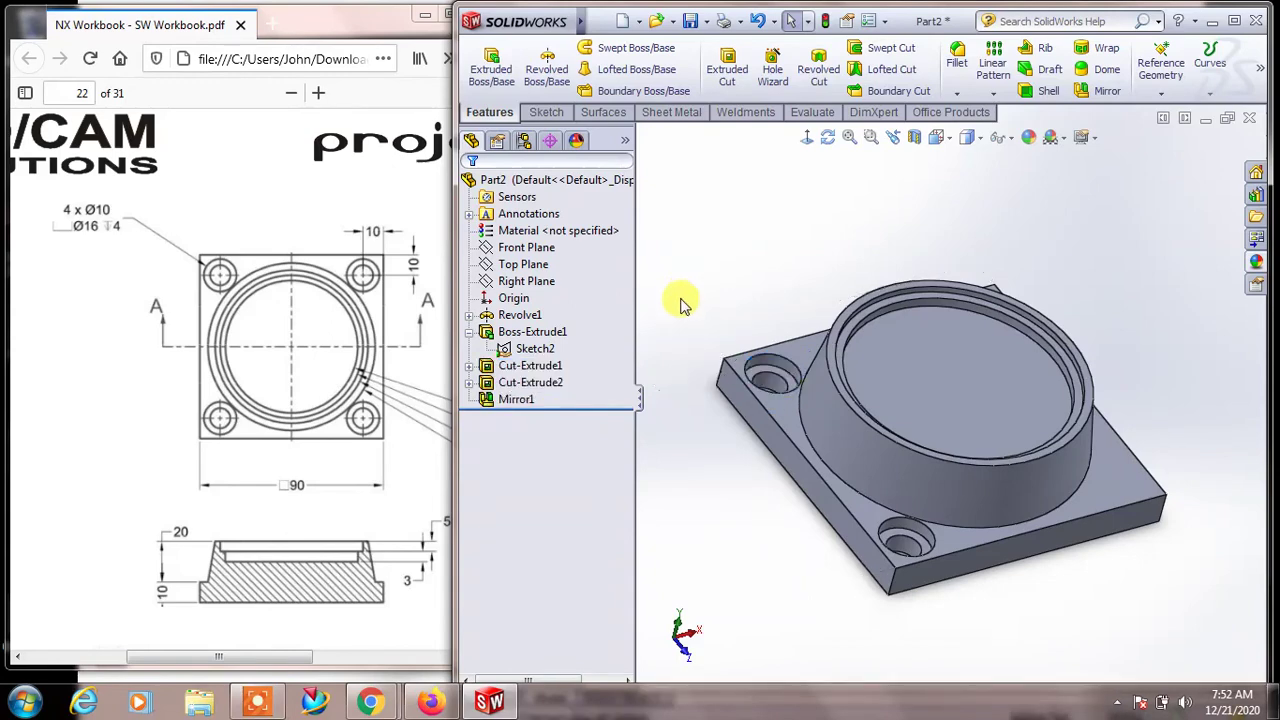
pyautogui.keyDown('ctrl'); pyautogui.click(520, 367); pyautogui.keyUp('ctrl')
pyautogui.keyDown('ctrl'); pyautogui.click(518, 367); pyautogui.keyUp('ctrl')
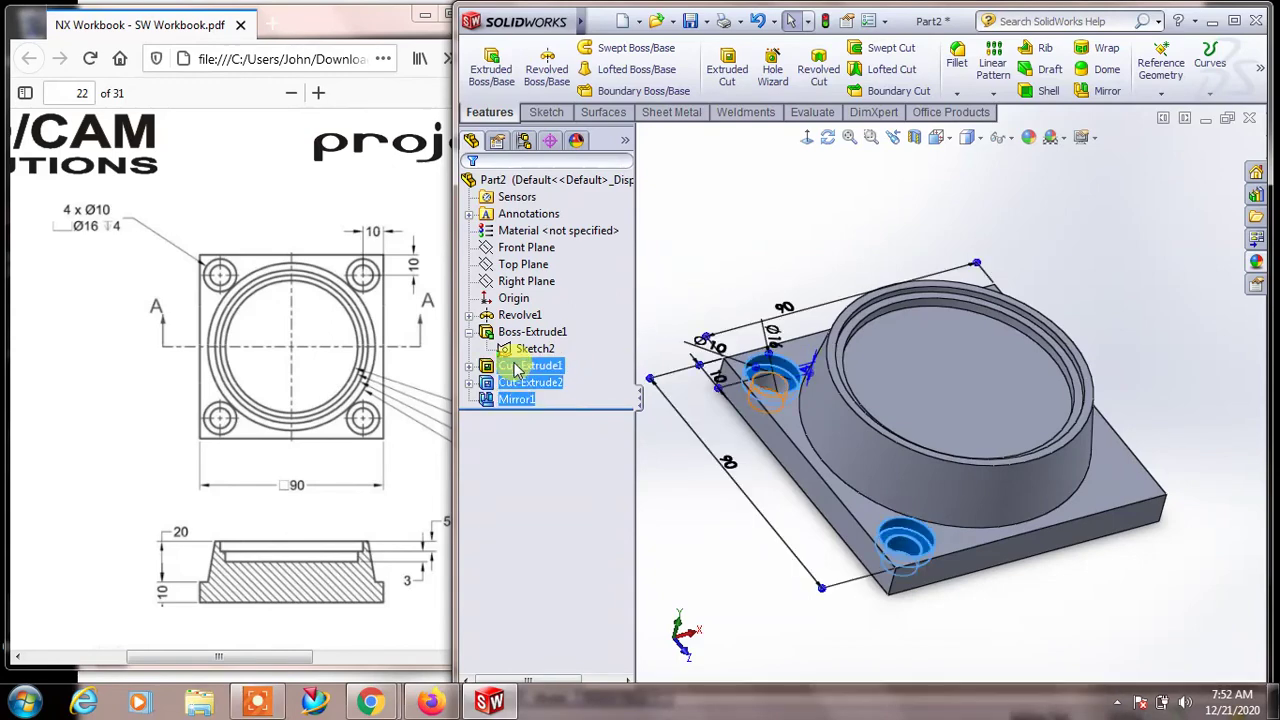
pyautogui.click(1116, 92)
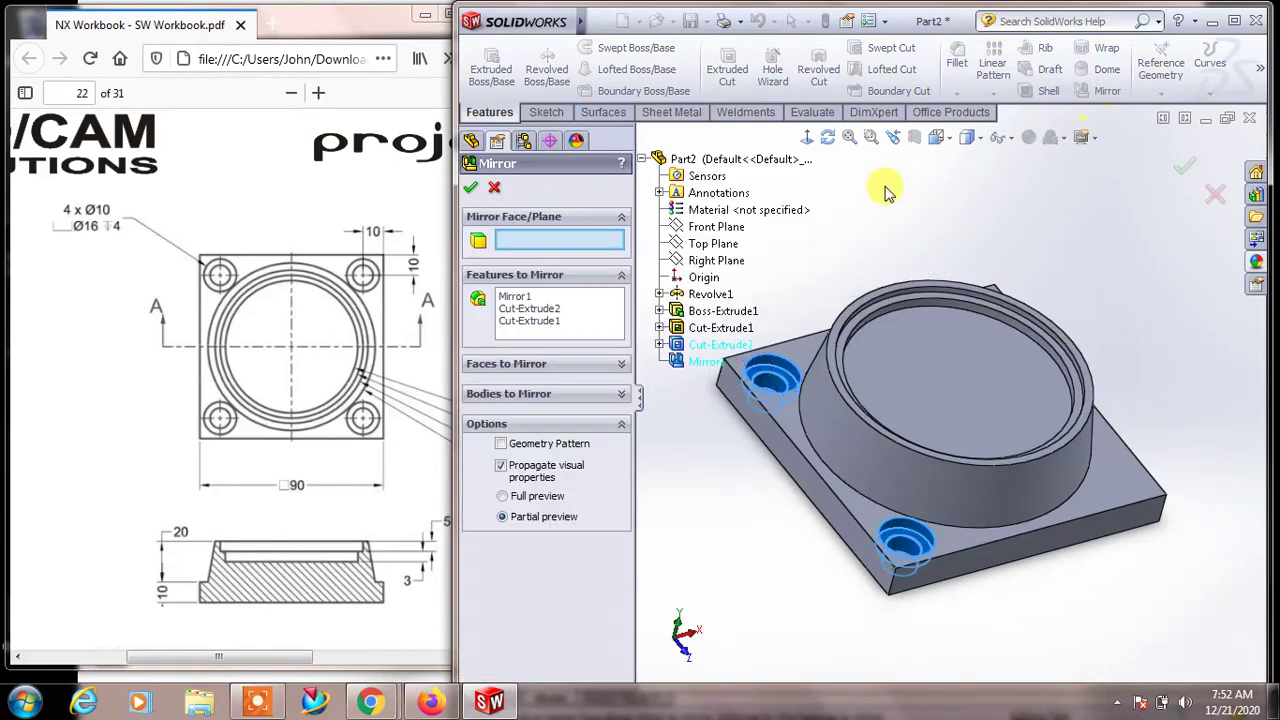
pyautogui.click(708, 262)
pyautogui.click(472, 190)
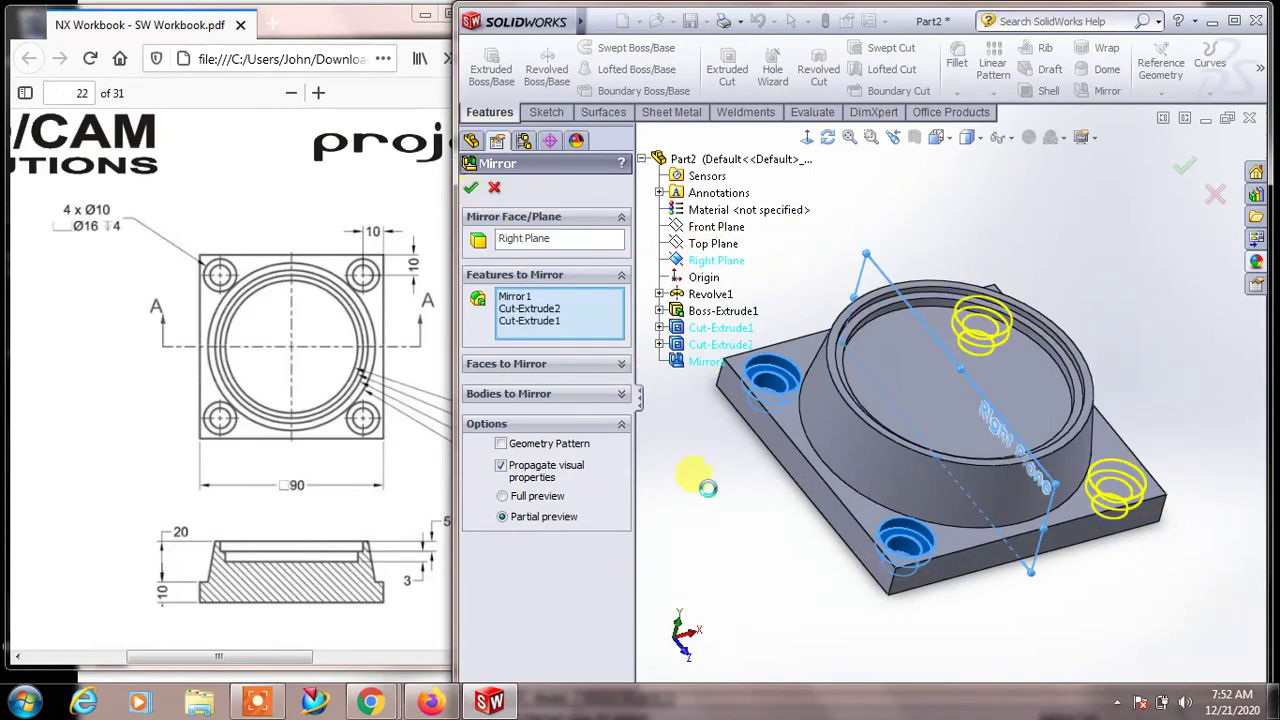
pyautogui.moveTo(1100, 277)
pyautogui.mouseDown(button='middle')
pyautogui.moveTo(1068, 318)
pyautogui.moveTo(1100, 286)
pyautogui.mouseUp(button='middle')
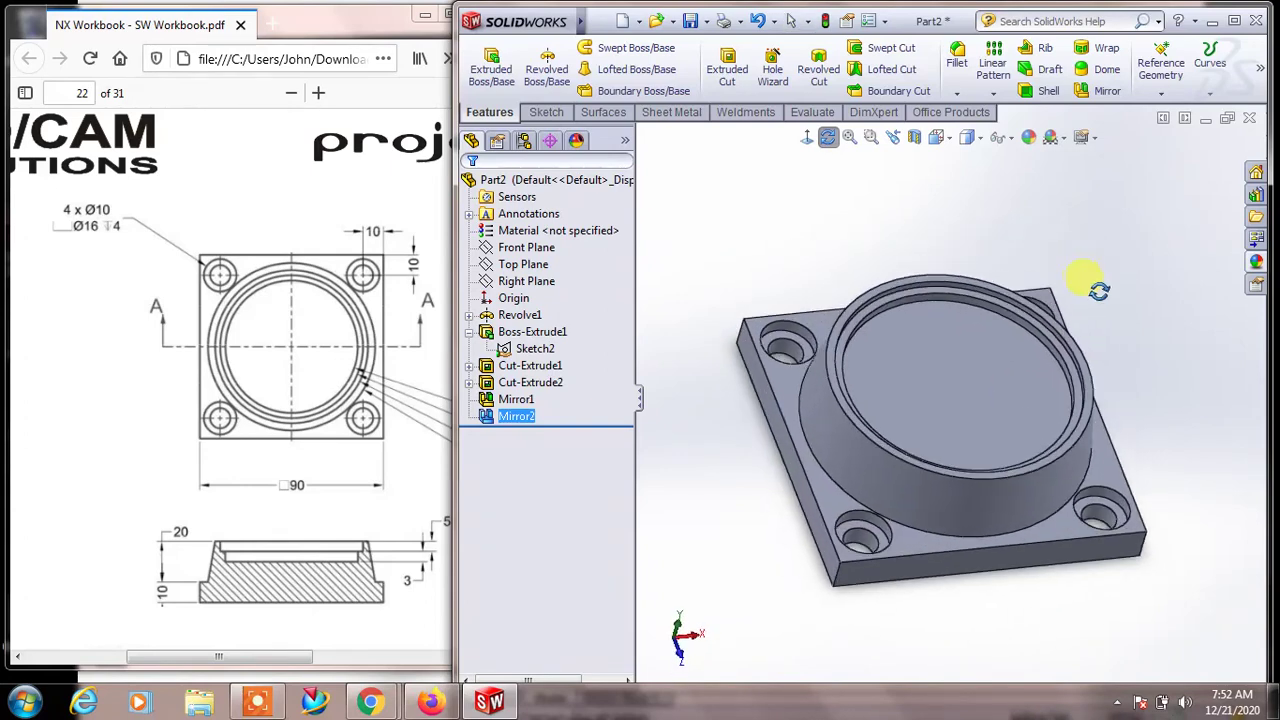
# Apply a Front Plane section view and inspect the flange's stepped profile face-on
pyautogui.click(914, 137)
pyautogui.moveTo(1105, 320); pyautogui.dragTo(905, 218, button='middle')
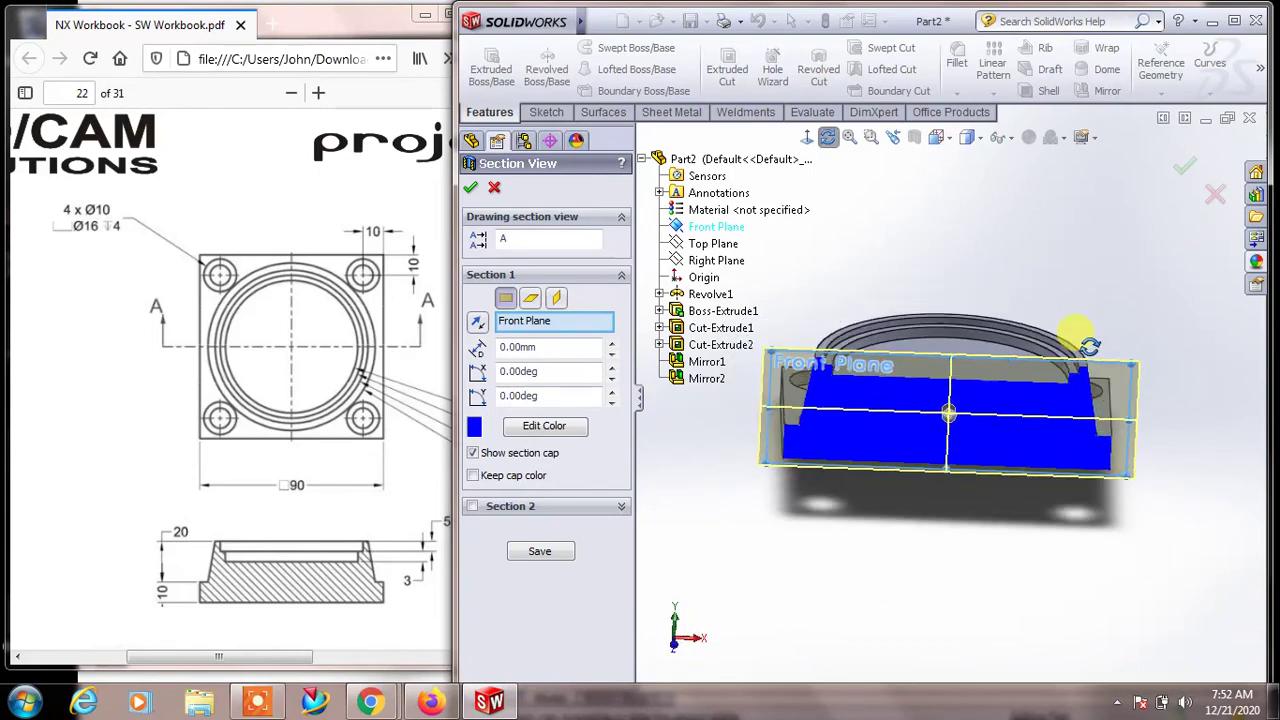
pyautogui.click(812, 141)
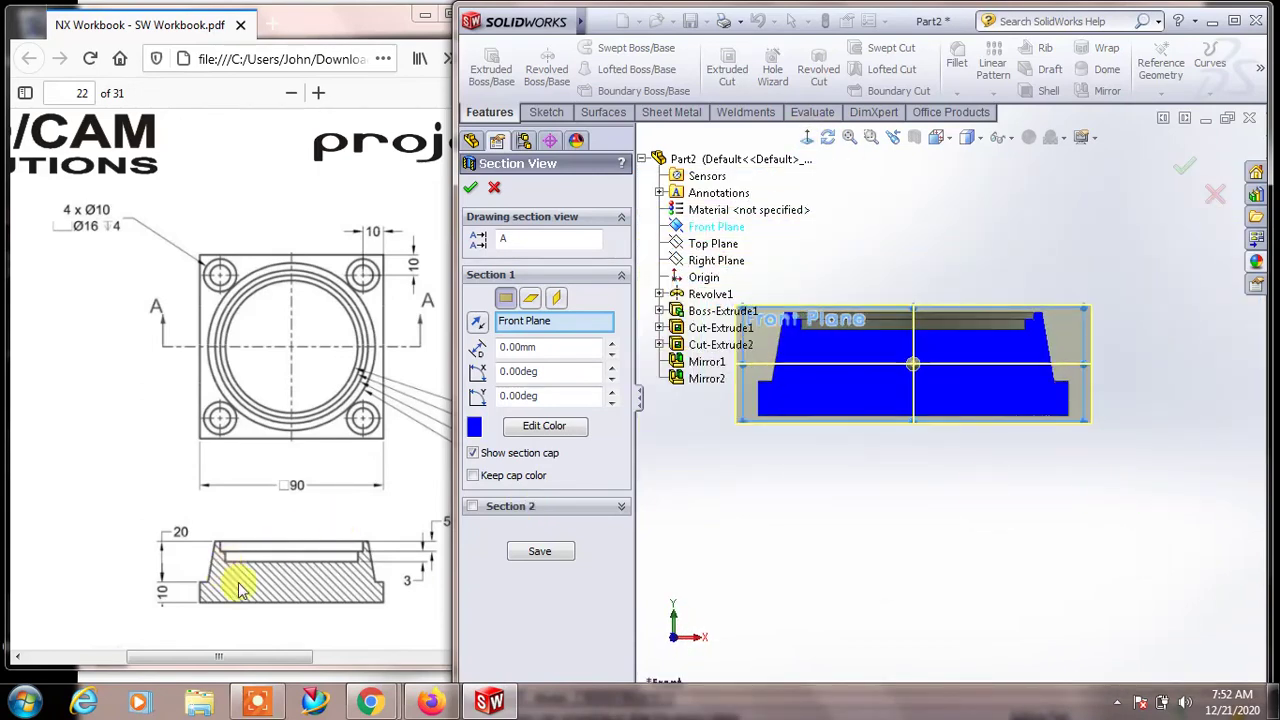
pyautogui.scroll(-1, 895, 305)
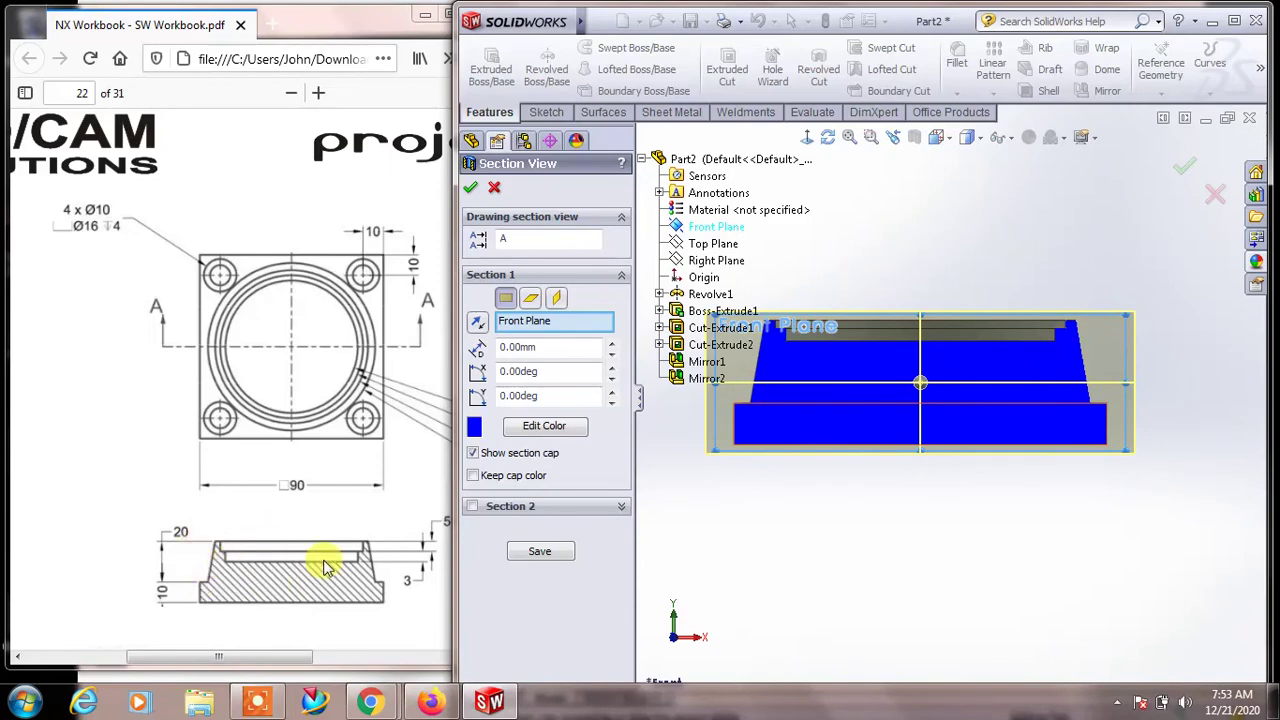
pyautogui.click(1183, 170)
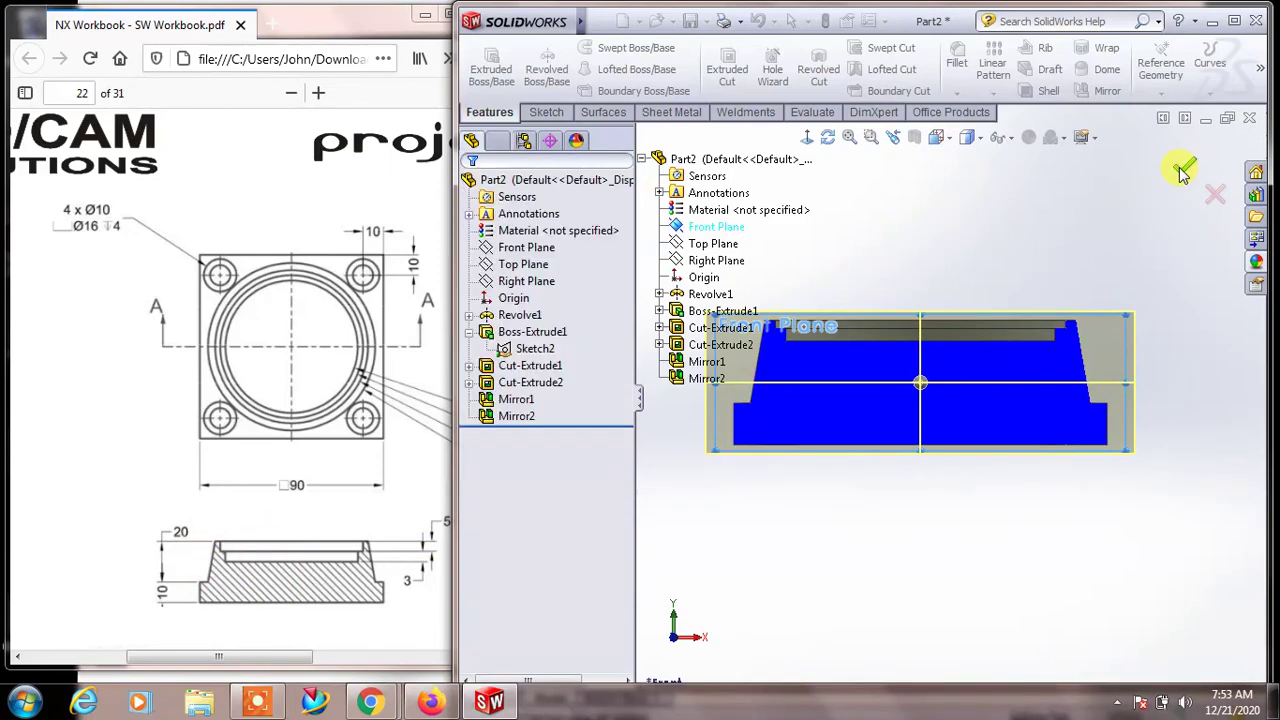
pyautogui.moveTo(1109, 237); pyautogui.dragTo(1150, 268, button='middle')
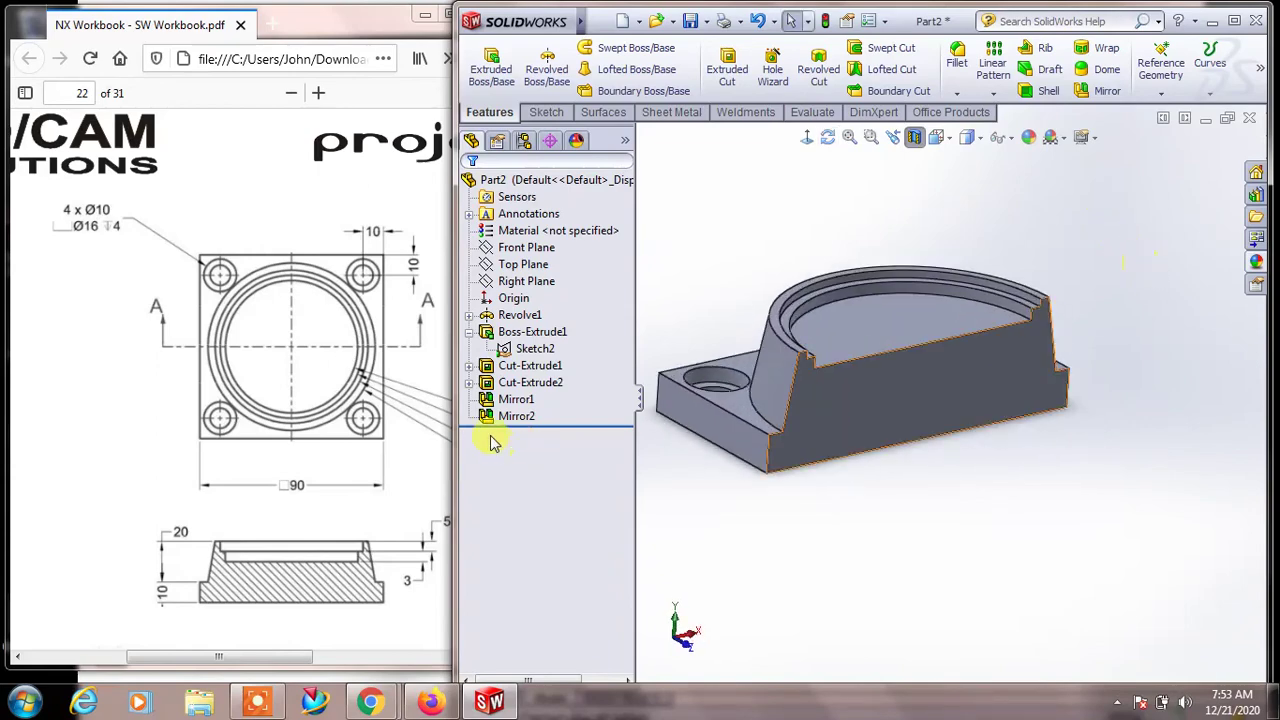
# Open Revolve1's Sketch1 for editing and view it Normal To
pyautogui.click(520, 350)
pyautogui.click(520, 333)
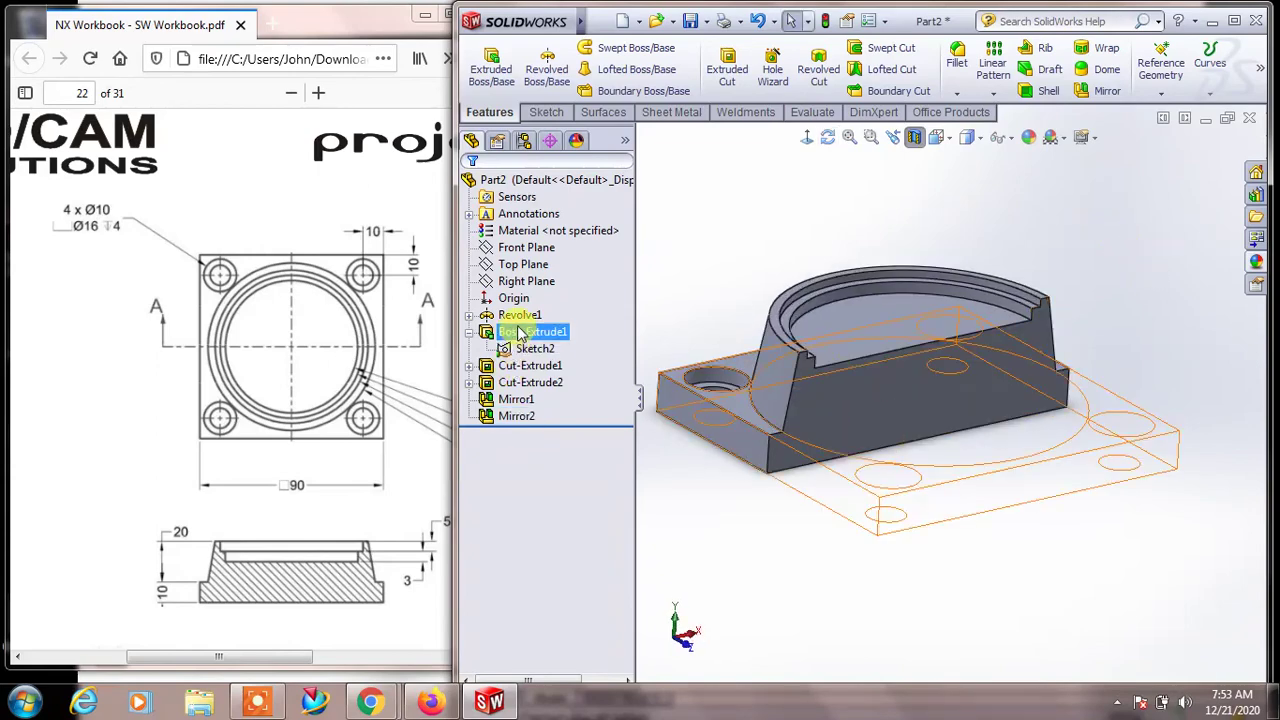
pyautogui.click(469, 315)
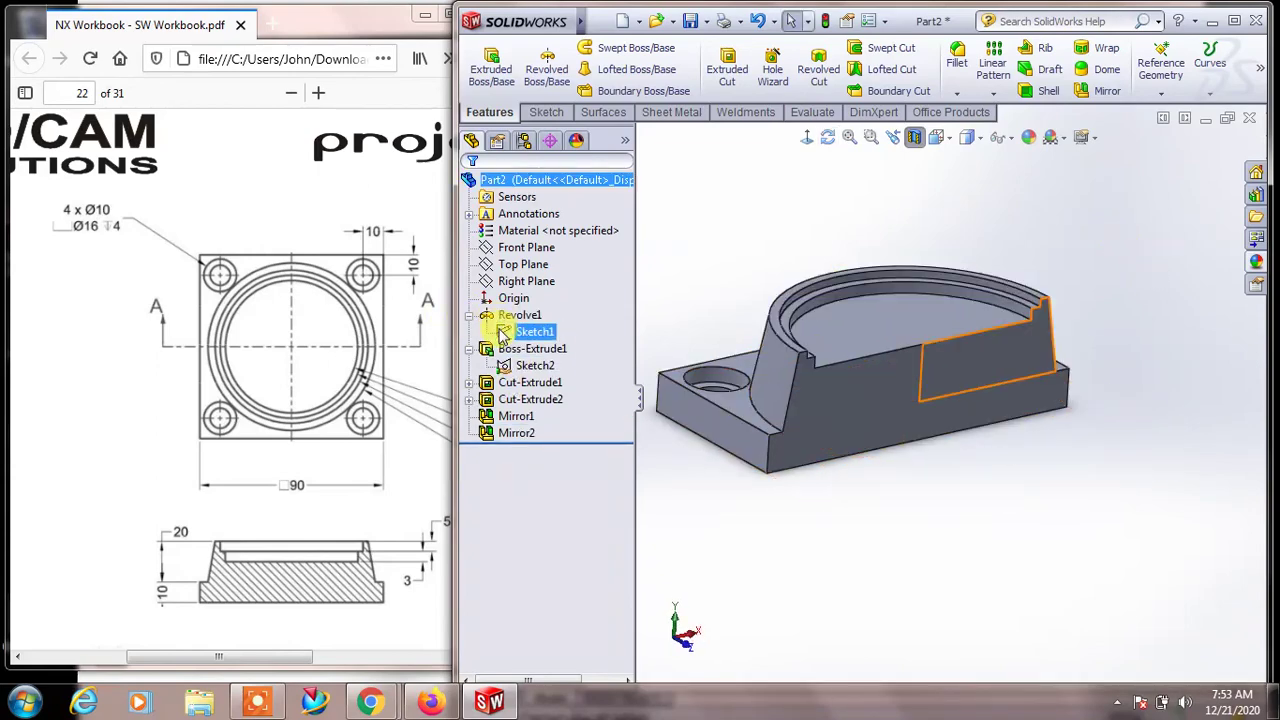
pyautogui.click(525, 331)
pyautogui.click(515, 280)
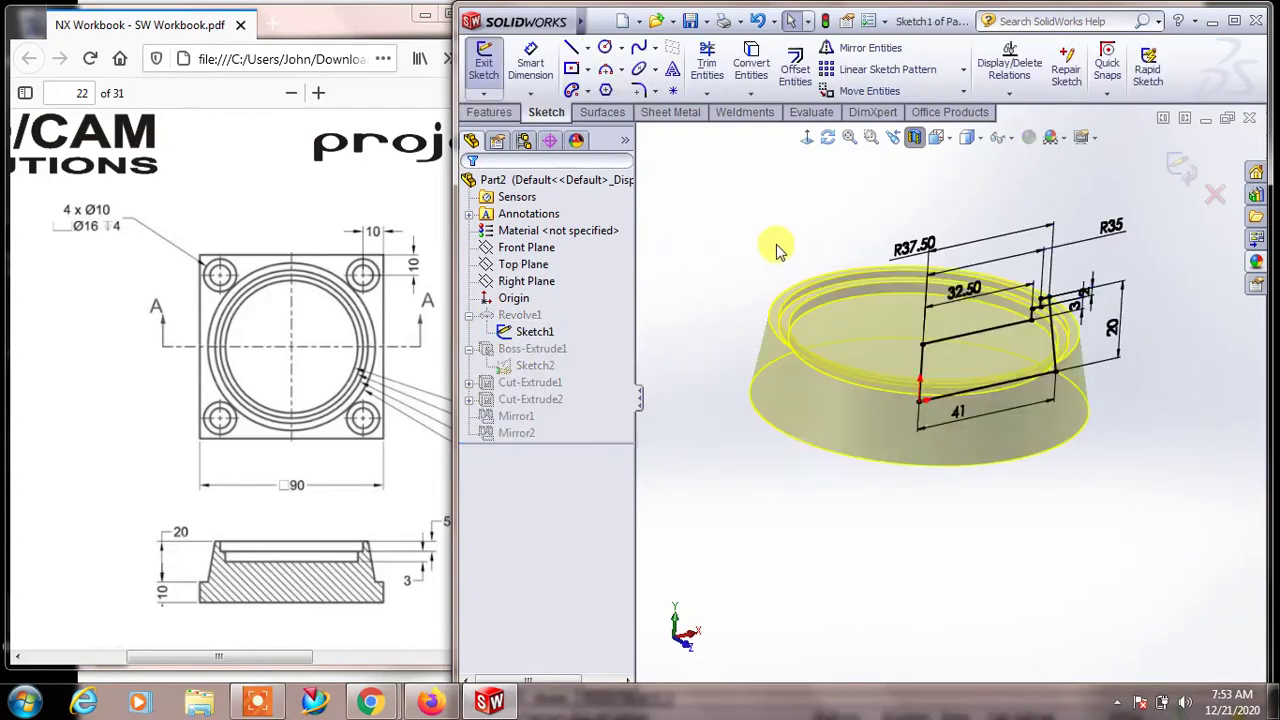
pyautogui.click(807, 137)
pyautogui.click(1147, 398)
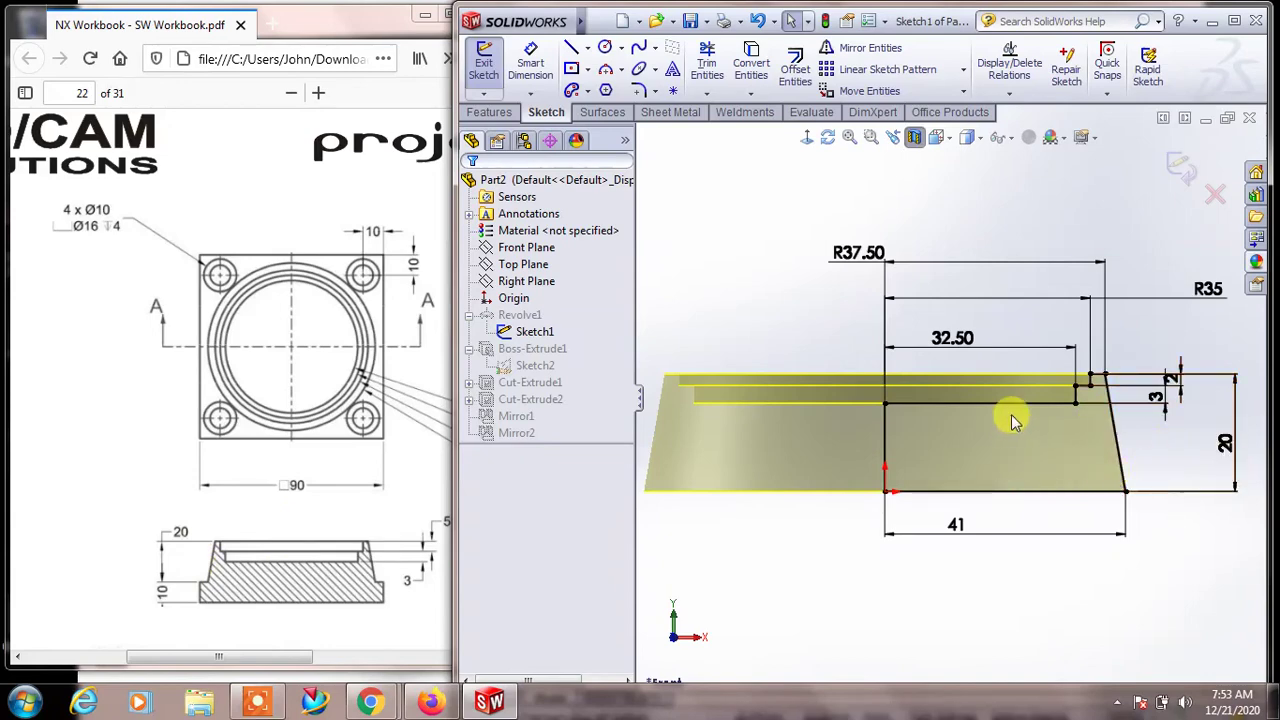
# Change the 2 mm step dimension to 5 mm per the drawing and rebuild in isometric view
pyautogui.click(393, 573)
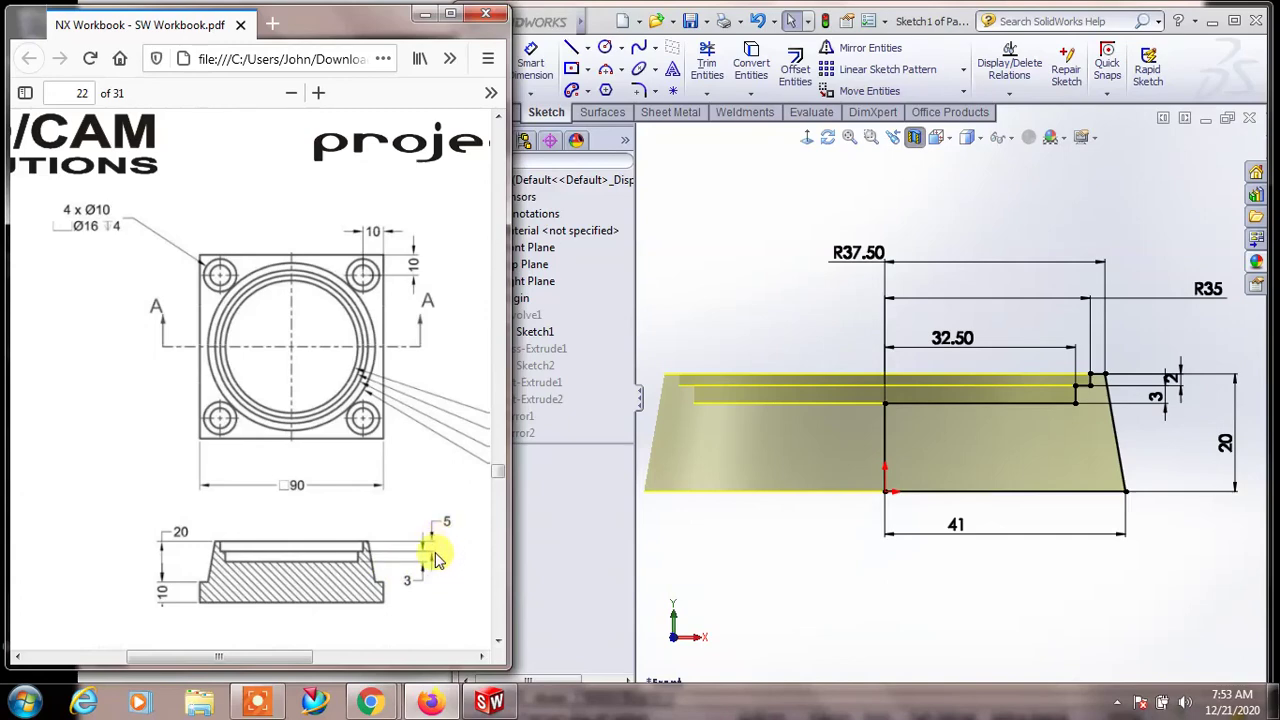
pyautogui.click(1172, 378)
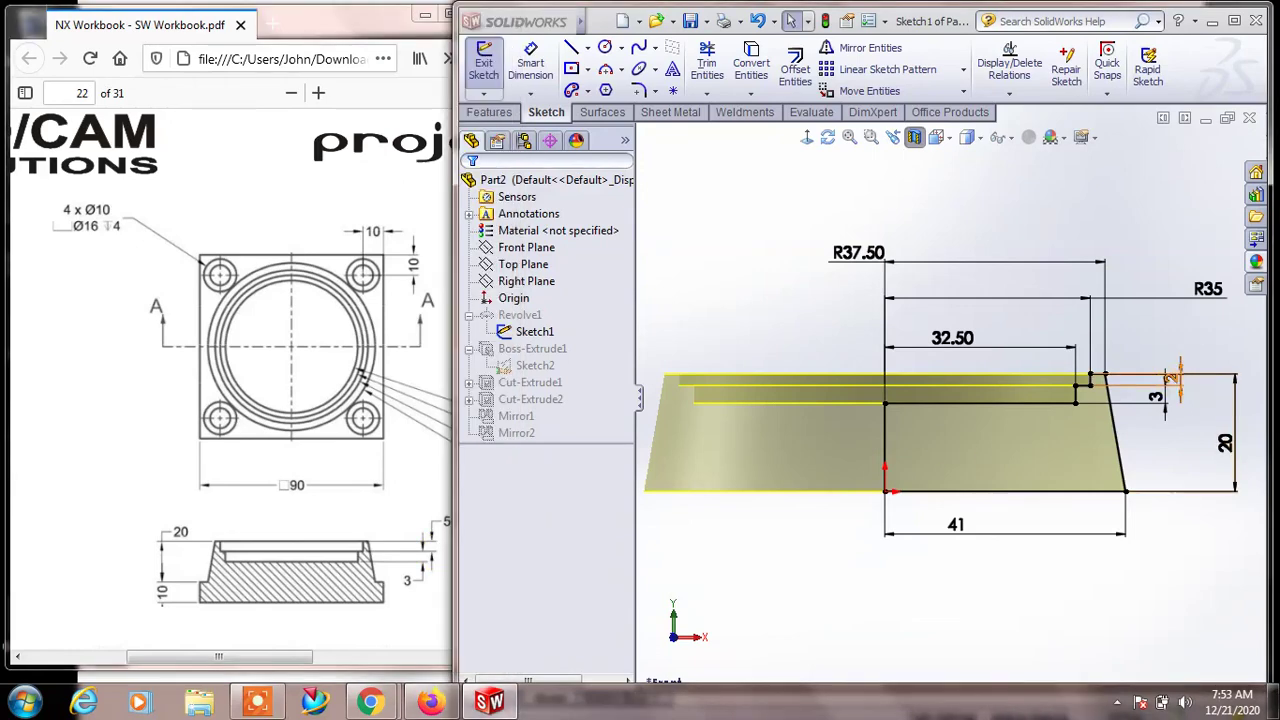
pyautogui.doubleClick(1172, 378)
pyautogui.write('5')
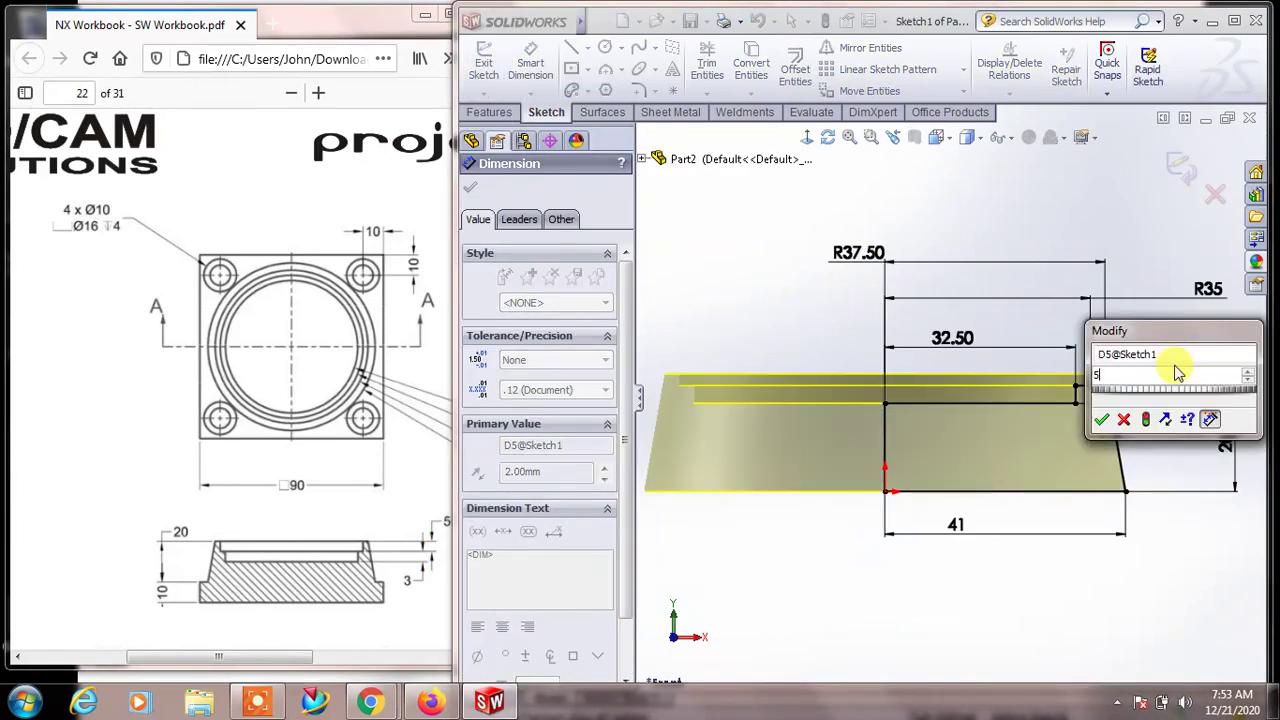
pyautogui.press('Return')
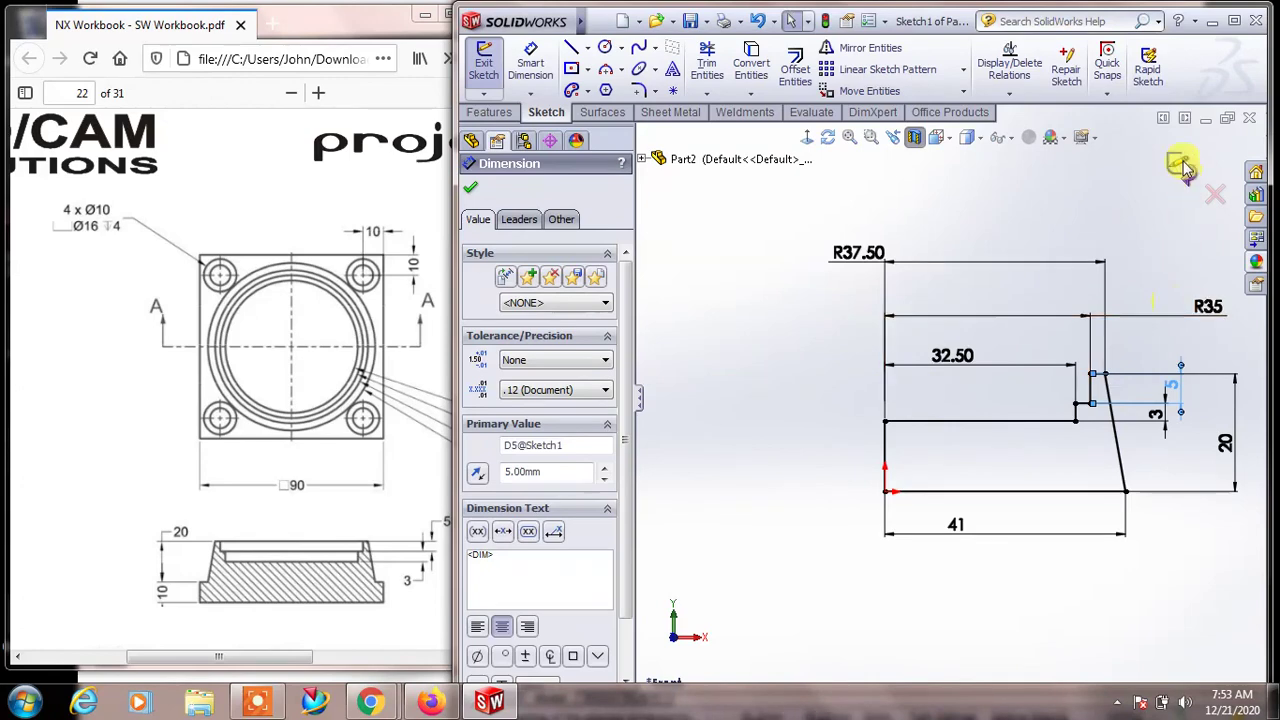
pyautogui.click(1180, 167)
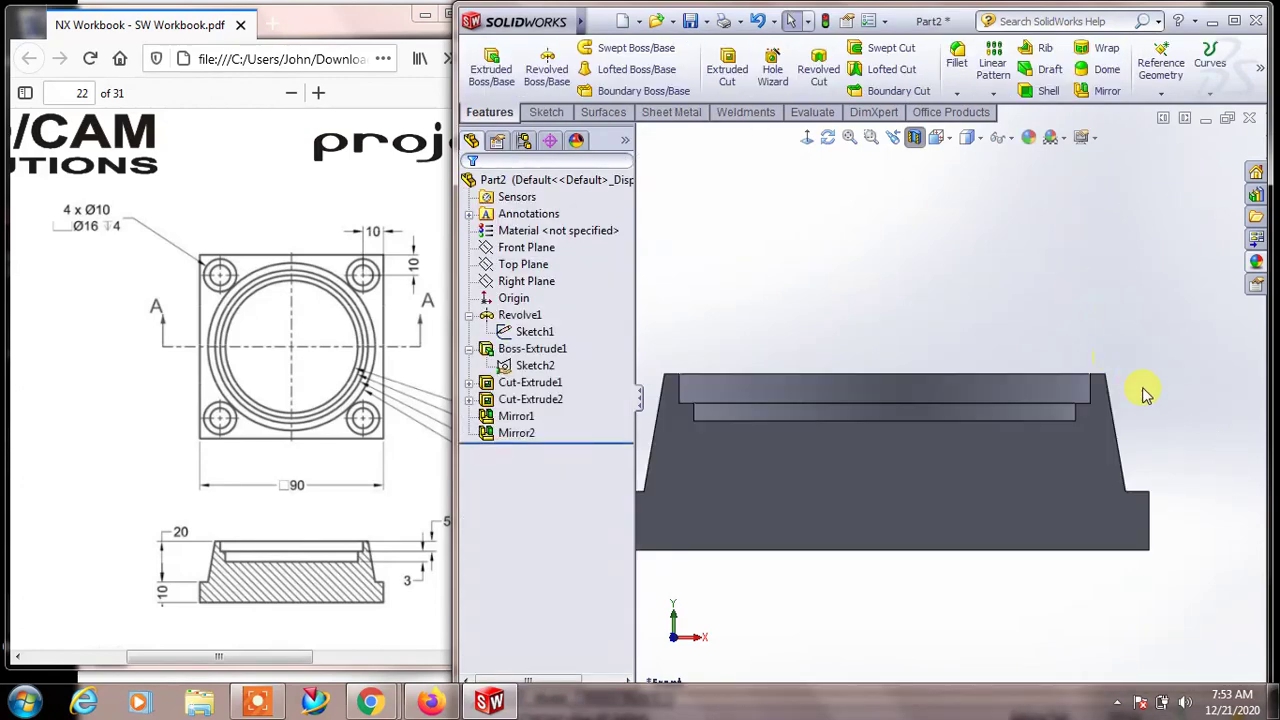
pyautogui.scroll(1, 1192, 440)
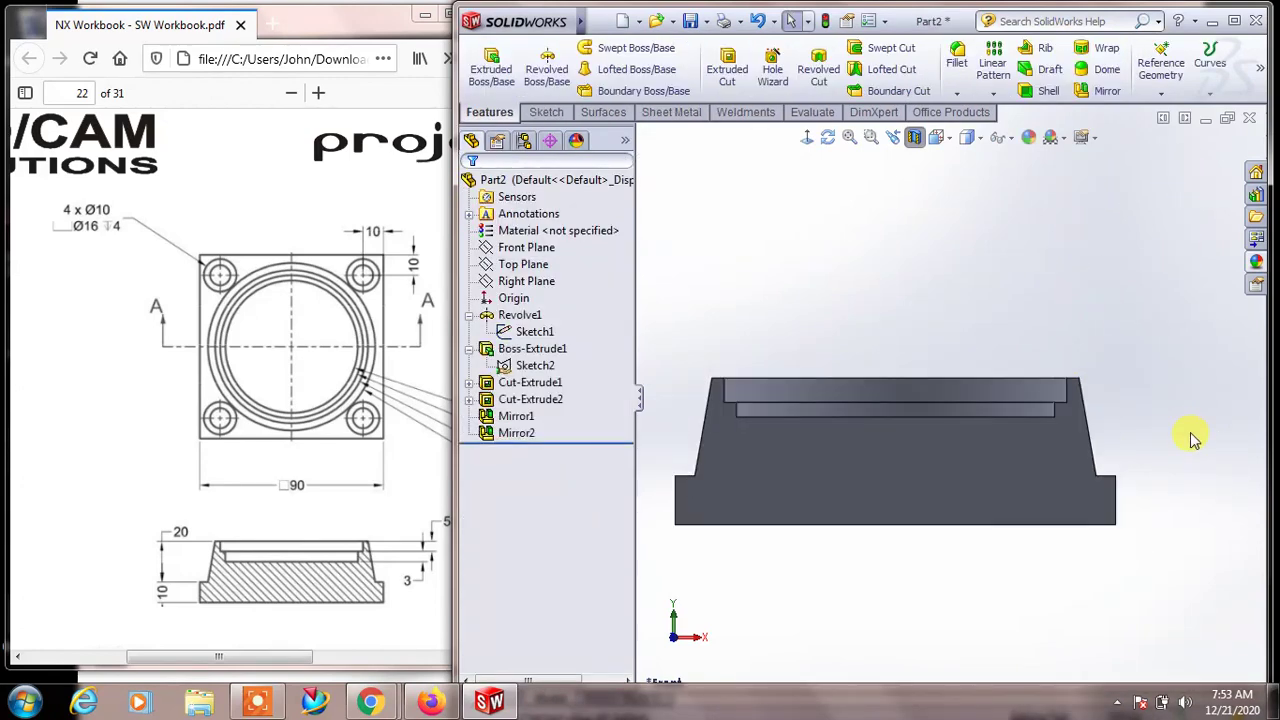
pyautogui.hotkey('ctrl', '7')
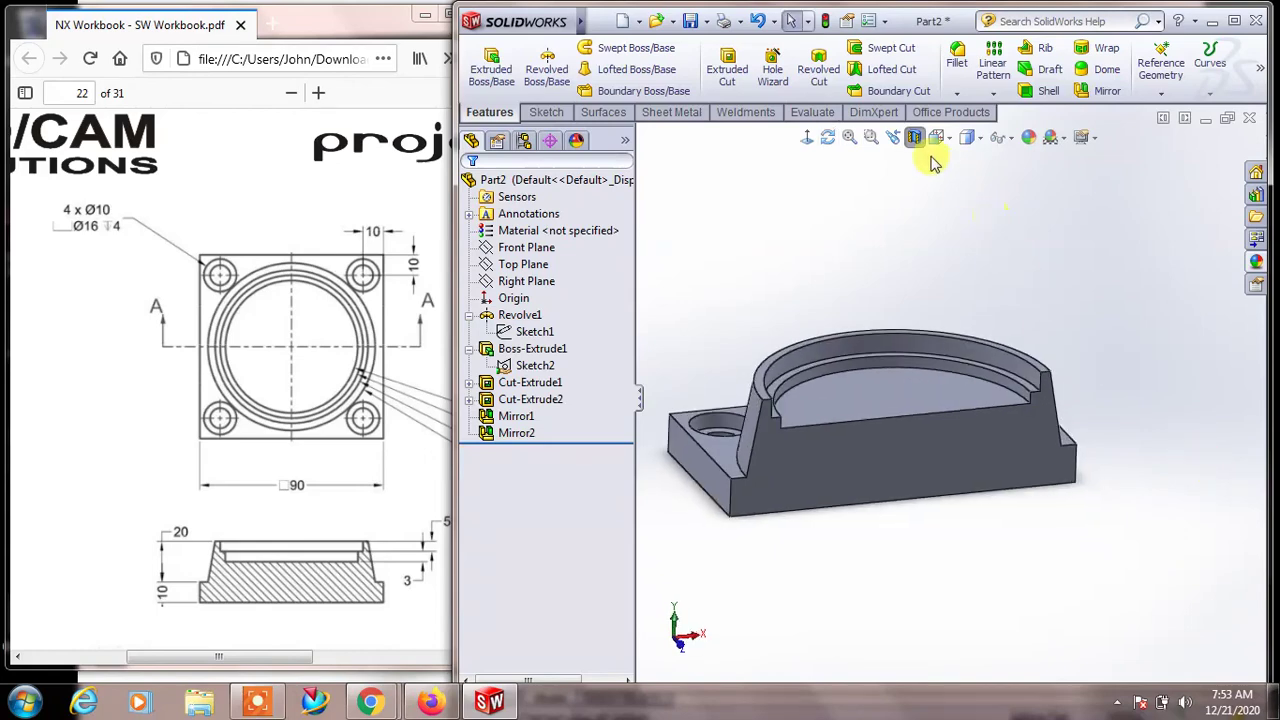
# Turn off the section view, maximize the window, and fit the whole flange in view
pyautogui.click(914, 137)
pyautogui.click(1227, 20)
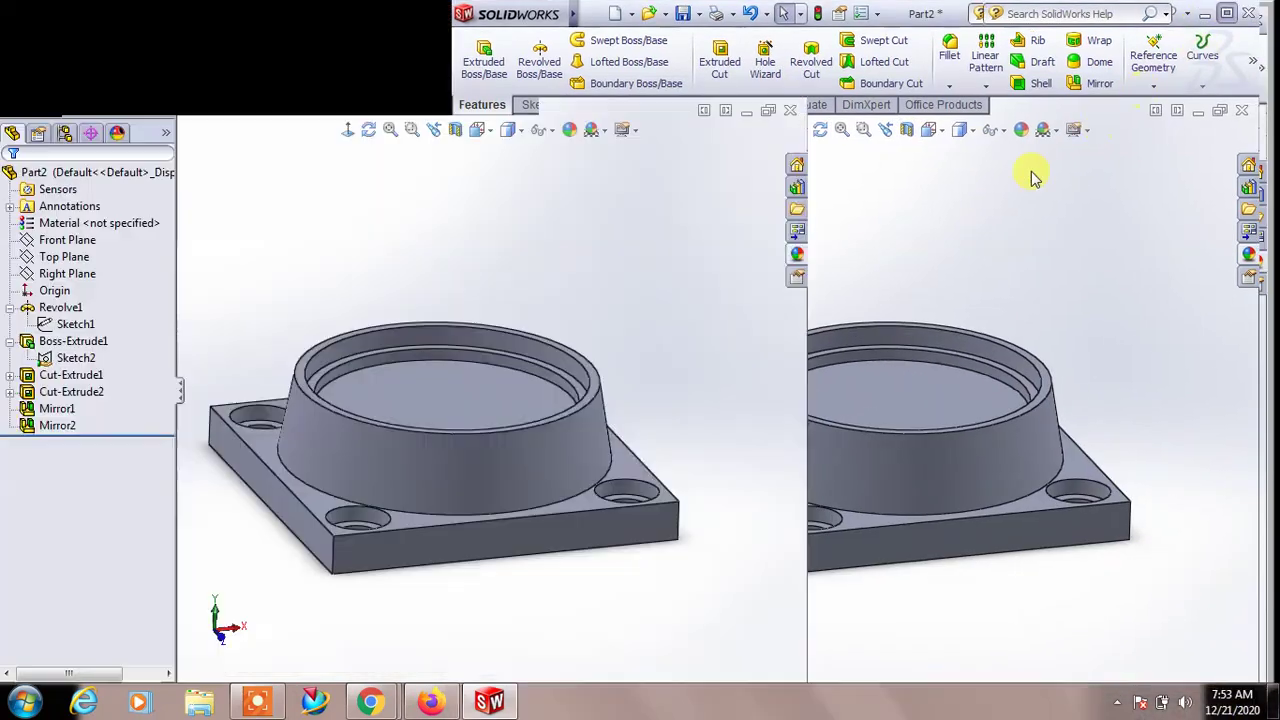
pyautogui.moveTo(917, 271)
pyautogui.mouseDown(button='middle')
pyautogui.moveTo(966, 223)
pyautogui.moveTo(949, 271)
pyautogui.moveTo(805, 225)
pyautogui.mouseUp(button='middle')
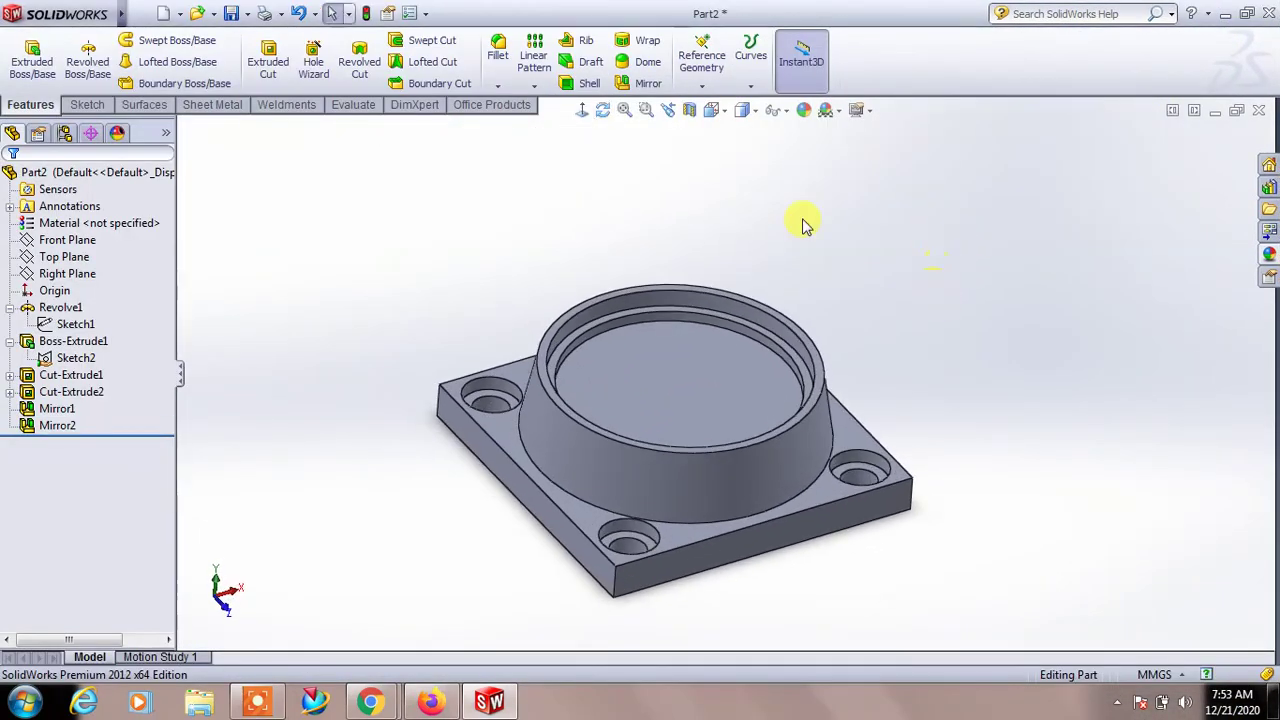
pyautogui.click(626, 112)
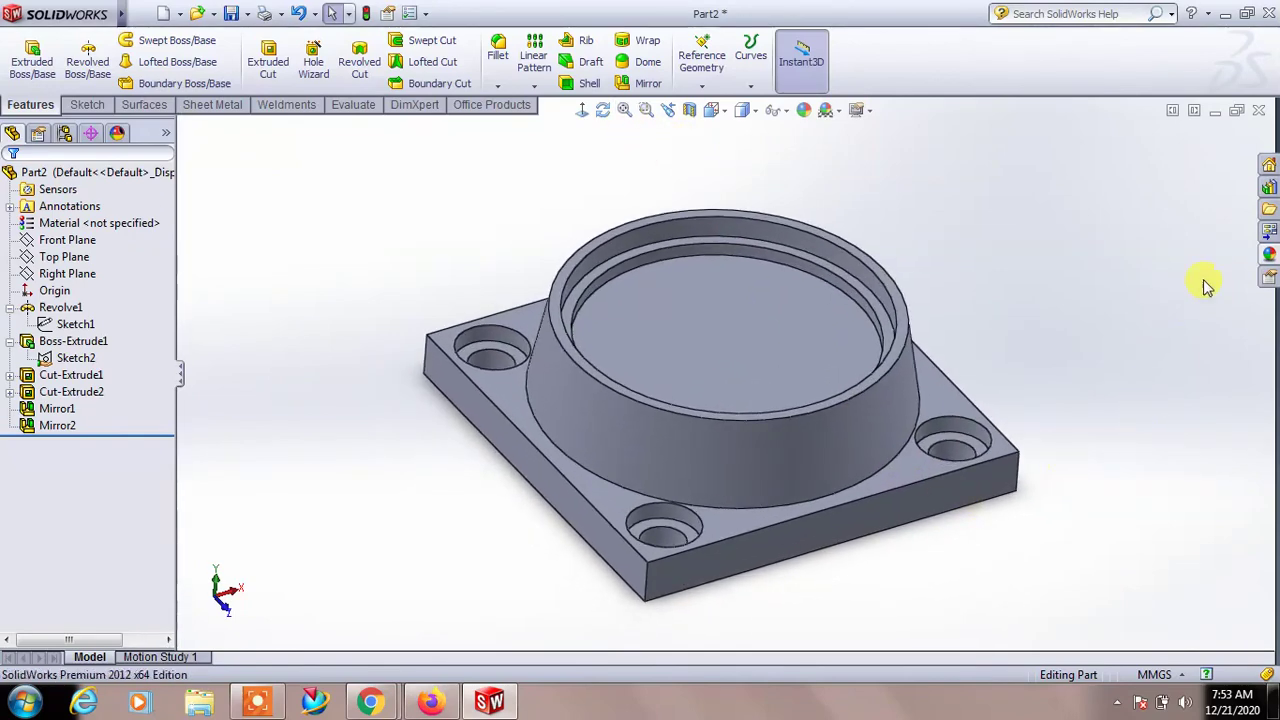
# Apply a yellow appearance to the entire part rather than a single face
pyautogui.click(1276, 255)
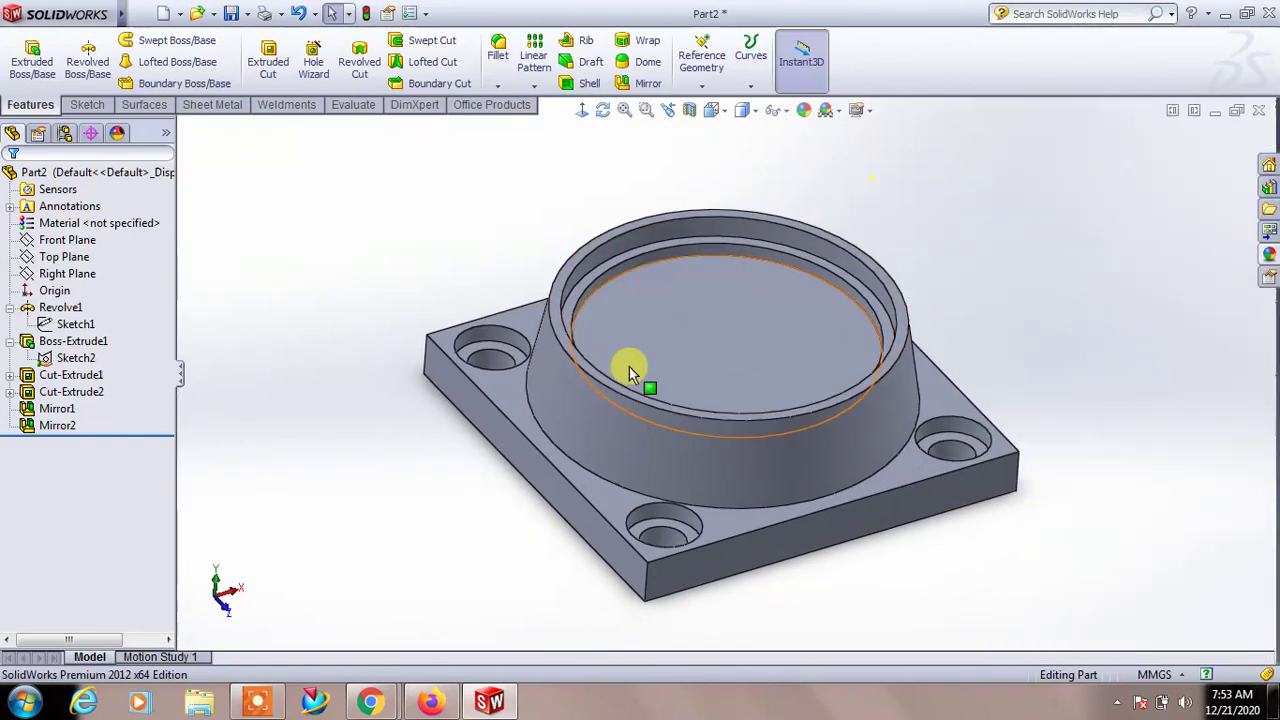
pyautogui.click(629, 367)
pyautogui.click(780, 292)
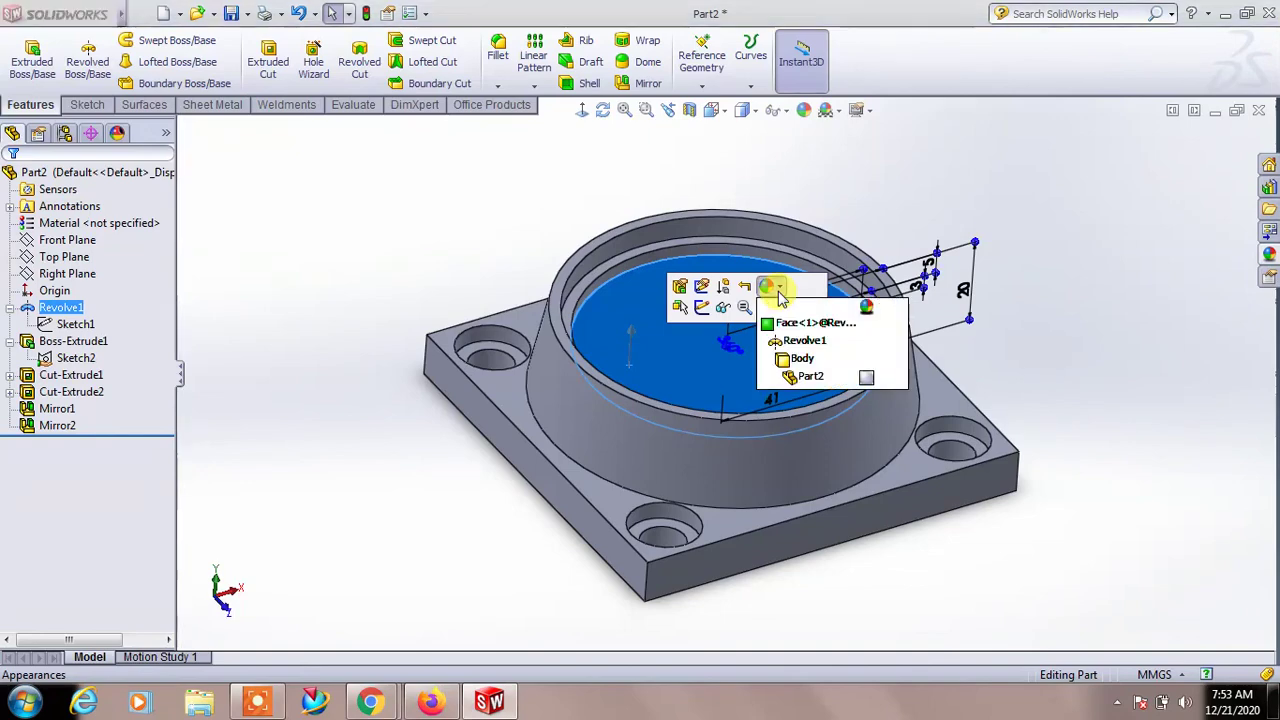
pyautogui.click(820, 372)
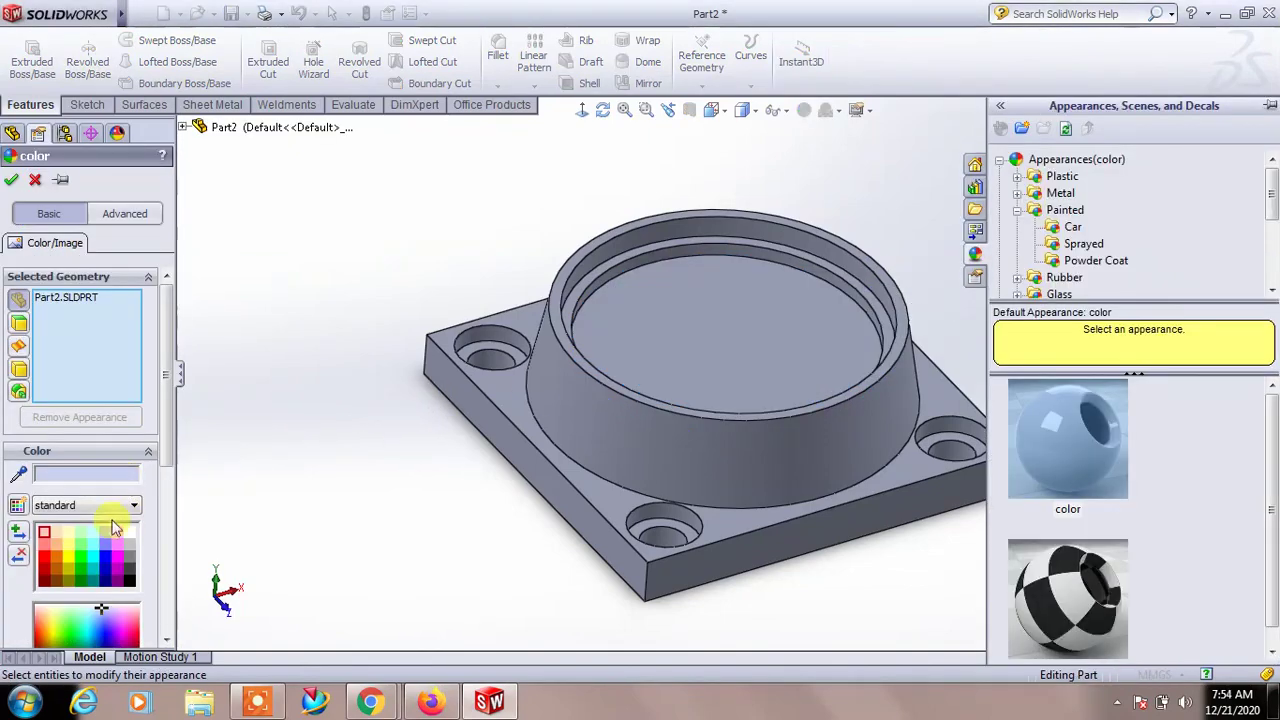
pyautogui.click(71, 571)
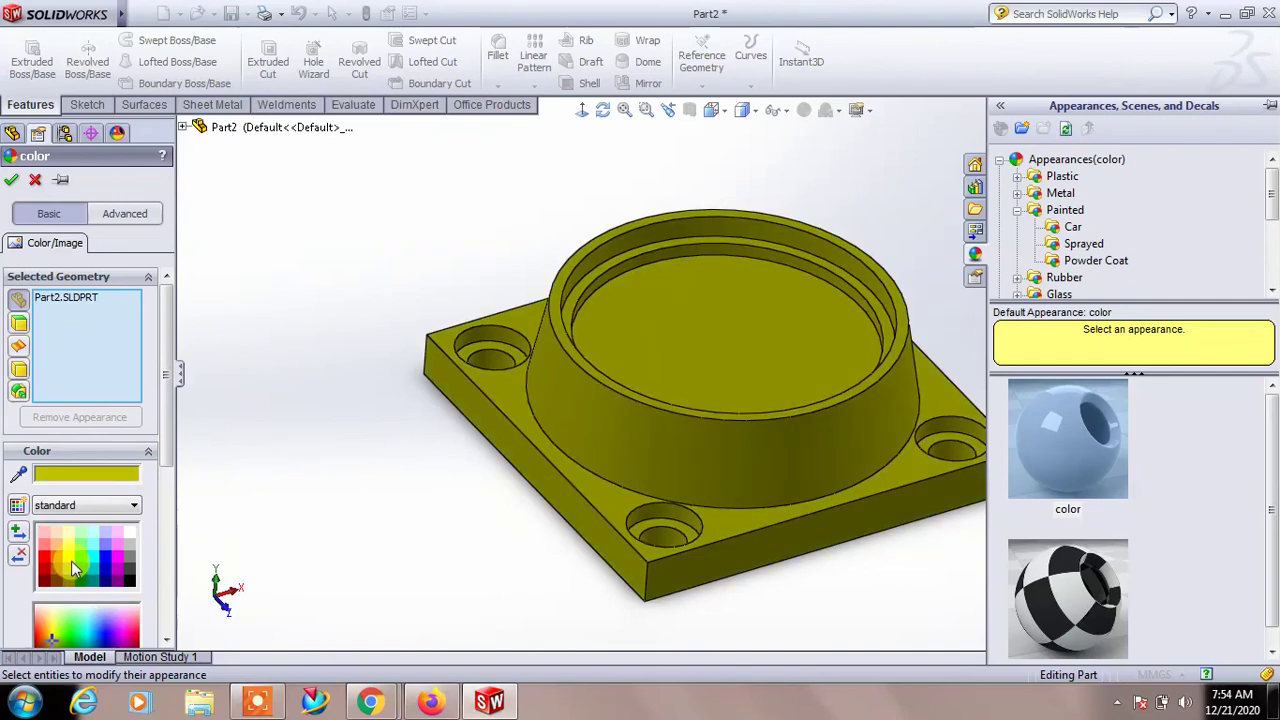
pyautogui.click(12, 183)
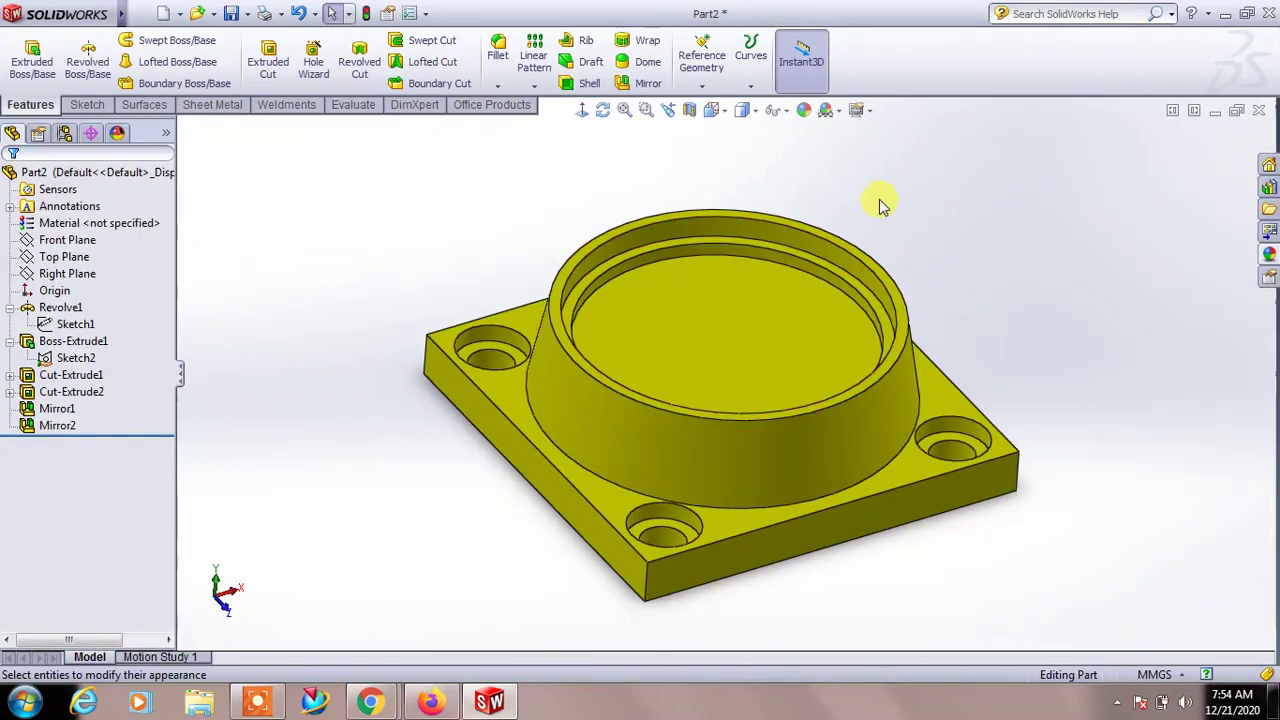
pyautogui.press('f')
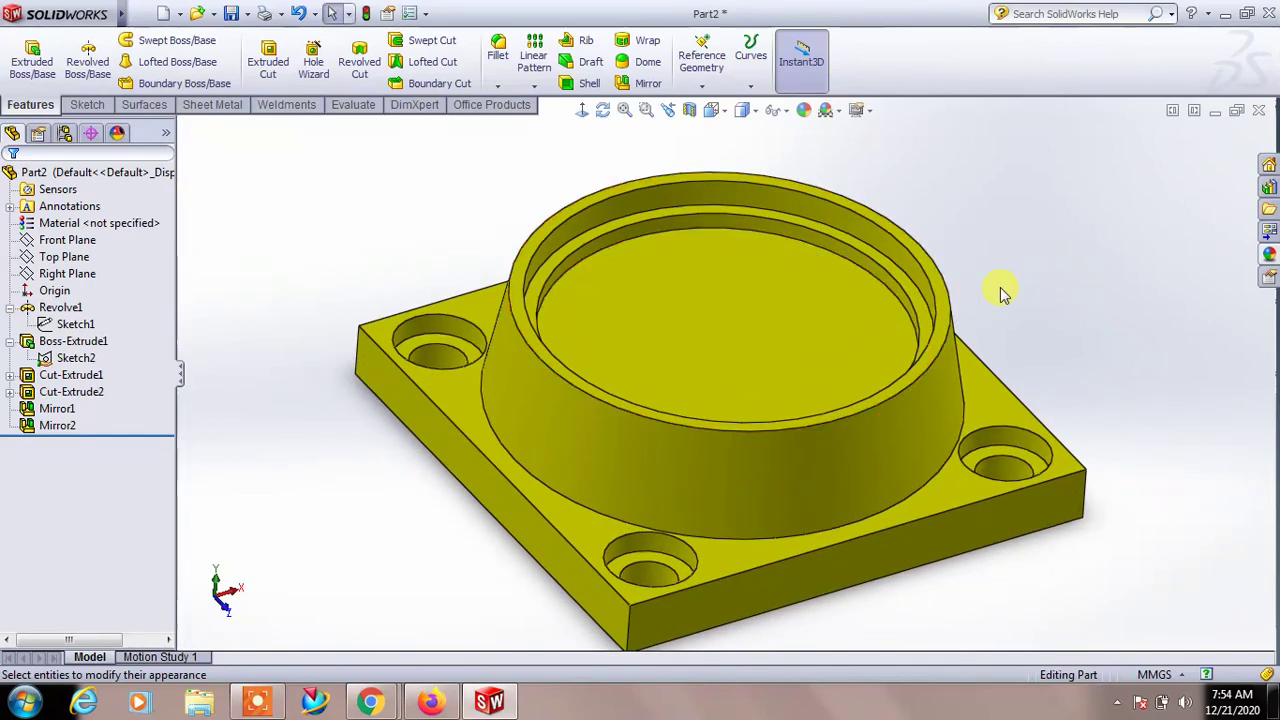